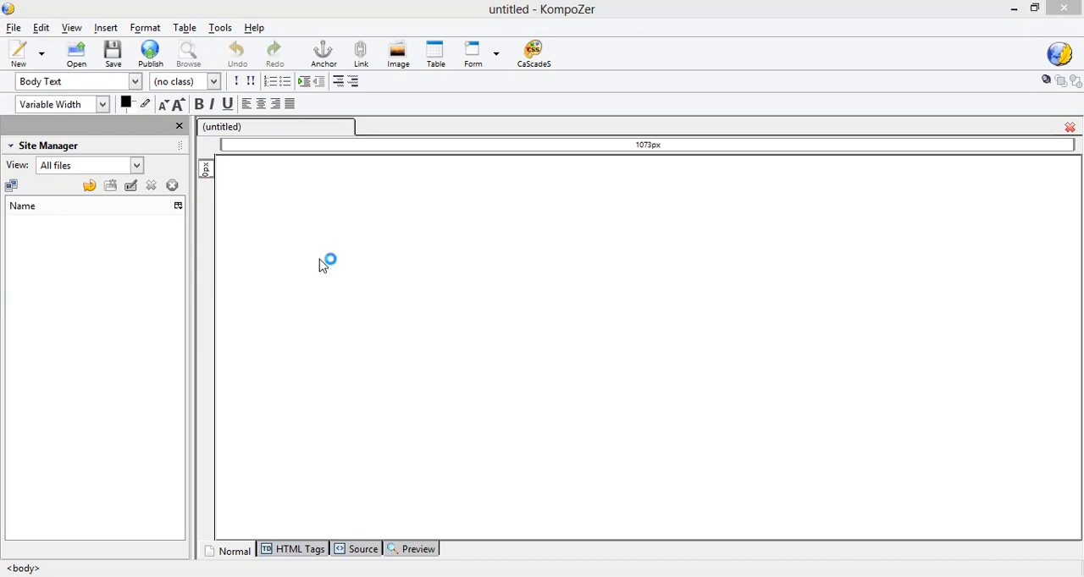
Step: Enter the heading "Registration Form" at the start of the blank page
{"action": "left_click", "coordinate": [289, 179]}
{"action": "type", "text": "Registration Form"}
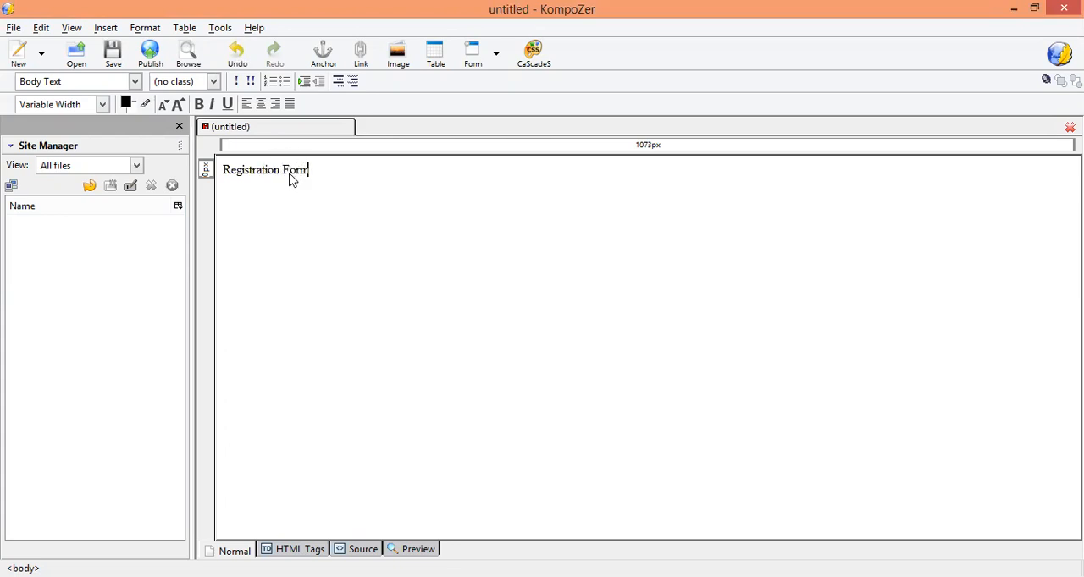
Step: Centre the "Registration Form" heading on the page
{"action": "double_click", "coordinate": [227, 174]}
{"action": "left_click", "coordinate": [336, 182], "text": "shift"}
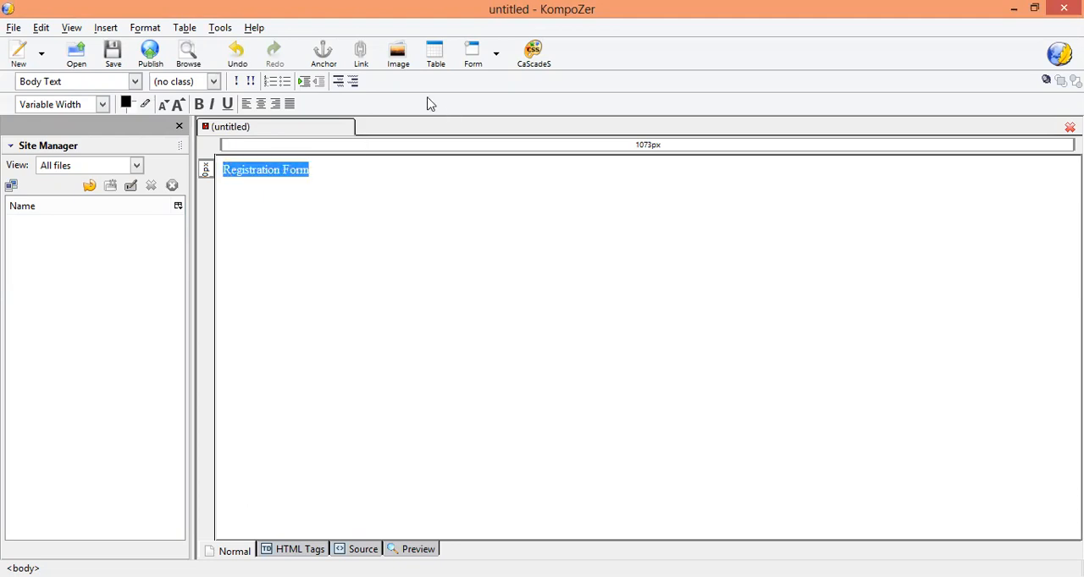
{"action": "left_click", "coordinate": [261, 103]}
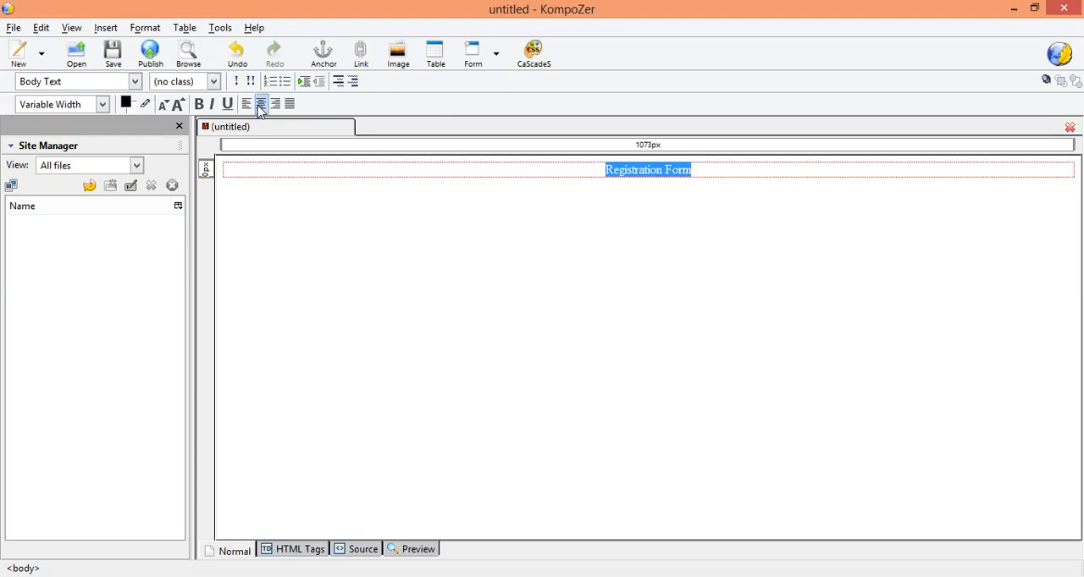
{"action": "left_click", "coordinate": [573, 169]}
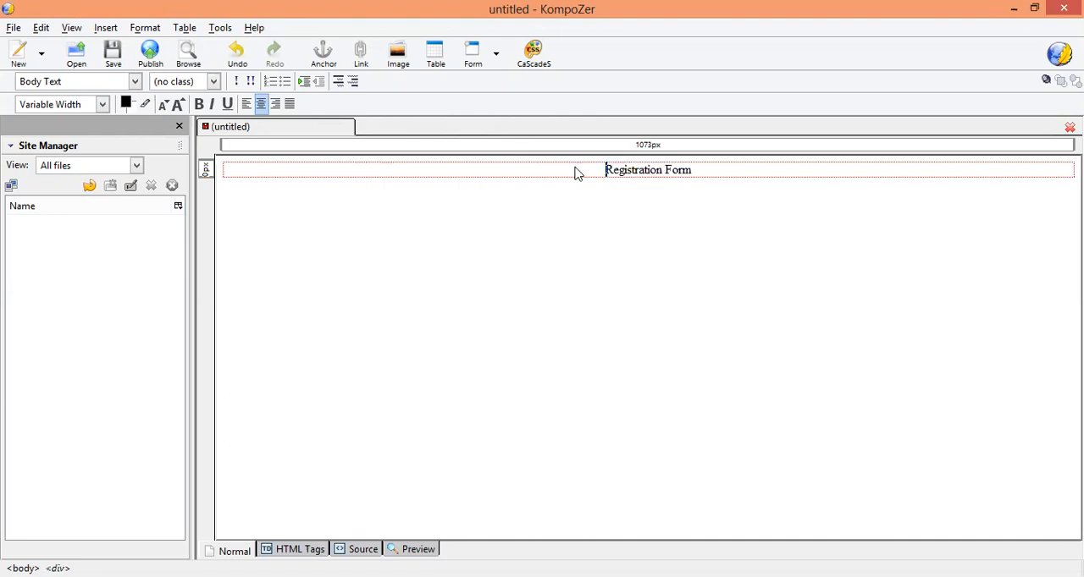
Step: Define a form named with the author's first name plus "_reg", using the matching .html action URL and the POST method
{"action": "left_click", "coordinate": [497, 61]}
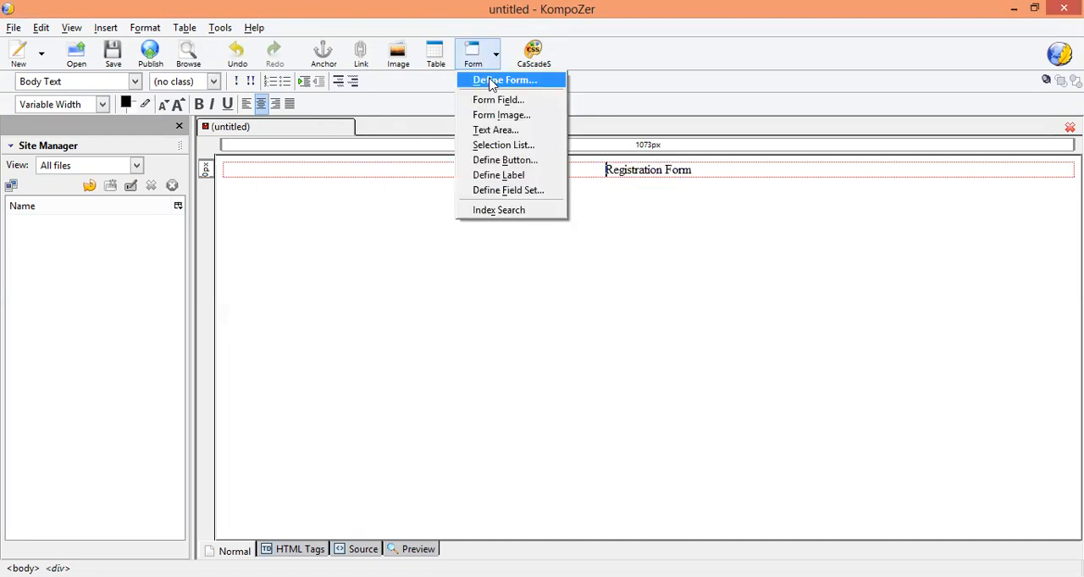
{"action": "left_click", "coordinate": [491, 82]}
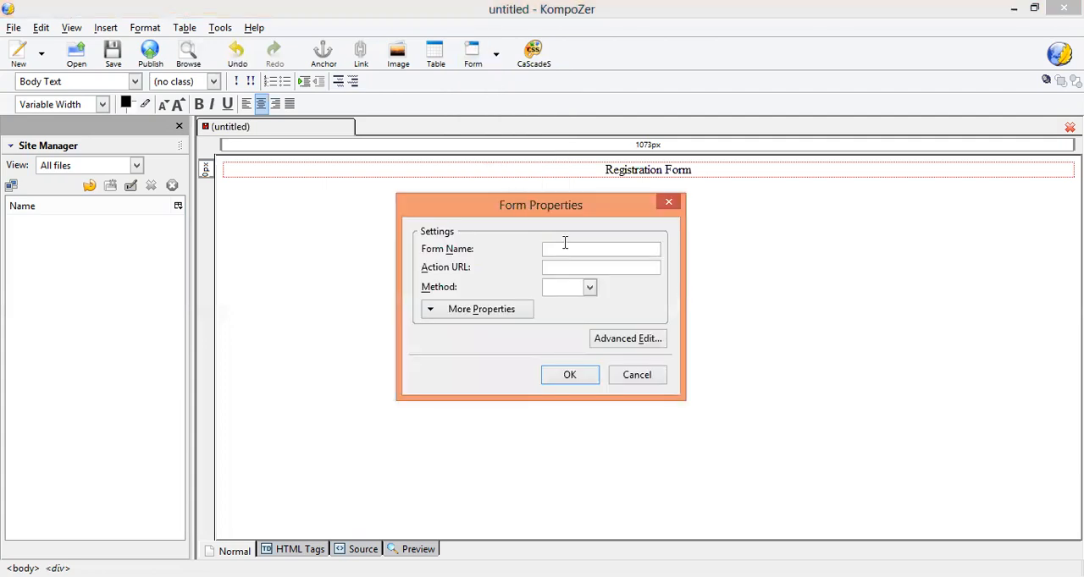
{"action": "type", "text": "shi"}
{"action": "type", "text": "eya"}
{"action": "type", "text": "_reg"}
{"action": "left_click", "coordinate": [583, 268]}
{"action": "type", "text": "shreya_reg.html"}
{"action": "left_click", "coordinate": [590, 288]}
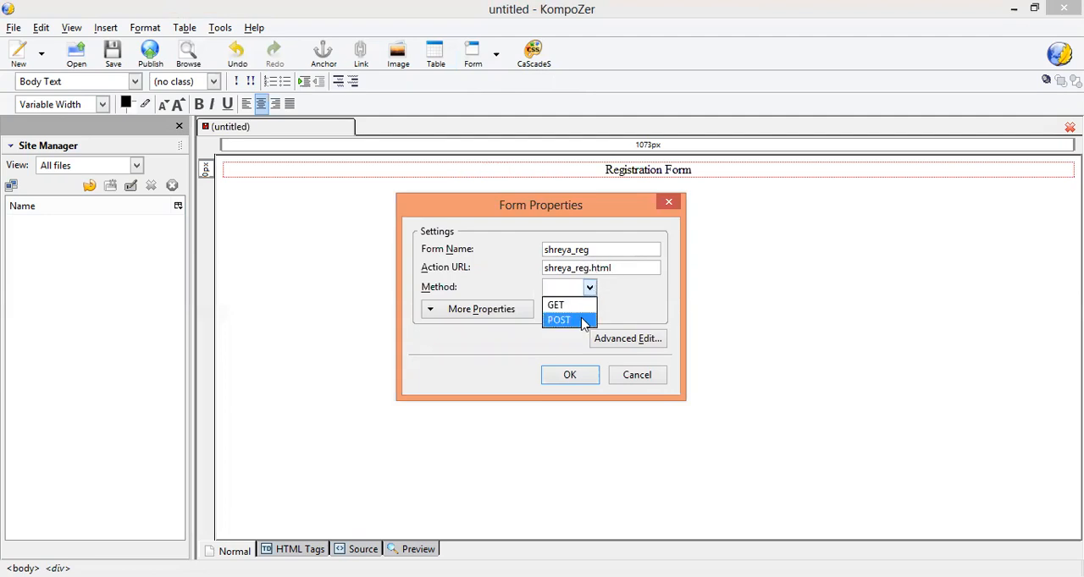
{"action": "left_click", "coordinate": [583, 324]}
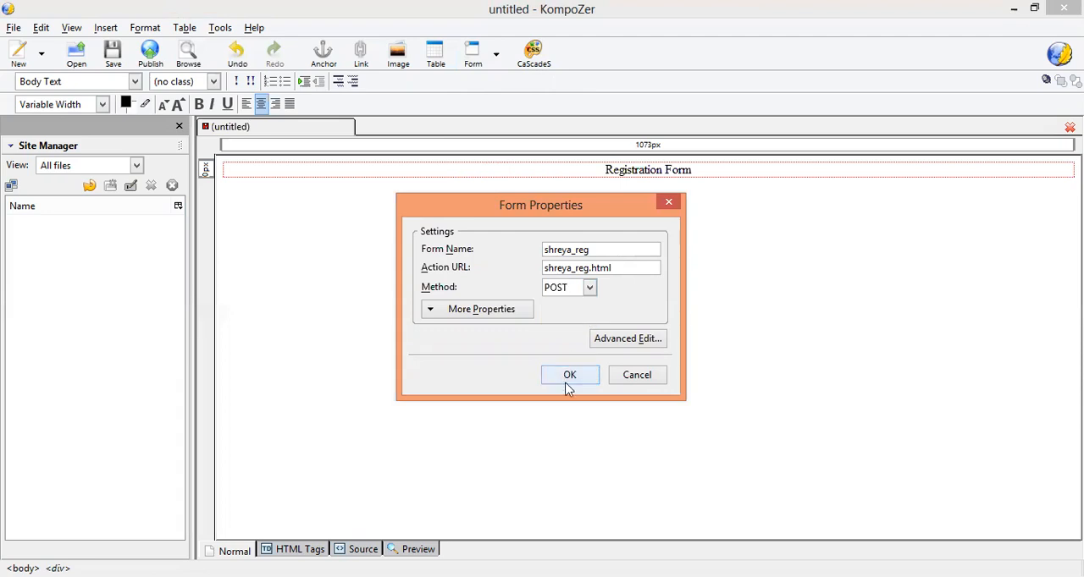
{"action": "left_click", "coordinate": [568, 383]}
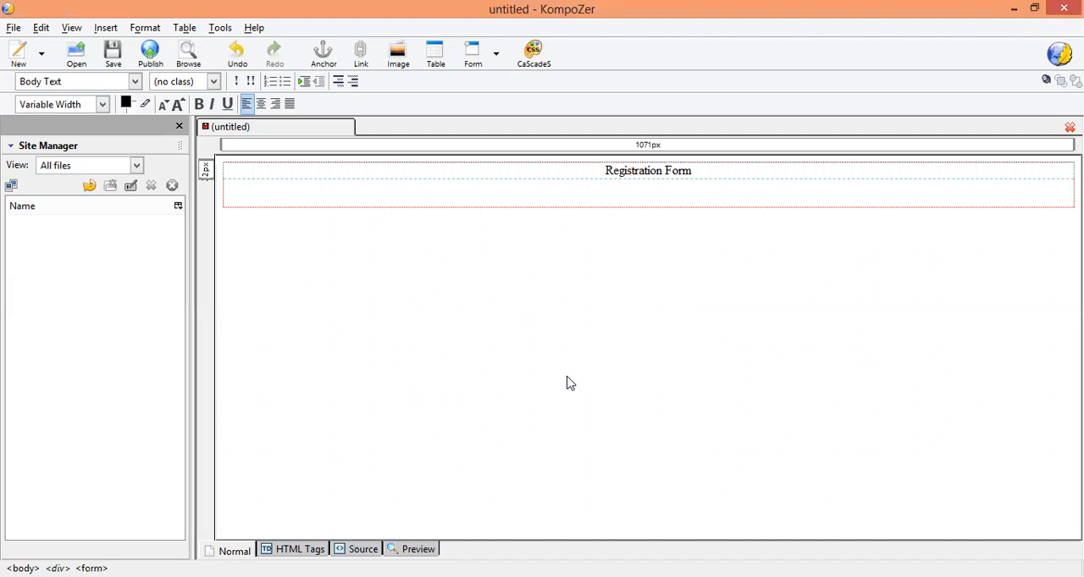
Step: Add a new left-aligned line inside the form below the "Registration Form" heading
{"action": "key", "text": "Return"}
{"action": "key", "text": "BackSpace"}
{"action": "key", "text": "End"}
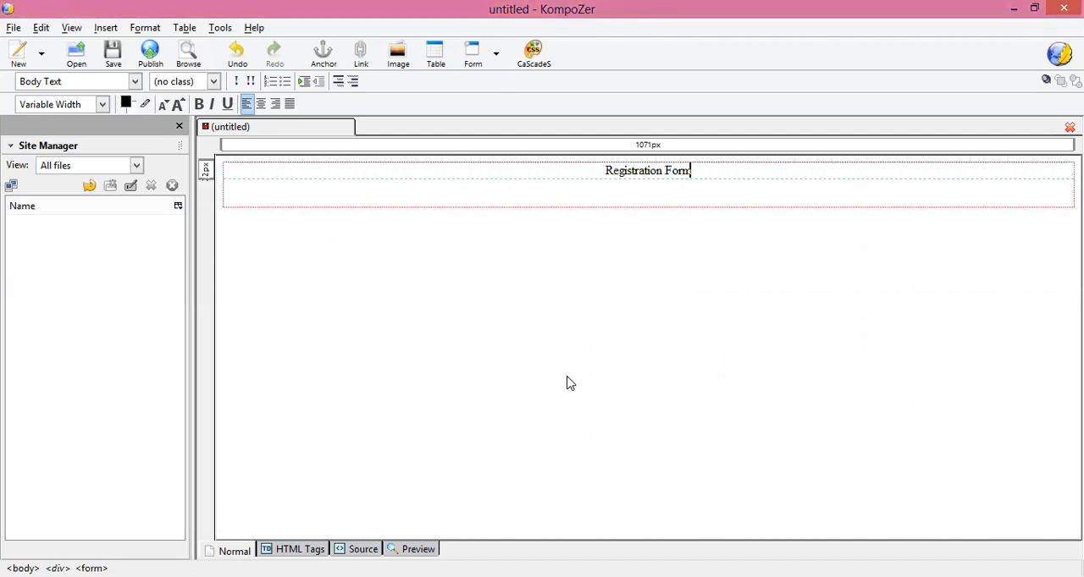
{"action": "key", "text": "Return"}
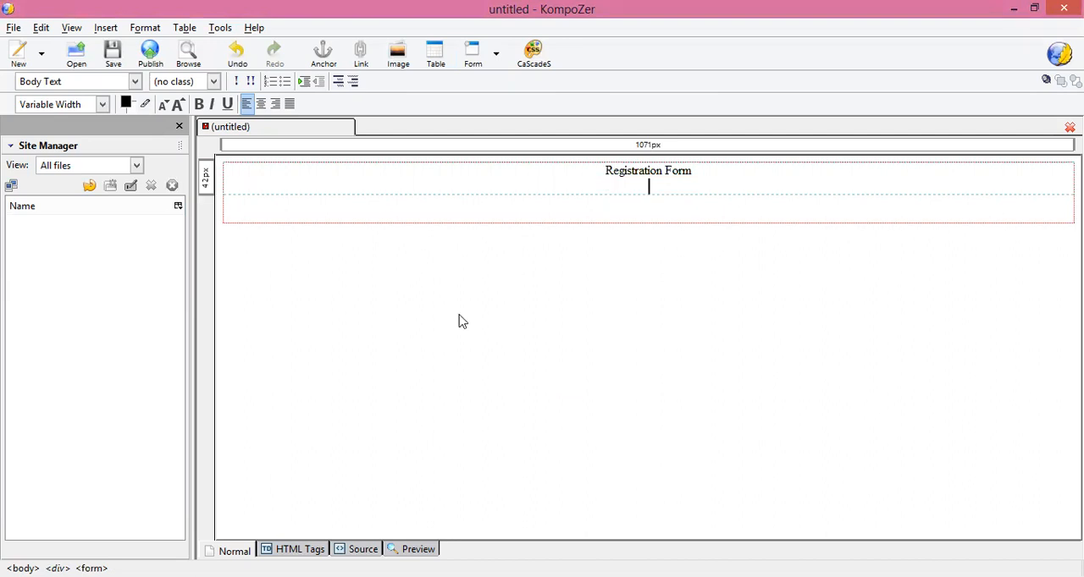
{"action": "left_click", "coordinate": [248, 103]}
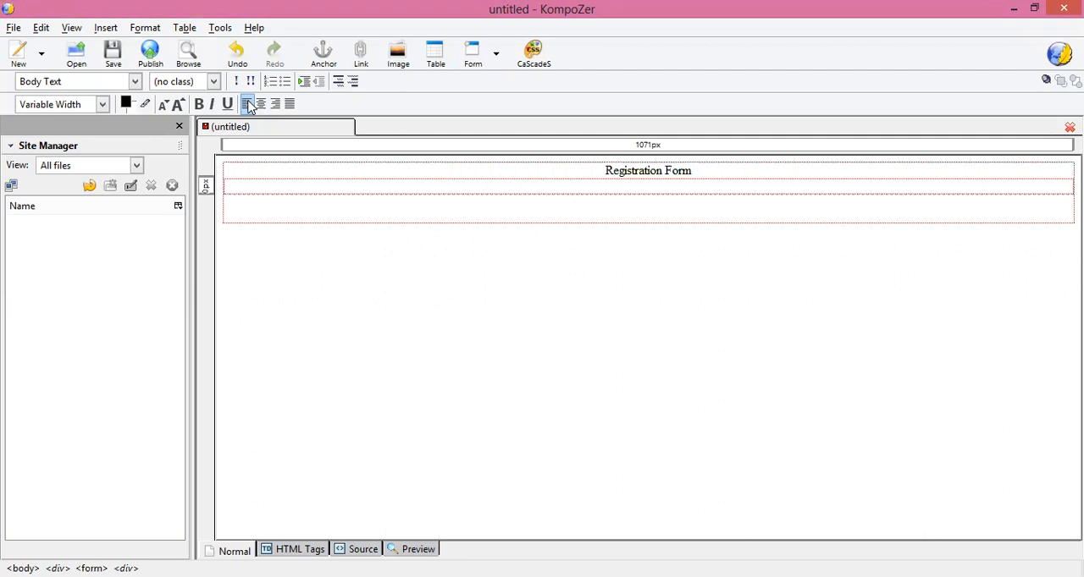
{"action": "type", "text": "Firs"}
{"action": "key", "text": "BackSpace"}
{"action": "key", "text": "BackSpace"}
{"action": "key", "text": "BackSpace"}
{"action": "key", "text": "BackSpace"}
Step: Set the Western font sizes in the program options to 20 pixels for proportional and 24 pixels for monospace
{"action": "left_click", "coordinate": [220, 29]}
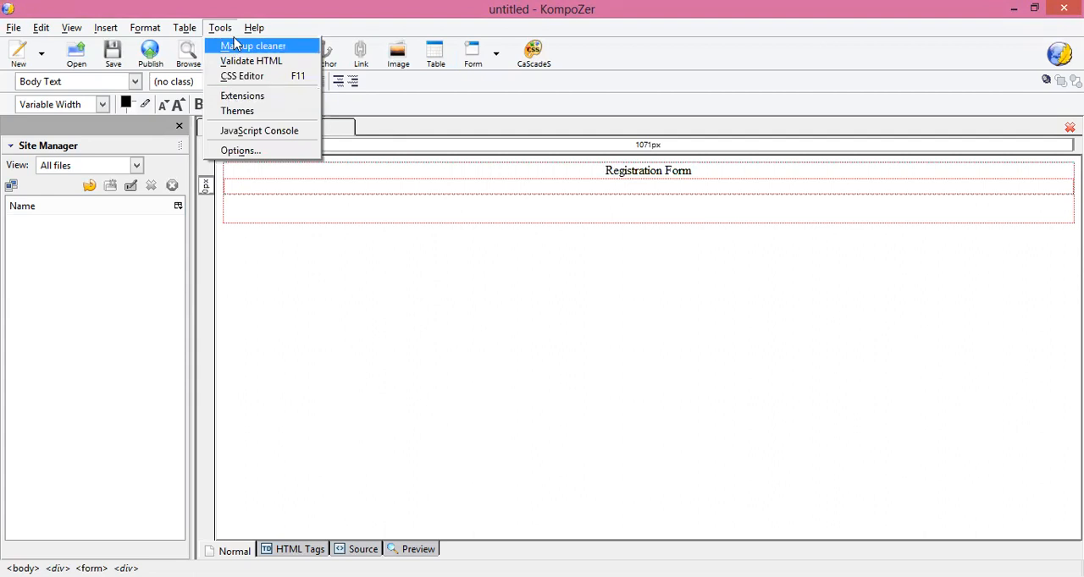
{"action": "left_click", "coordinate": [227, 152]}
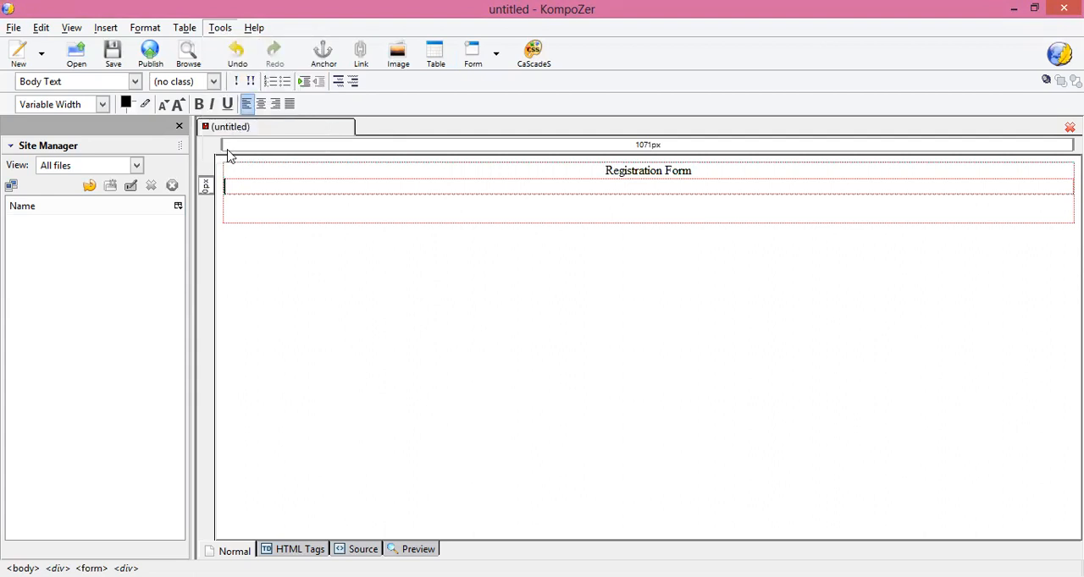
{"action": "left_click", "coordinate": [77, 91]}
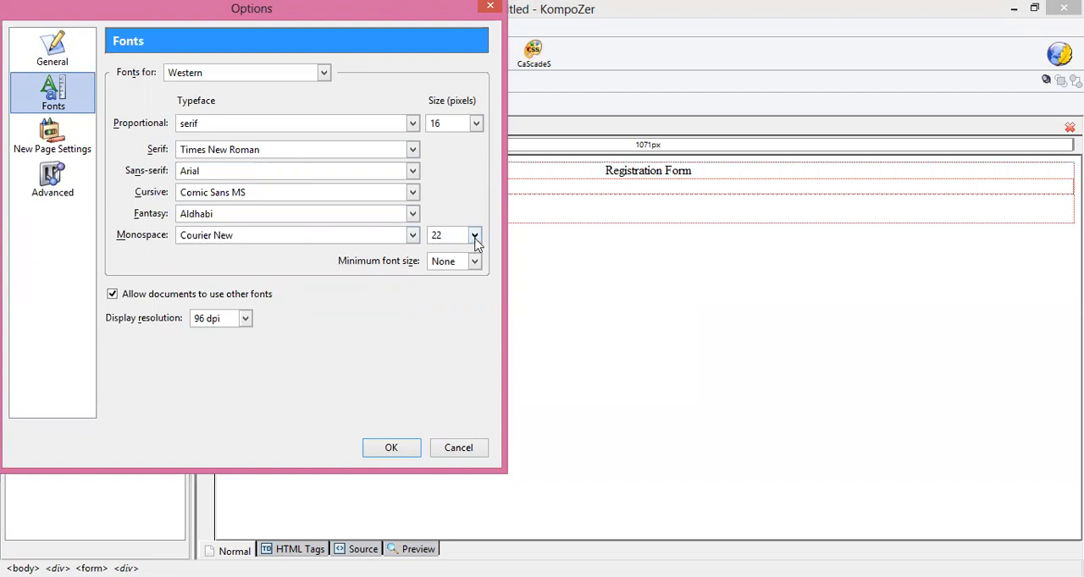
{"action": "left_click", "coordinate": [477, 124]}
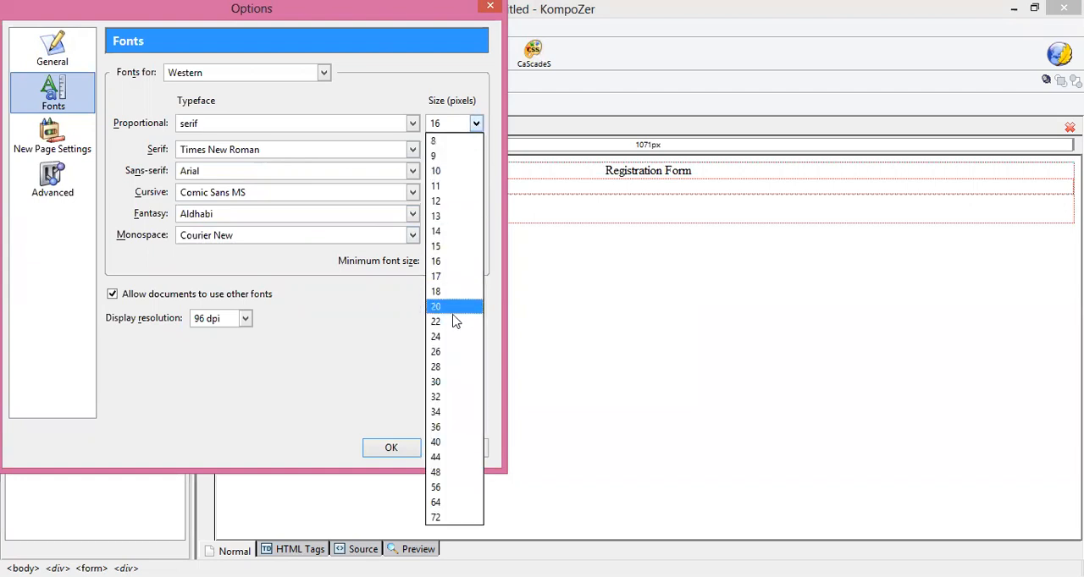
{"action": "left_click", "coordinate": [457, 261]}
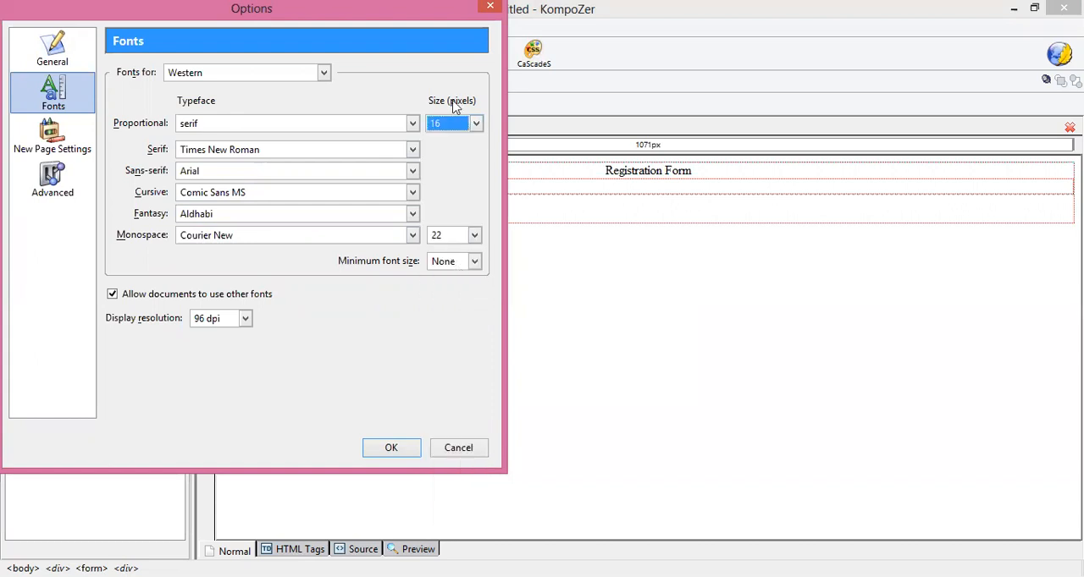
{"action": "left_click", "coordinate": [477, 124]}
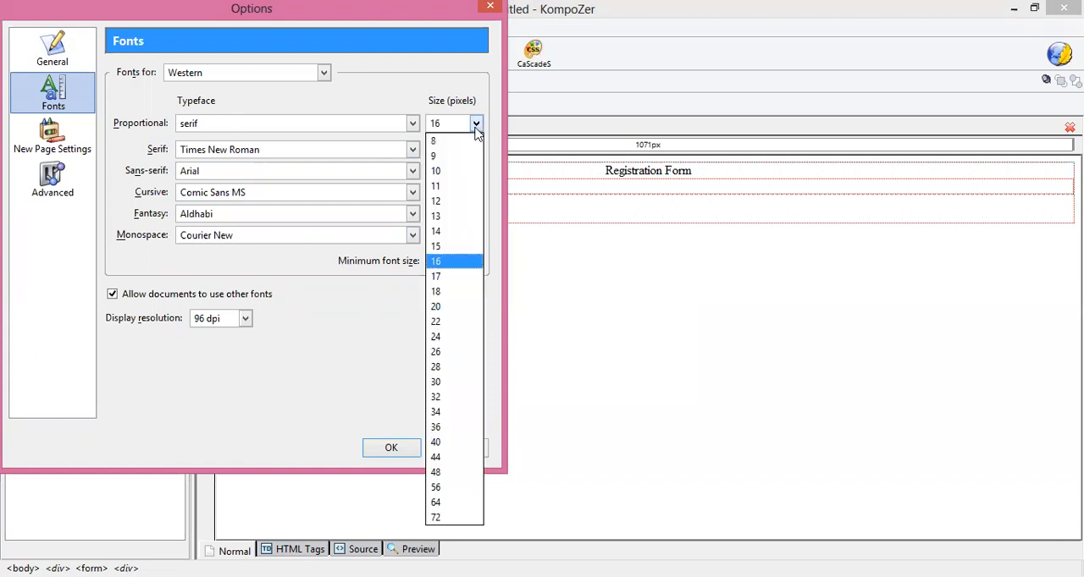
{"action": "left_click", "coordinate": [438, 309]}
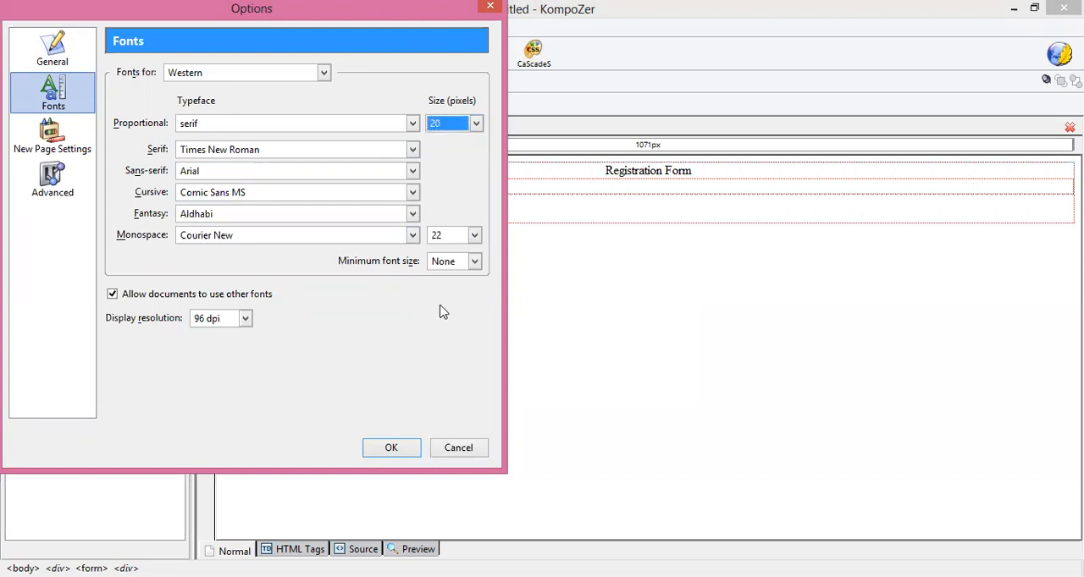
{"action": "left_click", "coordinate": [475, 236]}
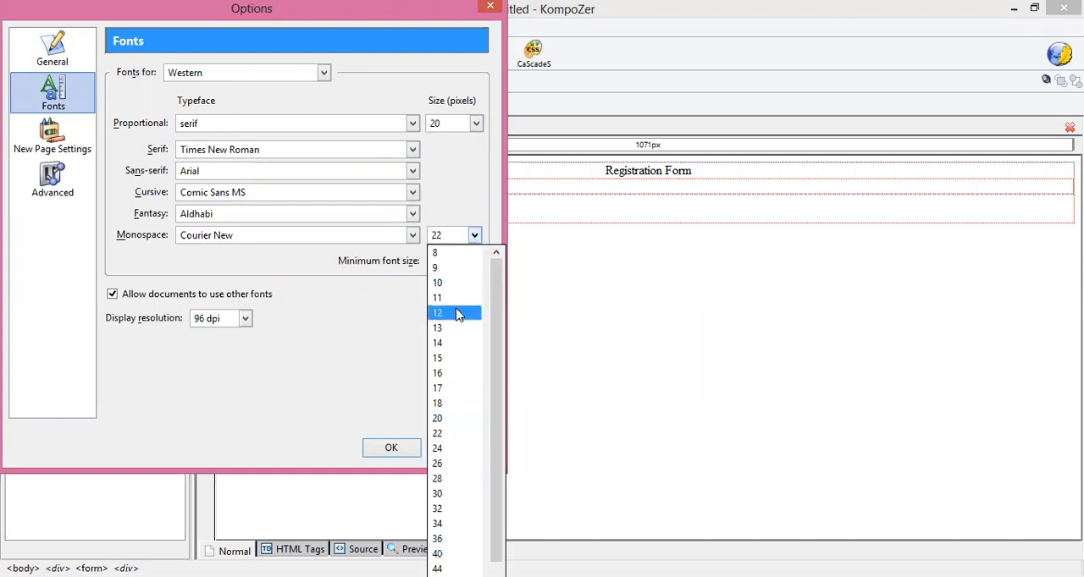
{"action": "left_click", "coordinate": [437, 449]}
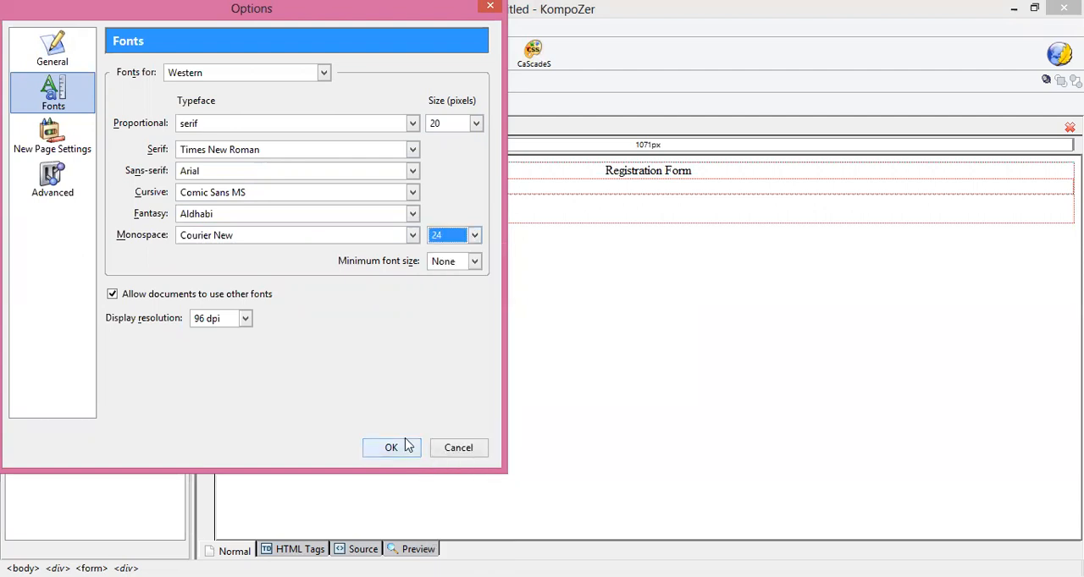
{"action": "left_click", "coordinate": [408, 446]}
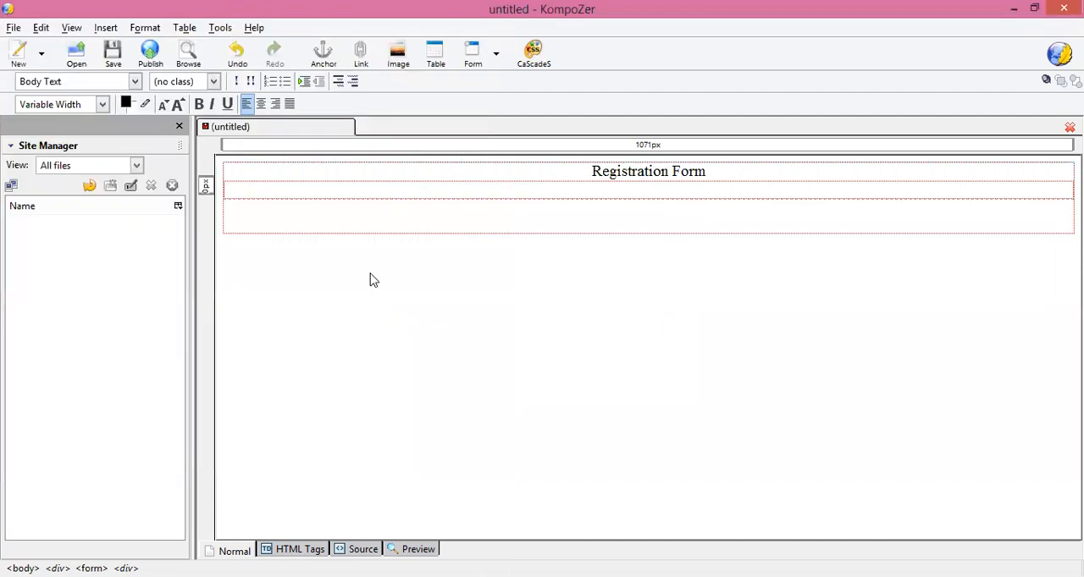
Step: Enter the label "First name" on the line below the heading, followed by a widely spaced colon and a gap
{"action": "type", "text": "First name"}
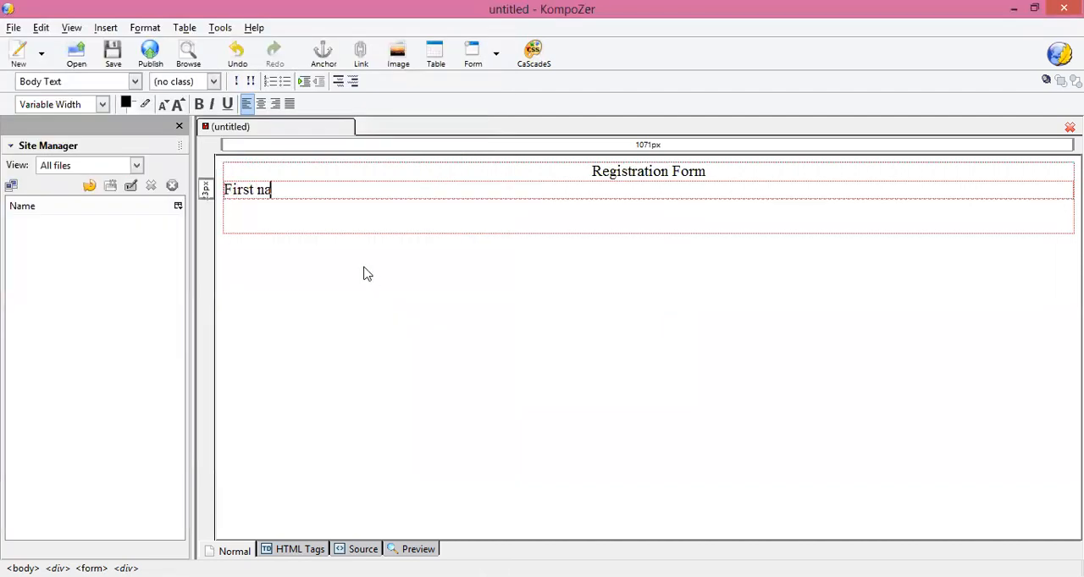
{"action": "key", "text": "Tab"}
{"action": "key", "text": "Tab"}
{"action": "key", "text": "Tab"}
{"action": "key", "text": "Tab"}
{"action": "key", "text": "Tab"}
{"action": "type", "text": ":"}
{"action": "key", "text": "Tab"}
{"action": "key", "text": "Tab"}
{"action": "key", "text": "Tab"}
Step: Insert a text form field named "fn" with the initial value "Enter your First name" after the First name label
{"action": "left_click", "coordinate": [498, 57]}
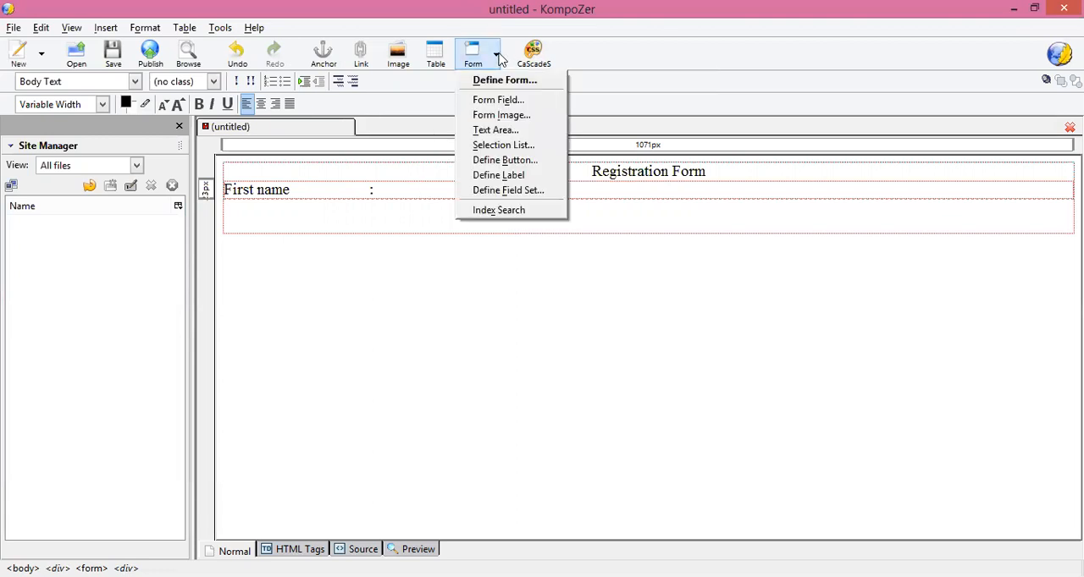
{"action": "left_click", "coordinate": [498, 100]}
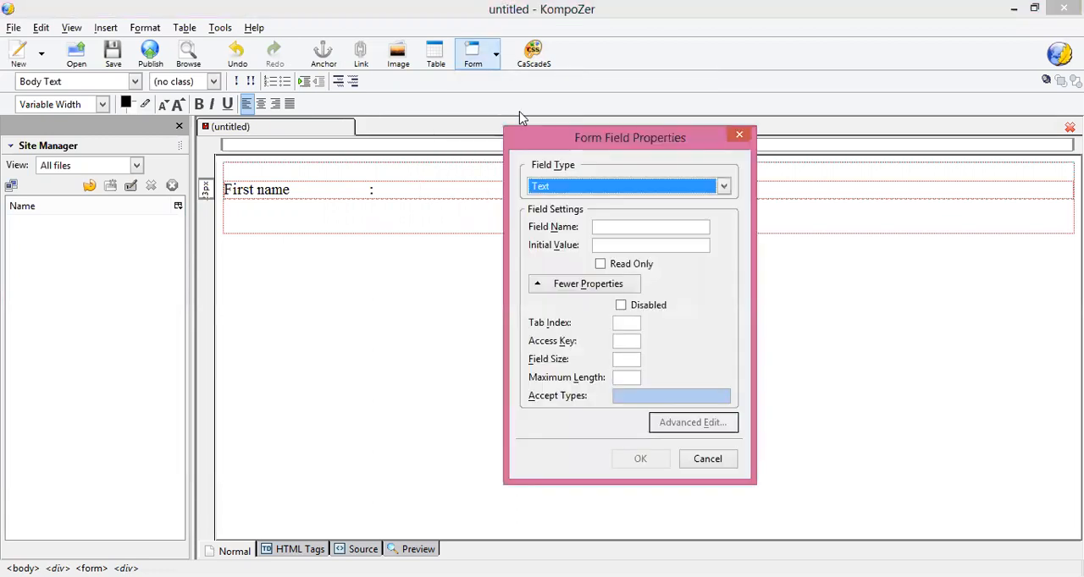
{"action": "left_click", "coordinate": [605, 227]}
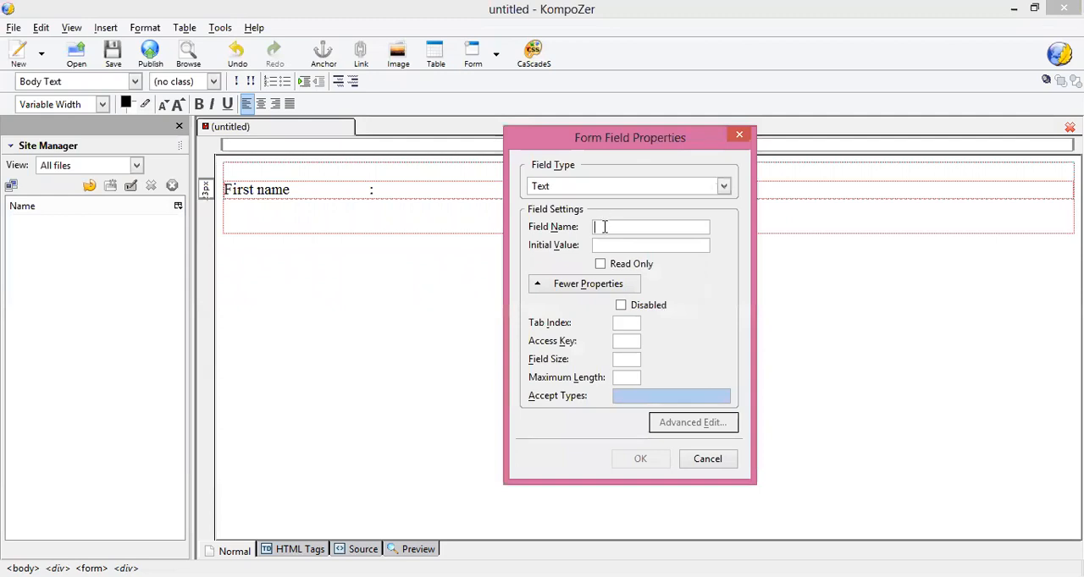
{"action": "type", "text": "fn"}
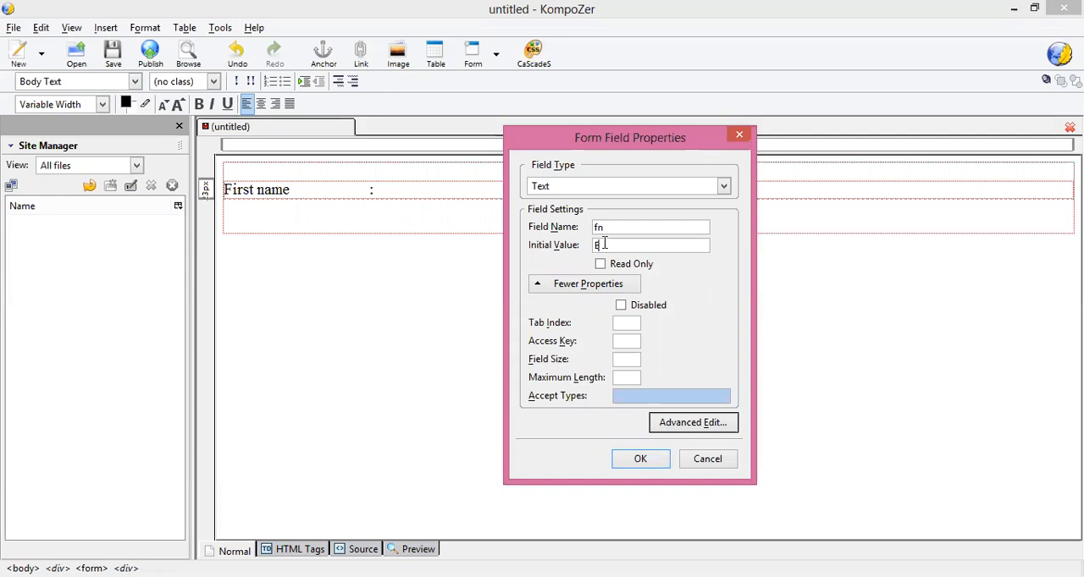
{"action": "left_click", "coordinate": [604, 244]}
{"action": "type", "text": "Enter your First name"}
{"action": "left_click", "coordinate": [641, 460]}
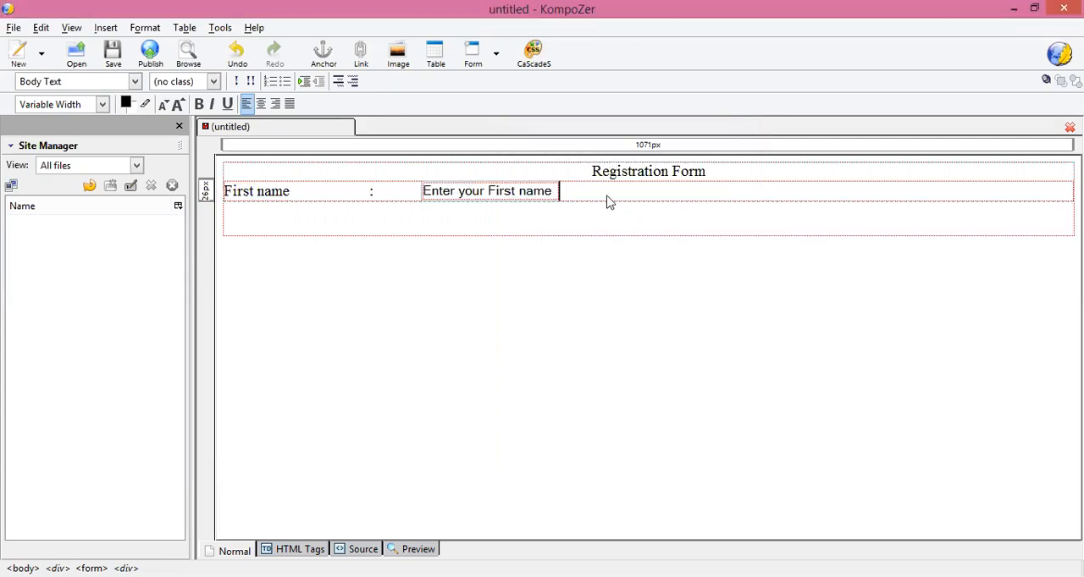
Step: Leave a blank line below the First name row and enter the label "Last name" with a widely spaced colon
{"action": "key", "text": "Return"}
{"action": "key", "text": "Return"}
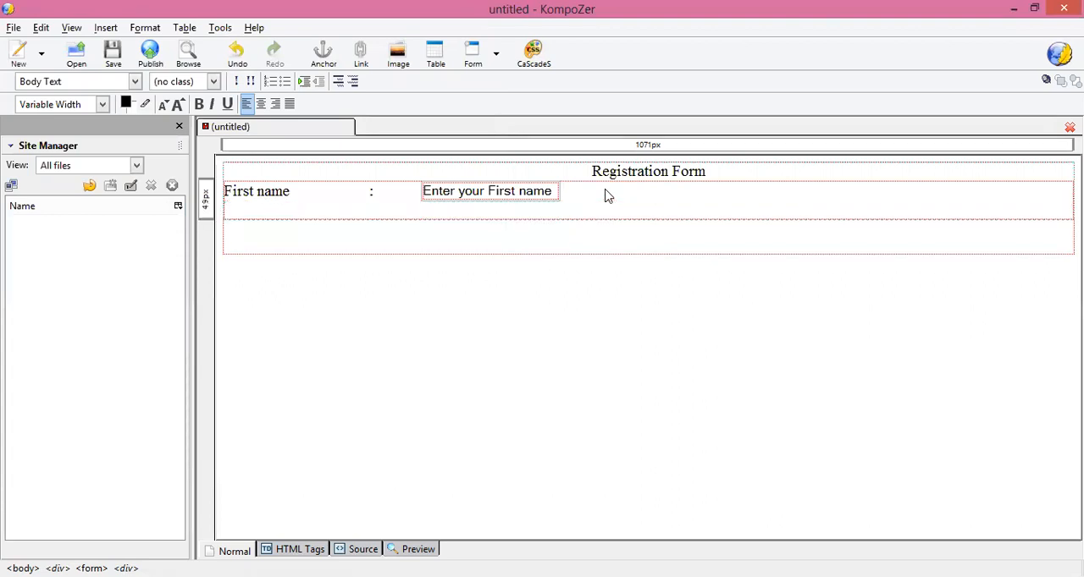
{"action": "type", "text": "Last"}
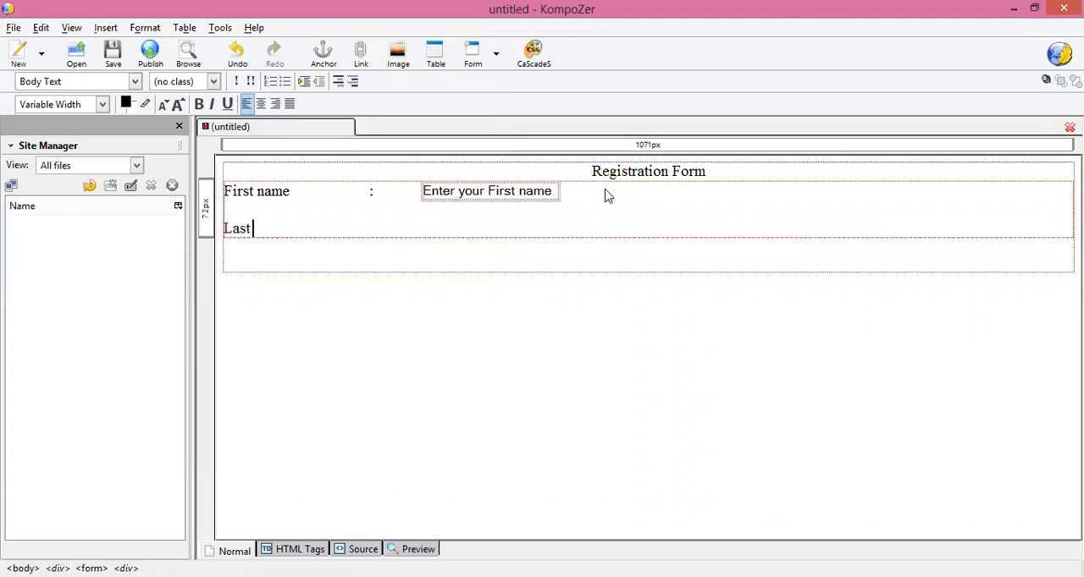
{"action": "type", "text": " N"}
{"action": "key", "text": "BackSpace"}
{"action": "type", "text": "name                     :"}
Step: Insert a text form field named "ln" with the initial value "Enter your Last name", followed by two line breaks
{"action": "left_click", "coordinate": [498, 65]}
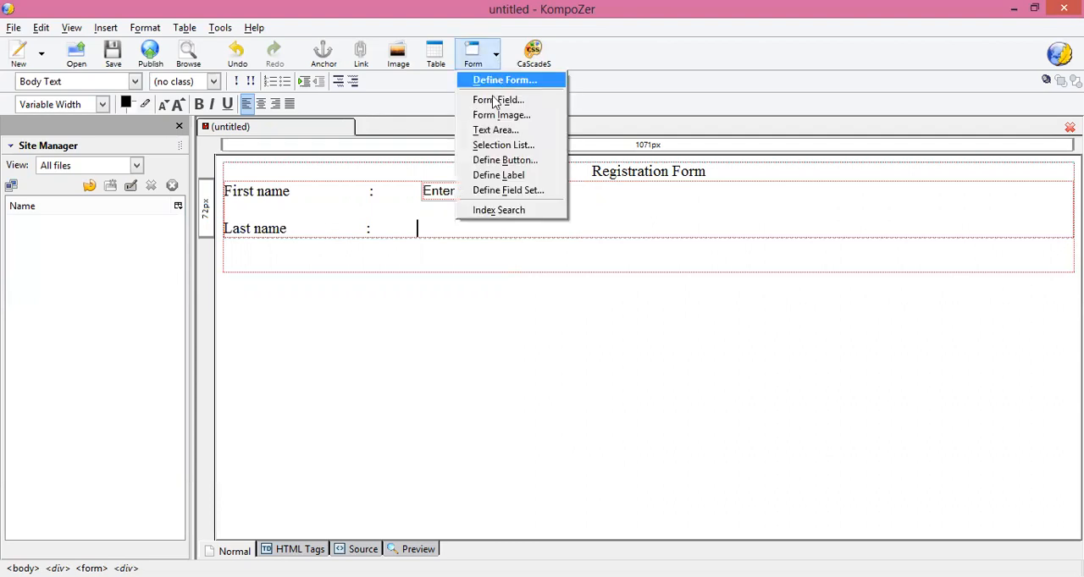
{"action": "left_click", "coordinate": [492, 102]}
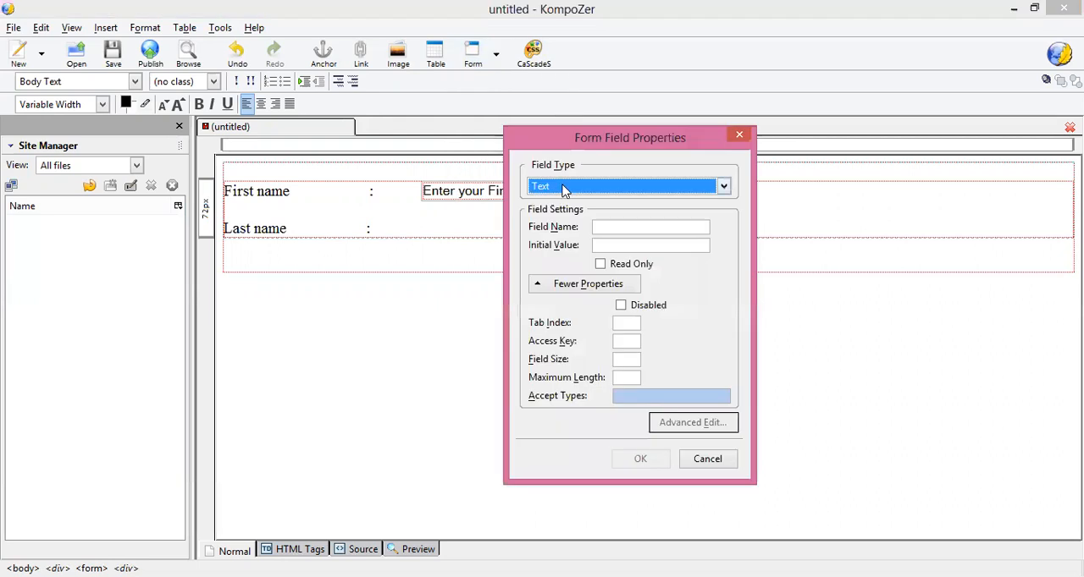
{"action": "left_click", "coordinate": [617, 227]}
{"action": "type", "text": "ln"}
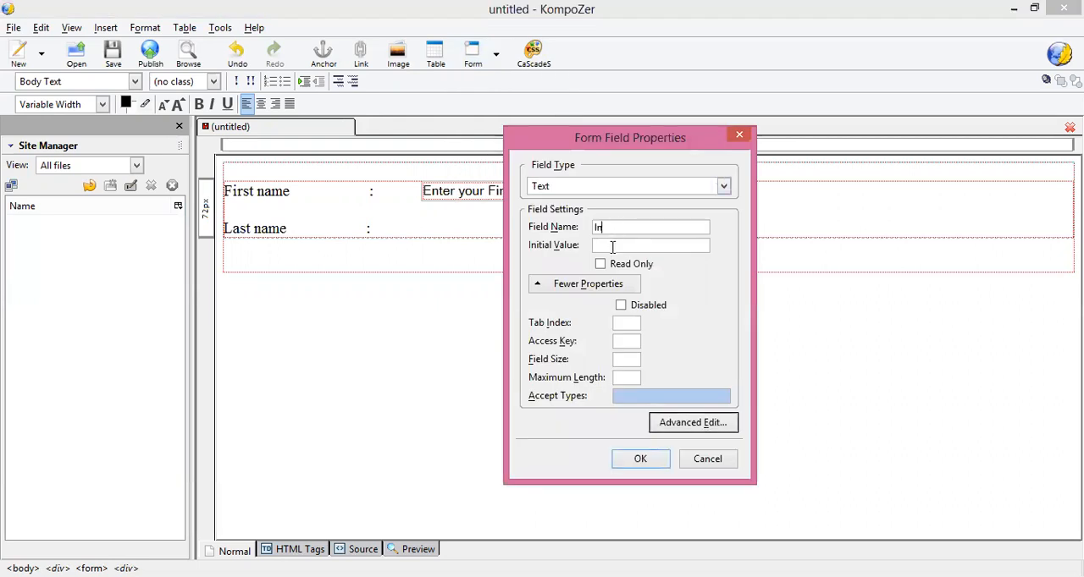
{"action": "type", "text": "Enter your Last name"}
{"action": "left_click", "coordinate": [641, 460]}
{"action": "key", "text": "Return"}
{"action": "key", "text": "Return"}
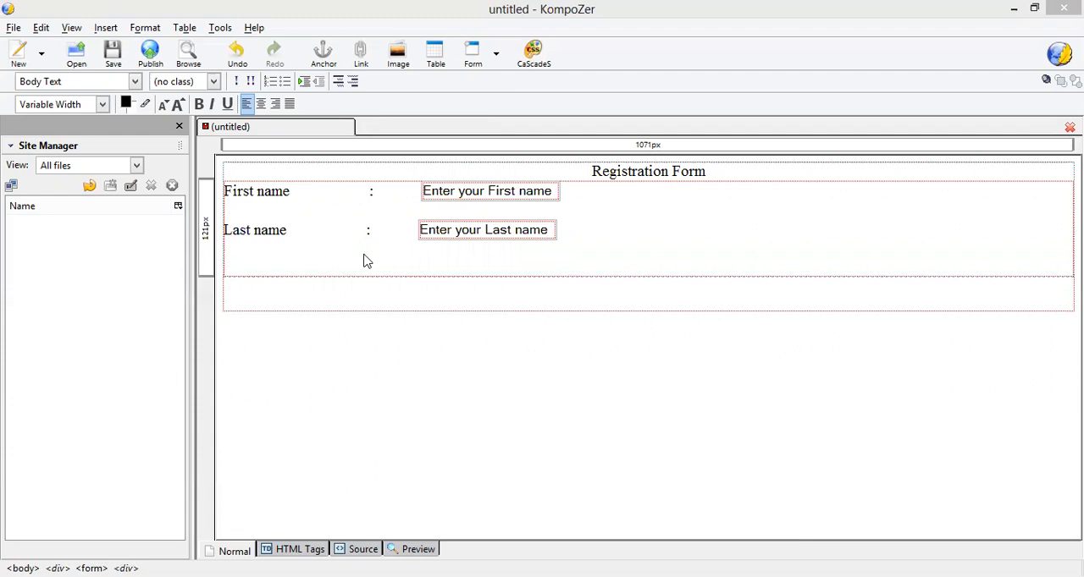
Step: Enter the label "Email- Id" below the Last name row, followed by a widely spaced colon and a gap
{"action": "key", "text": "Return"}
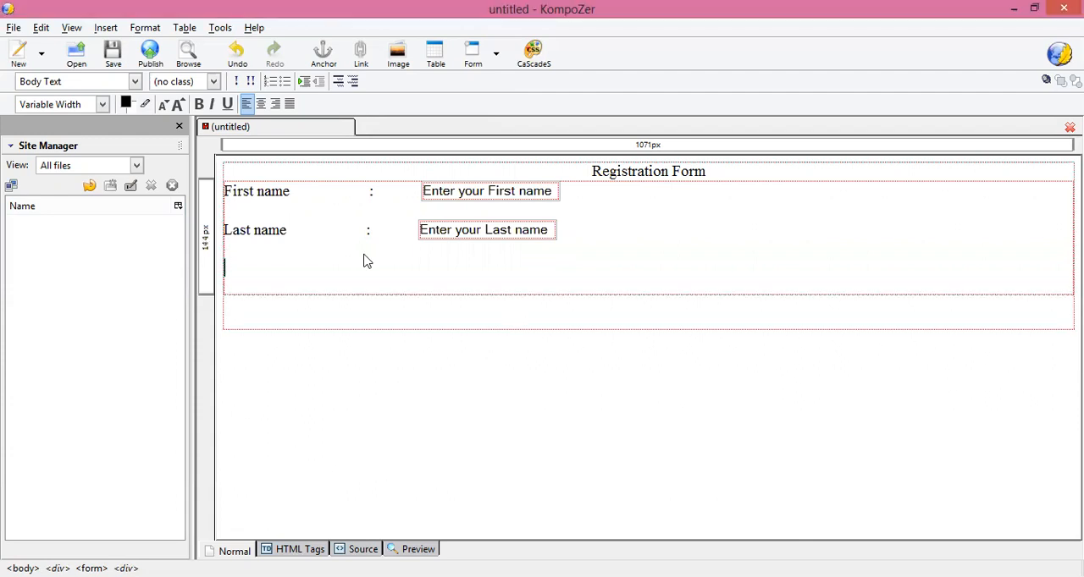
{"action": "type", "text": "H"}
{"action": "key", "text": "BackSpace"}
{"action": "type", "text": "Email- Id"}
{"action": "key", "text": "BackSpace"}
{"action": "key", "text": "BackSpace"}
{"action": "type", "text": ":"}
{"action": "key", "text": "Down"}
{"action": "key", "text": "Down"}
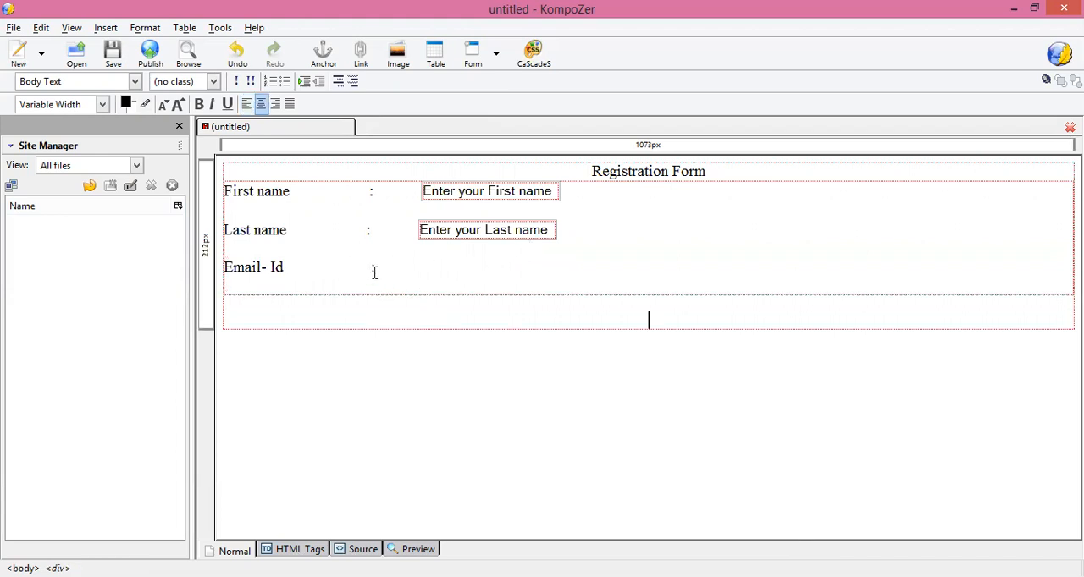
{"action": "left_click", "coordinate": [374, 271]}
{"action": "type", "text": ":"}
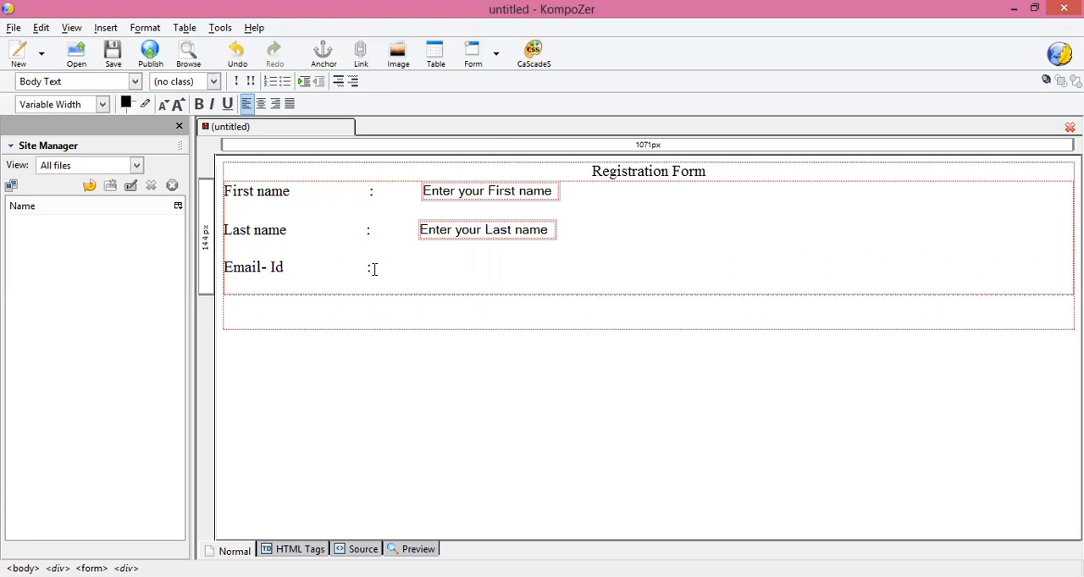
{"action": "key", "text": "BackSpace"}
Step: Insert a text form field named "eid" with the initial value "Enter your Email -Id", followed by two line breaks
{"action": "left_click", "coordinate": [496, 53]}
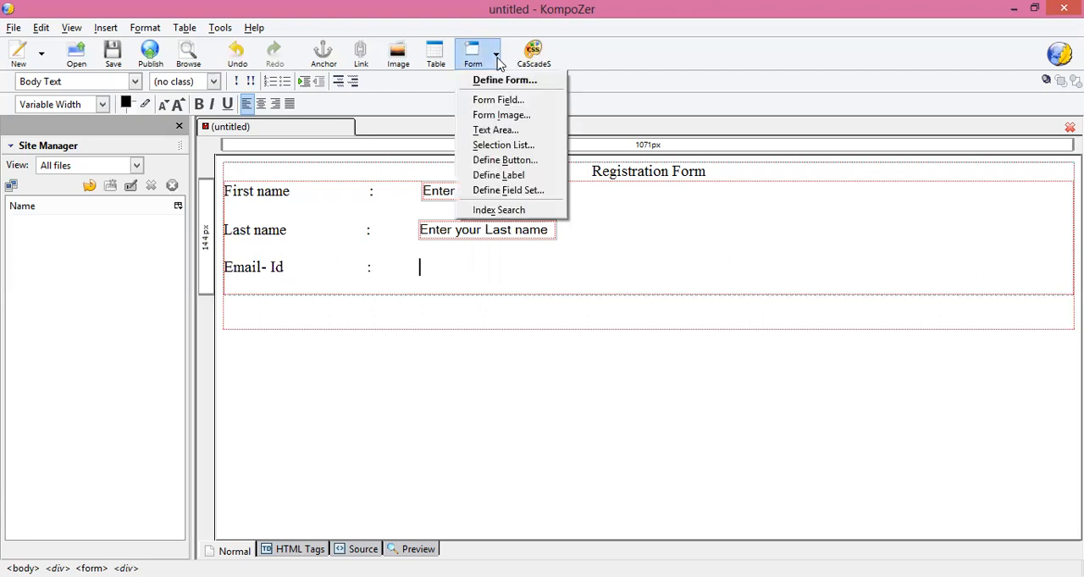
{"action": "left_click", "coordinate": [499, 102]}
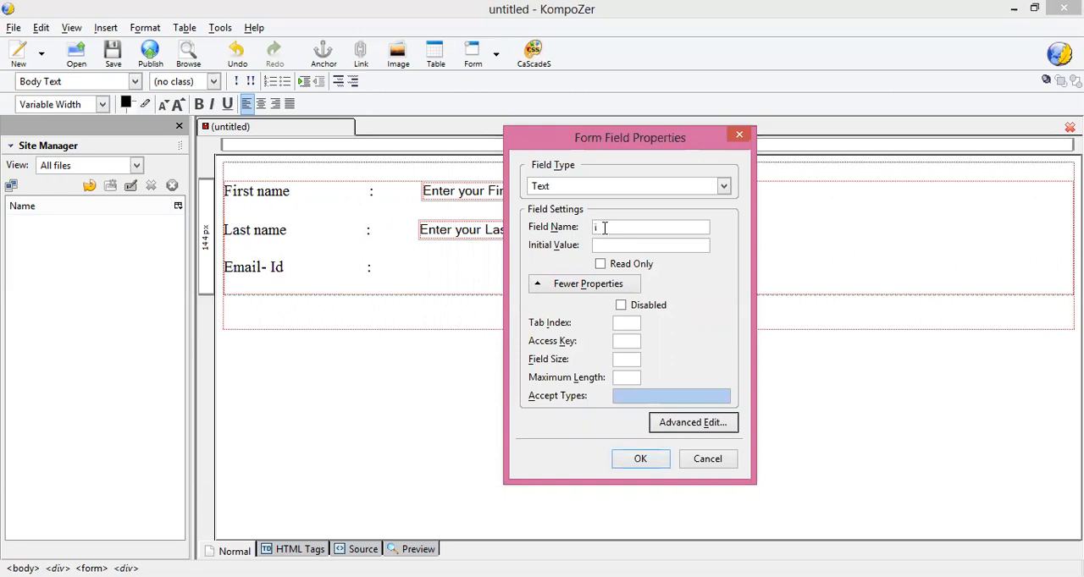
{"action": "type", "text": "eid"}
{"action": "left_click", "coordinate": [609, 240]}
{"action": "type", "text": "Enter your Email"}
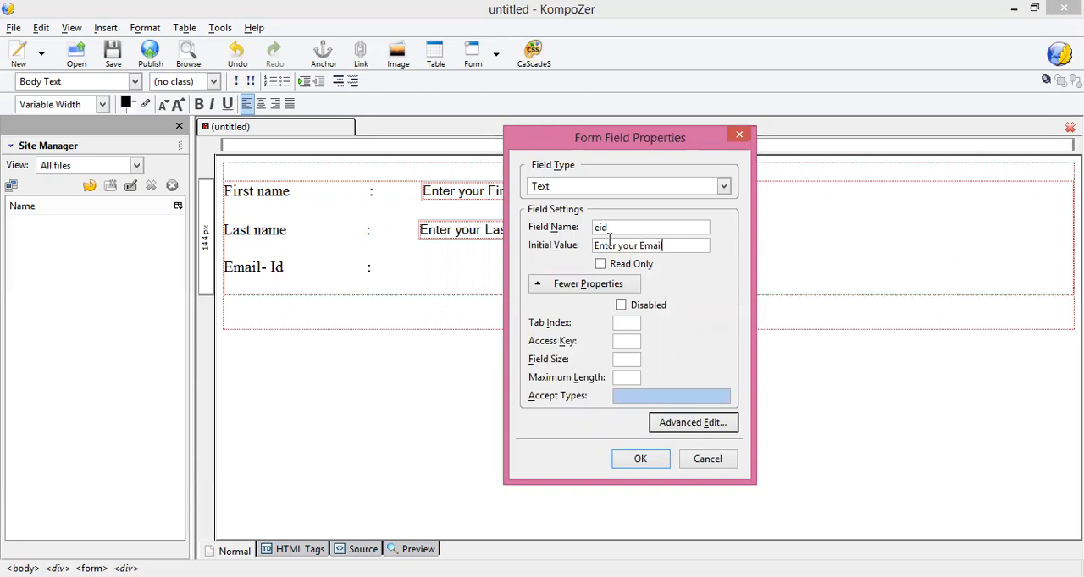
{"action": "type", "text": " -id"}
{"action": "key", "text": "BackSpace"}
{"action": "key", "text": "BackSpace"}
{"action": "key", "text": "BackSpace"}
{"action": "key", "text": "BackSpace"}
{"action": "type", "text": "-Id"}
{"action": "key", "text": "Return"}
{"action": "key", "text": "Return"}
{"action": "key", "text": "Return"}
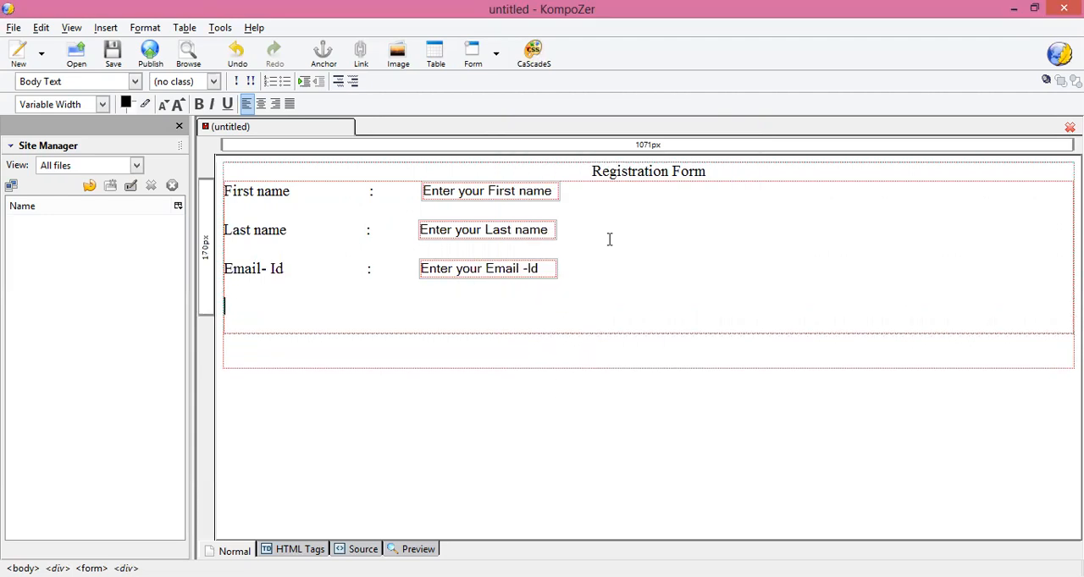
Step: Enter the label "Password" below the Email- Id row with a widely spaced colon and a gap
{"action": "type", "text": "Password"}
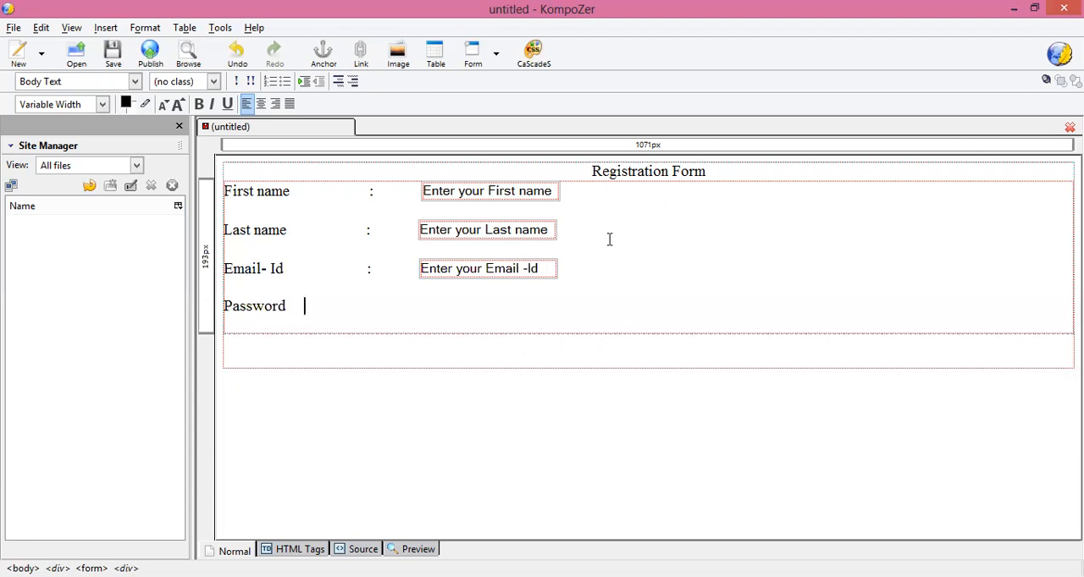
{"action": "type", "text": "                    :"}
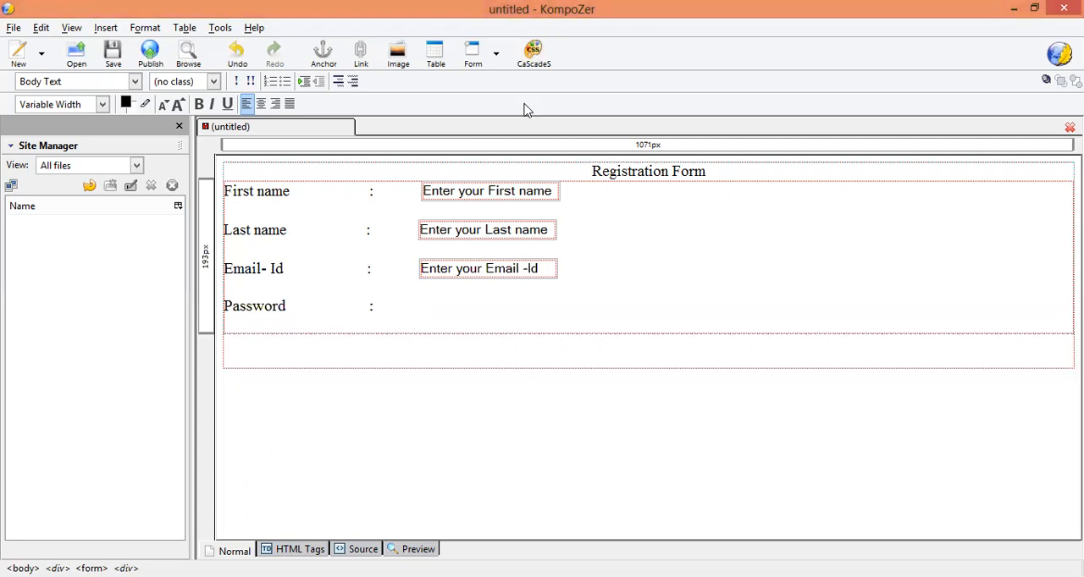
Step: Insert a Password form field named "pwd" with the initial value "Enter your password" after the Password label
{"action": "left_click", "coordinate": [496, 56]}
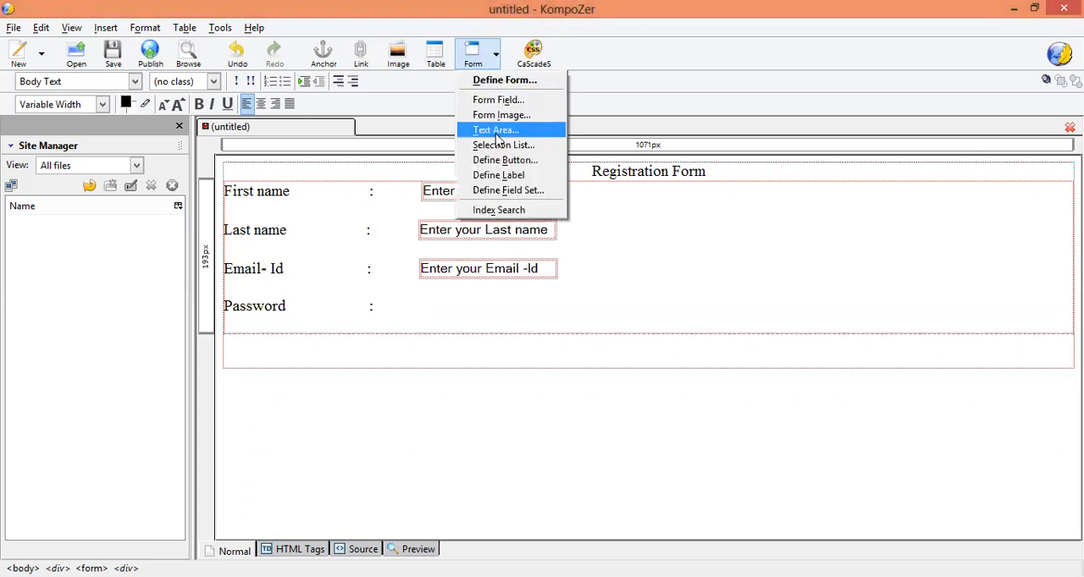
{"action": "left_click", "coordinate": [505, 102]}
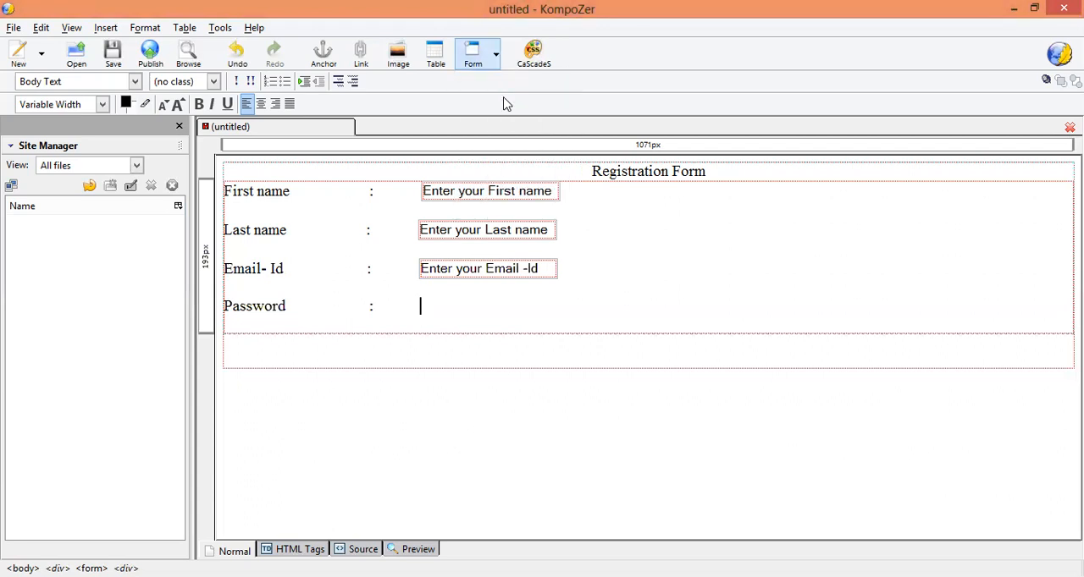
{"action": "left_click", "coordinate": [600, 184]}
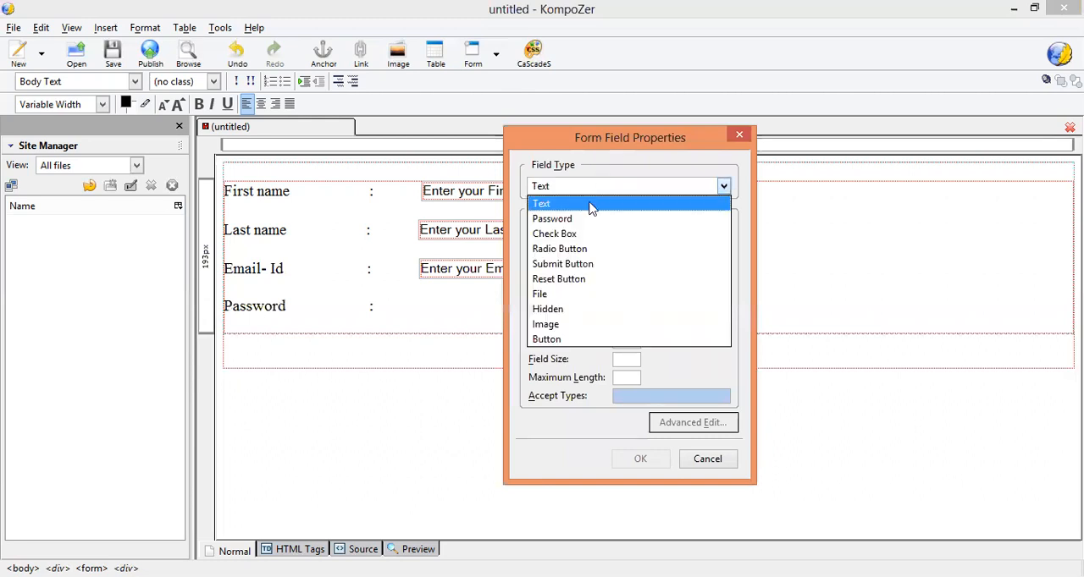
{"action": "left_click", "coordinate": [587, 225]}
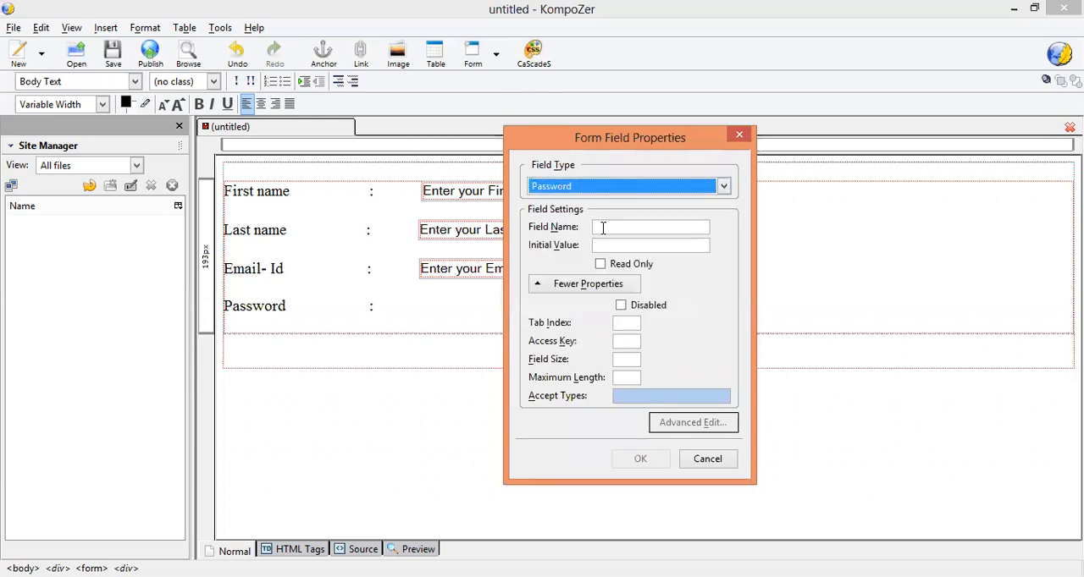
{"action": "left_click", "coordinate": [602, 228]}
{"action": "type", "text": "pwd"}
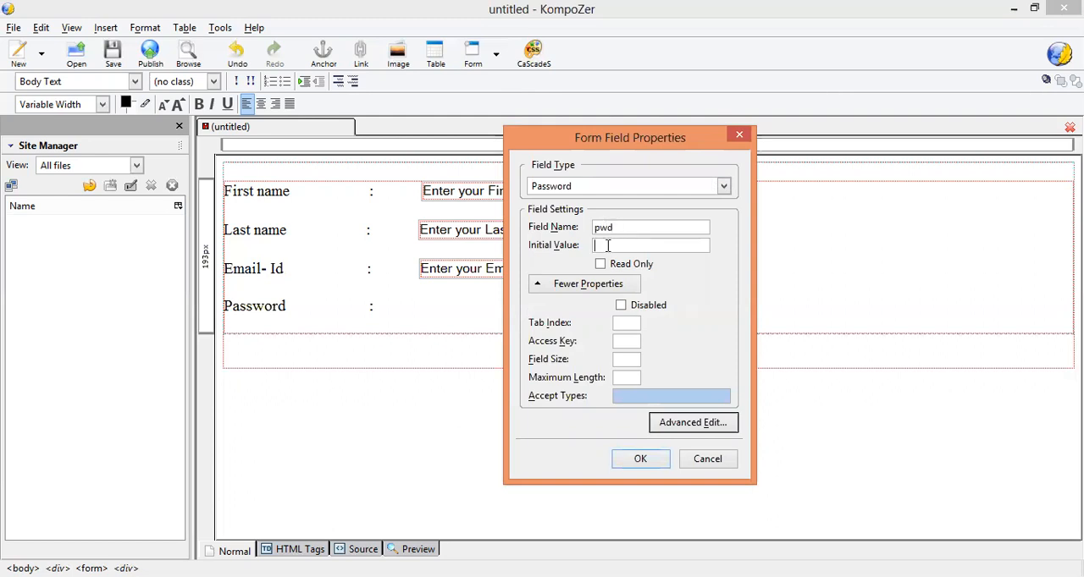
{"action": "left_click", "coordinate": [607, 245]}
{"action": "type", "text": "Enter your password"}
{"action": "key", "text": "Return"}
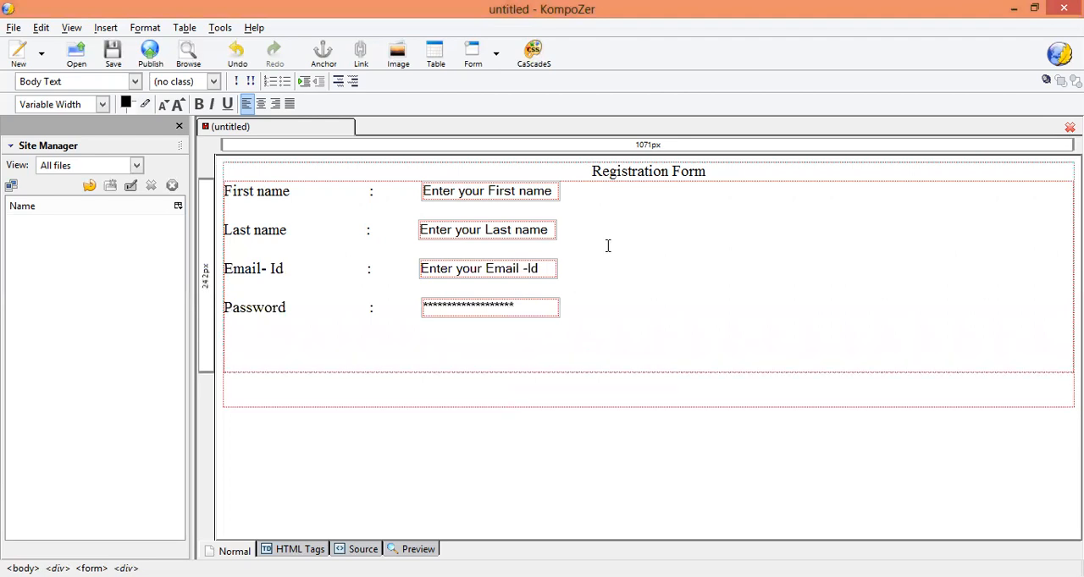
Step: Leave a blank line below the Password row and enter the label "Gender" with a widely spaced colon
{"action": "key", "text": "Return"}
{"action": "type", "text": "Gender                          :"}
Step: Insert an initially selected radio button with group name "g" and field value "Female" after the Gender label
{"action": "left_click", "coordinate": [505, 58]}
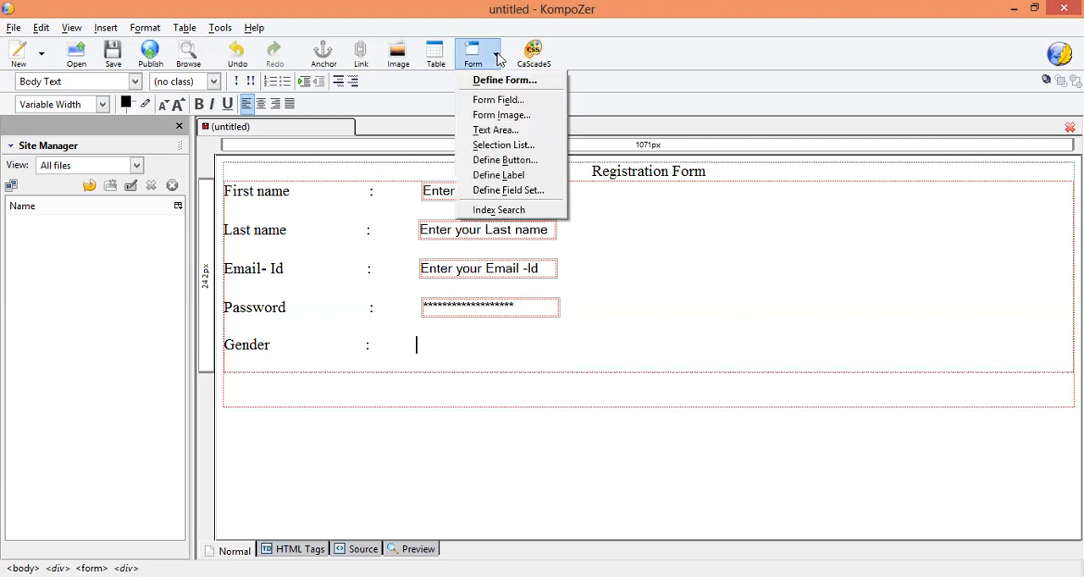
{"action": "left_click", "coordinate": [504, 103]}
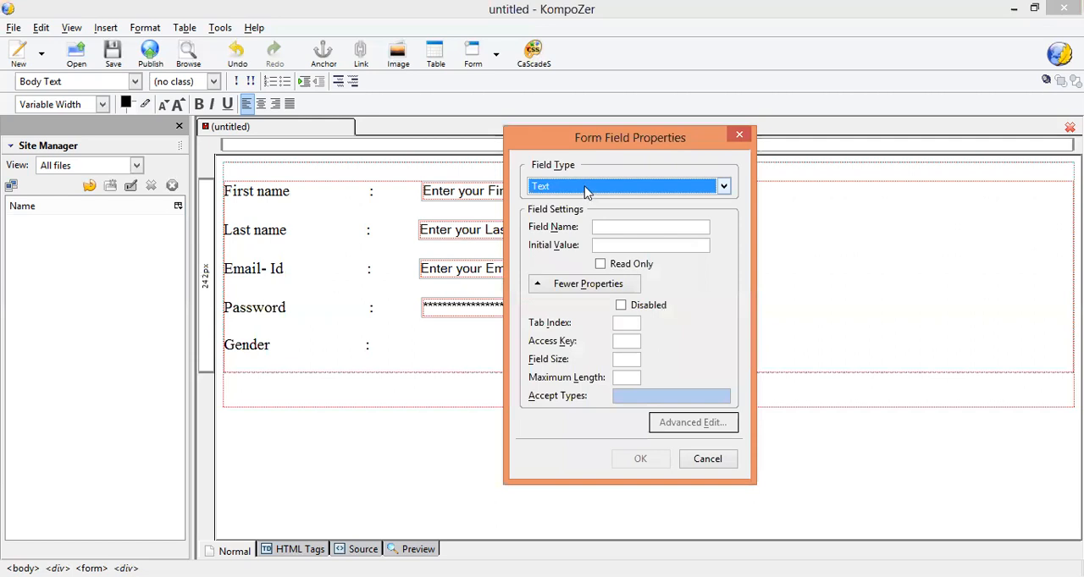
{"action": "left_click", "coordinate": [584, 187]}
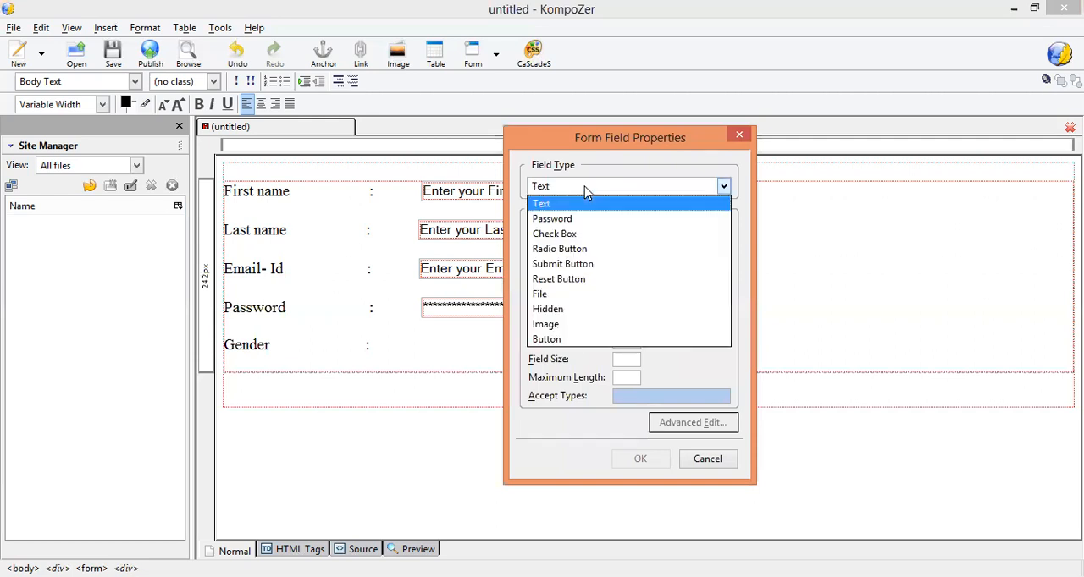
{"action": "left_click", "coordinate": [585, 249]}
{"action": "left_click", "coordinate": [628, 229]}
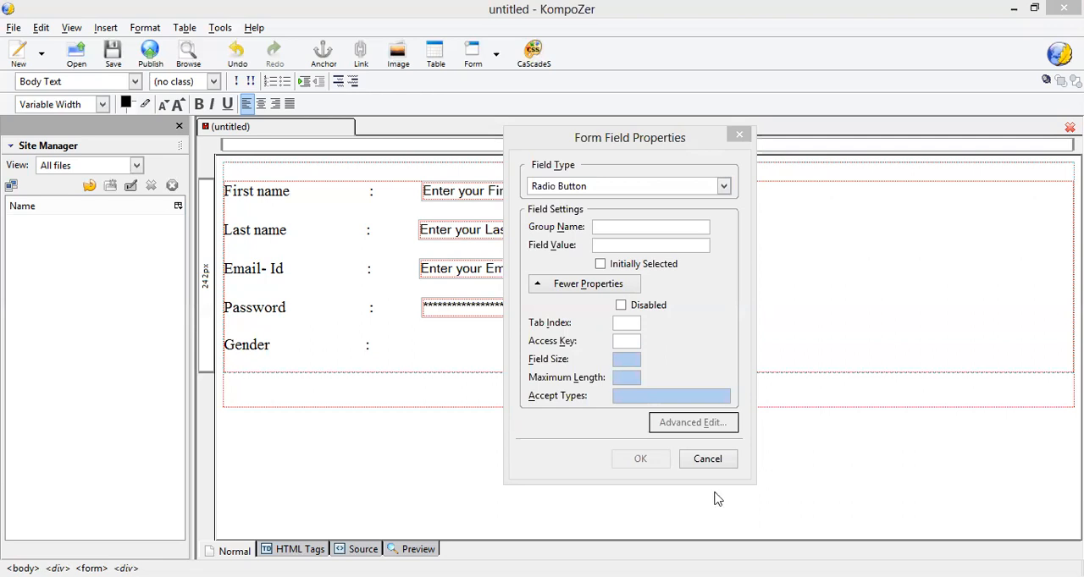
{"action": "left_click", "coordinate": [639, 228]}
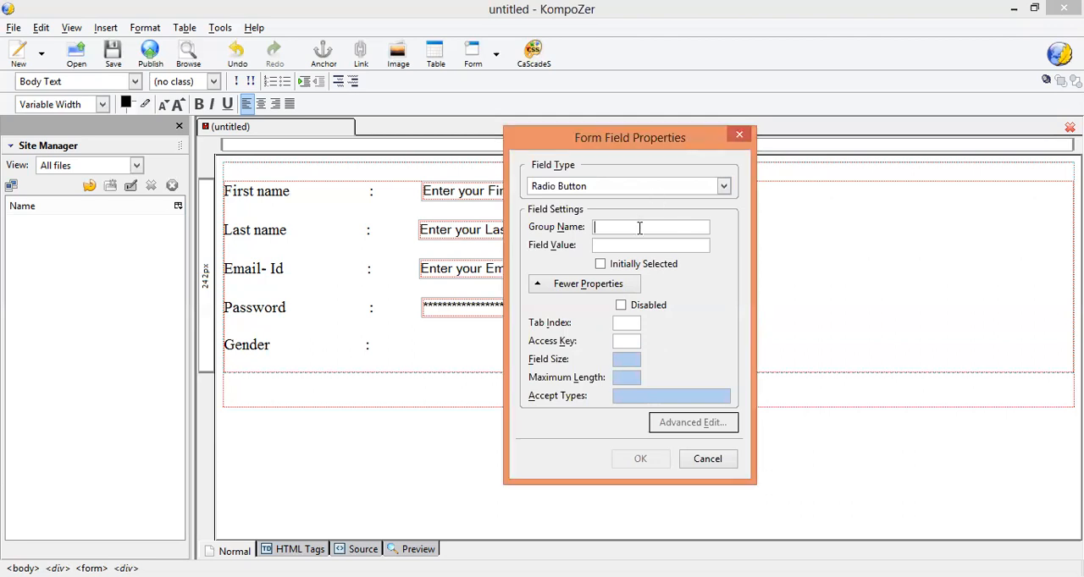
{"action": "type", "text": "g"}
{"action": "type", "text": "Fe"}
{"action": "type", "text": "mal"}
{"action": "type", "text": "e"}
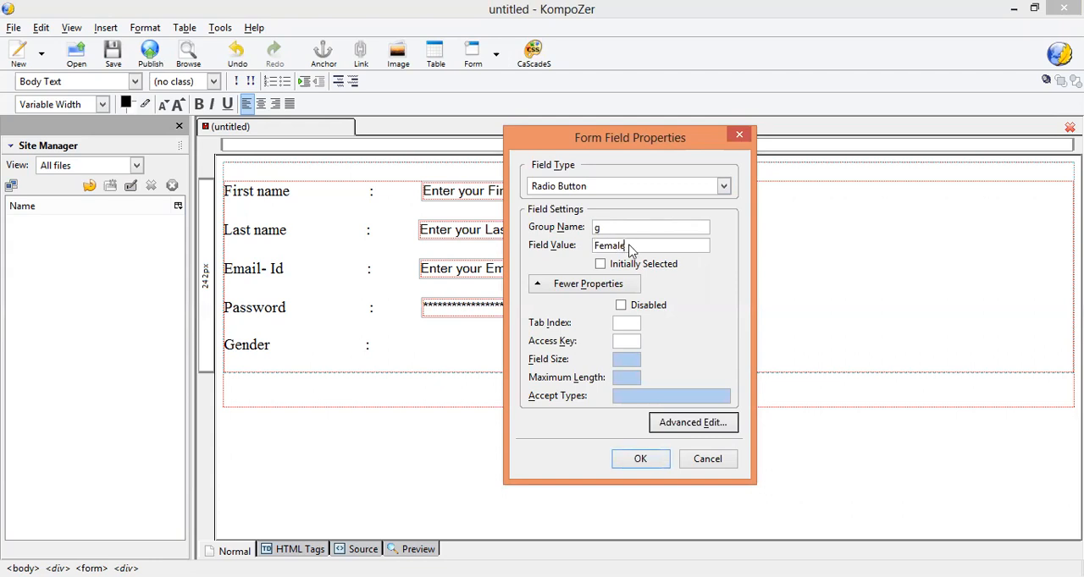
{"action": "left_click", "coordinate": [601, 265]}
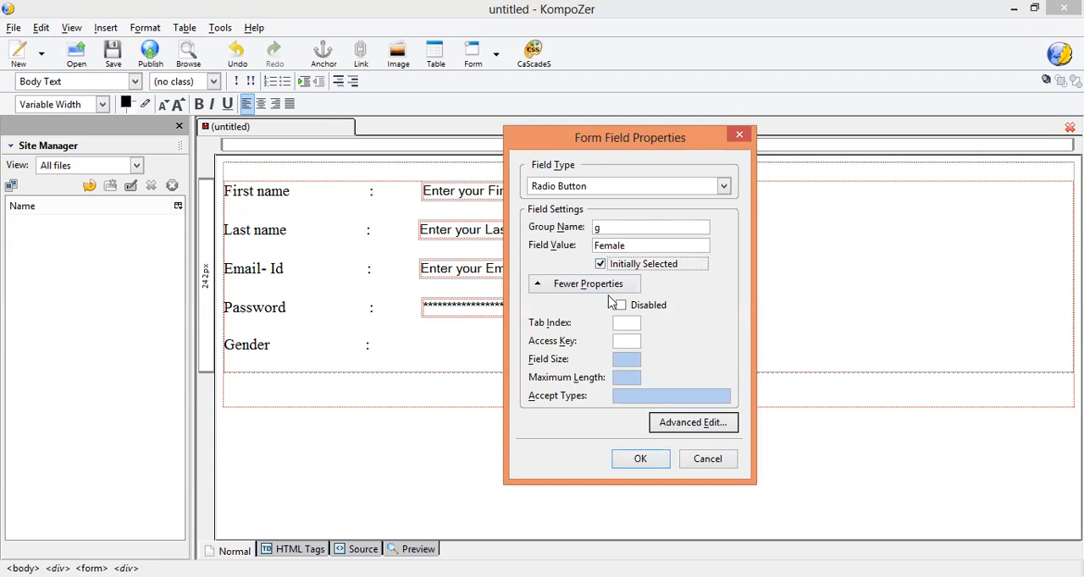
{"action": "left_click", "coordinate": [640, 460]}
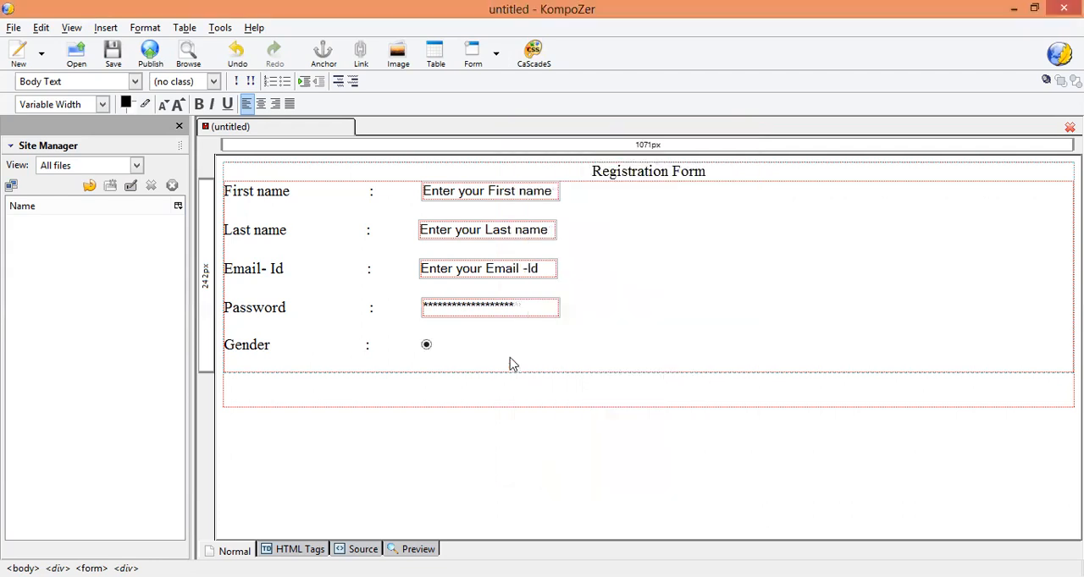
Step: Caption the selected radio button "Female" and leave a gap after the caption
{"action": "type", "text": "Female"}
{"action": "key", "text": "Tab"}
{"action": "key", "text": "Tab"}
Step: Insert a second radio button in group "g" with the field value "male" after the Female caption
{"action": "left_click", "coordinate": [496, 54]}
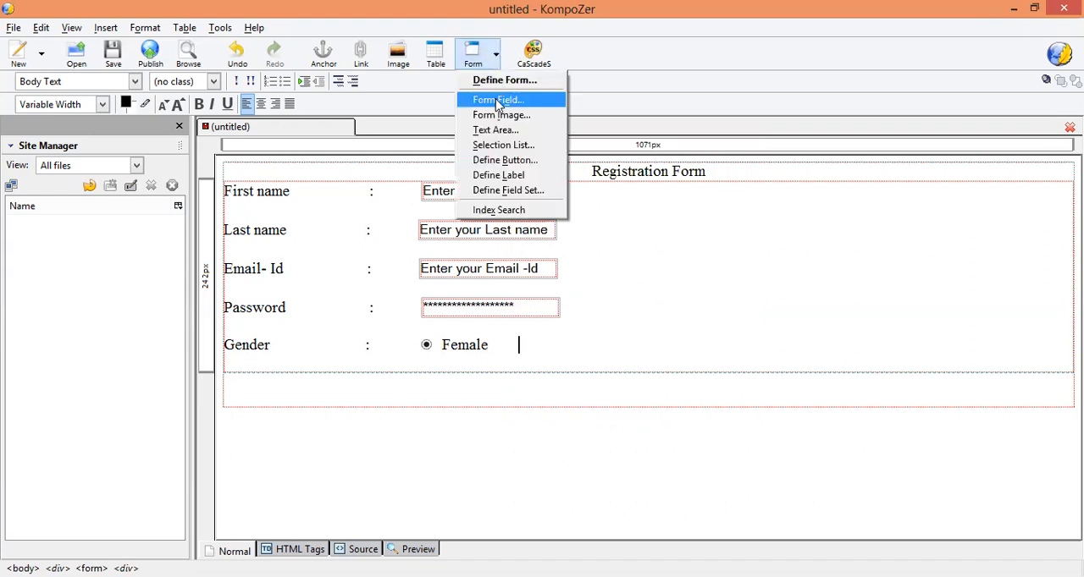
{"action": "left_click", "coordinate": [497, 101]}
{"action": "left_click", "coordinate": [631, 188]}
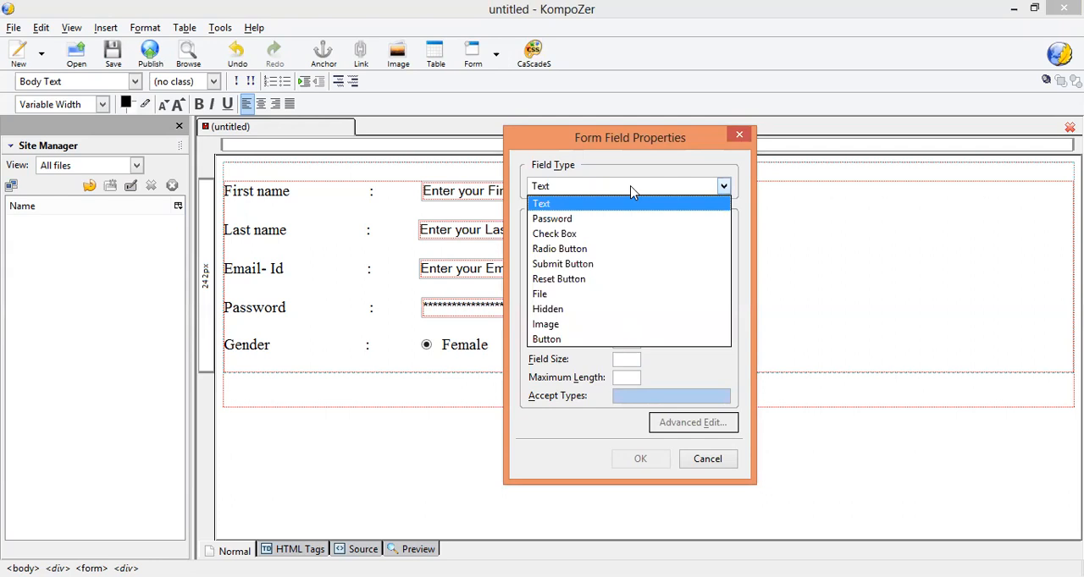
{"action": "left_click", "coordinate": [617, 249]}
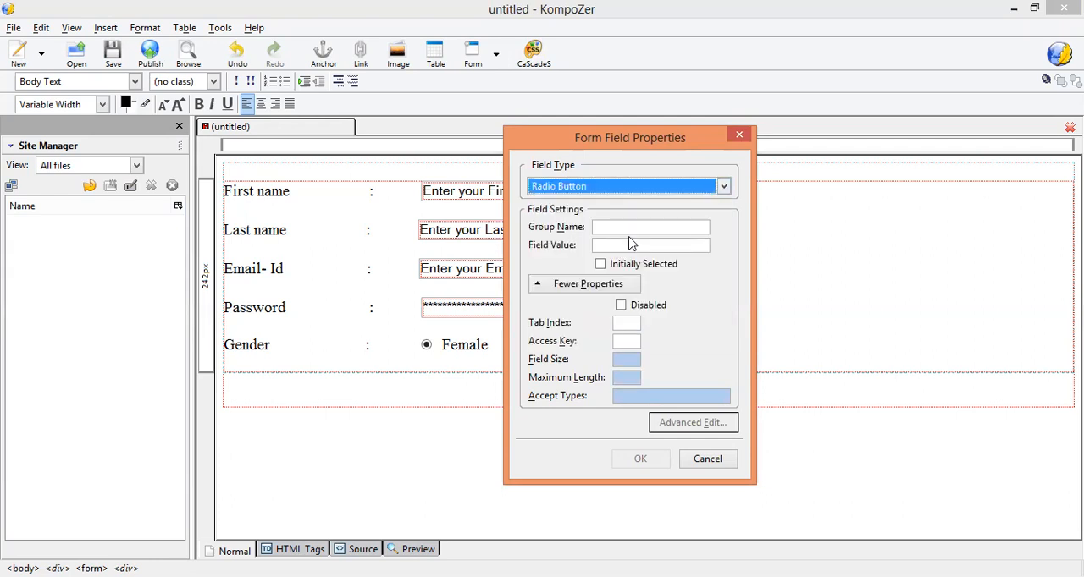
{"action": "left_click", "coordinate": [633, 227]}
{"action": "type", "text": "g"}
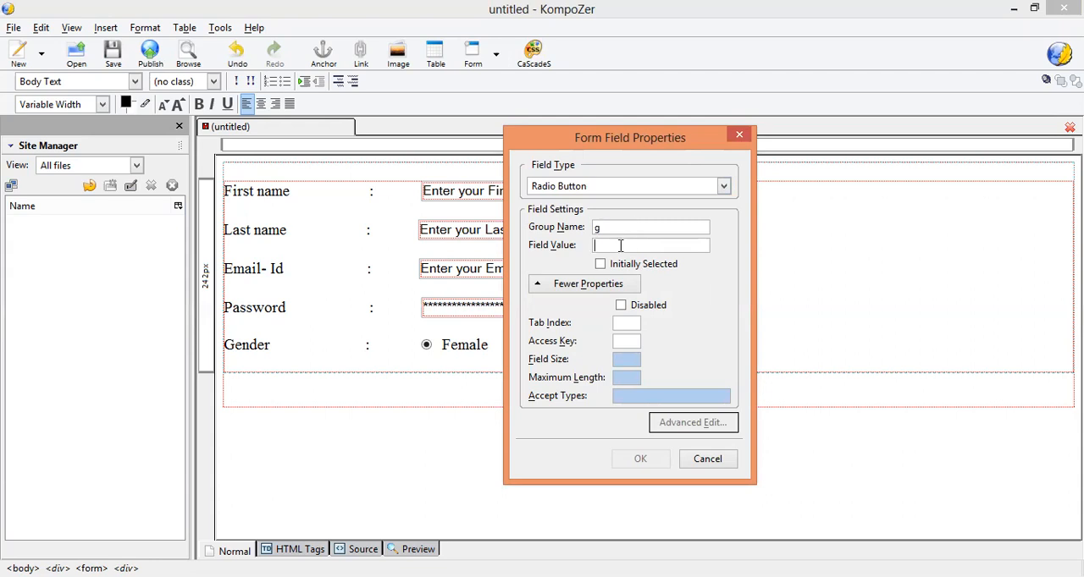
{"action": "left_click", "coordinate": [620, 246]}
{"action": "type", "text": "male"}
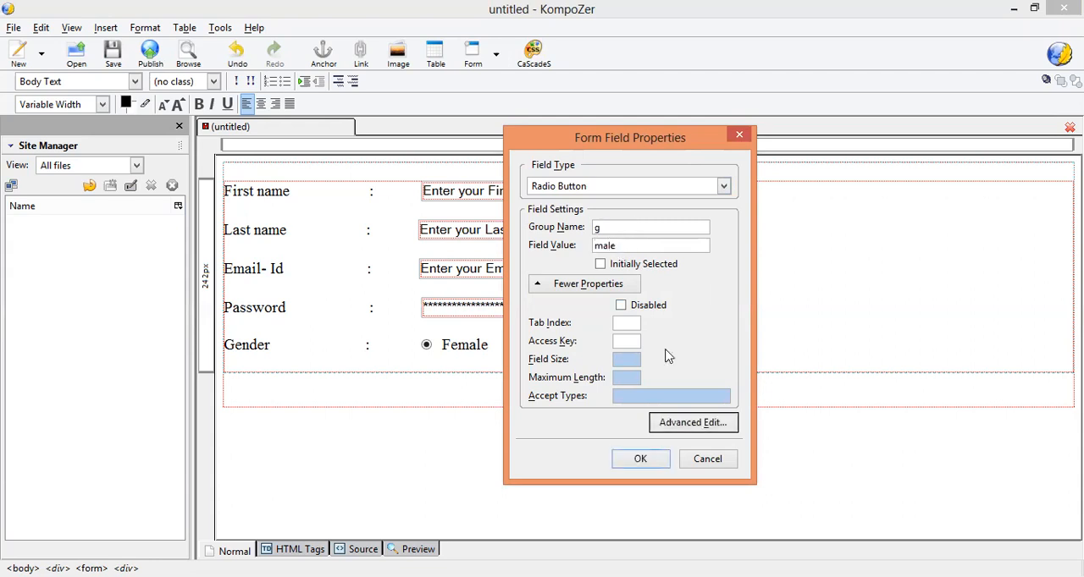
{"action": "left_click", "coordinate": [641, 463]}
Step: Caption the second radio button "Male" and add two line breaks after the Gender row
{"action": "type", "text": "Male"}
{"action": "key", "text": "Return"}
{"action": "key", "text": "Return"}
Step: Enter the label "Hobby" below the Gender row, followed by a widely spaced colon and a gap
{"action": "type", "text": "C"}
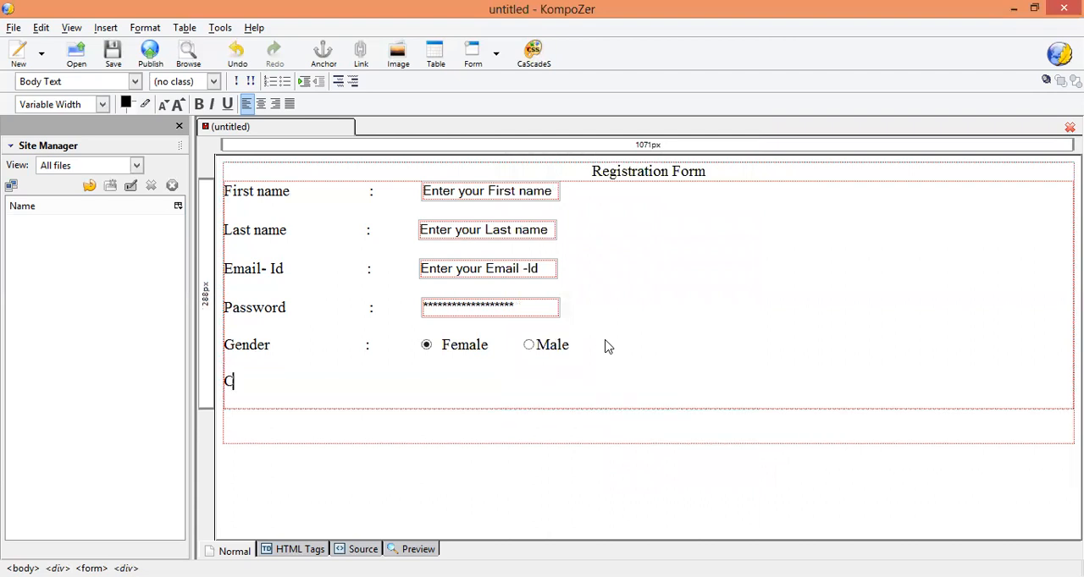
{"action": "key", "text": "BackSpace"}
{"action": "type", "text": "Hp"}
{"action": "key", "text": "BackSpace"}
{"action": "type", "text": "obby"}
{"action": "key", "text": "Tab"}
{"action": "key", "text": "Tab"}
{"action": "key", "text": "Tab"}
{"action": "key", "text": "Tab"}
{"action": "key", "text": "Tab"}
{"action": "type", "text": ":"}
{"action": "key", "text": "Tab"}
{"action": "key", "text": "Tab"}
{"action": "key", "text": "Tab"}
{"action": "key", "text": "Tab"}
Step: Insert a check box form field named "c1" with the field value "Reading" in the Hobby row
{"action": "left_click", "coordinate": [496, 54]}
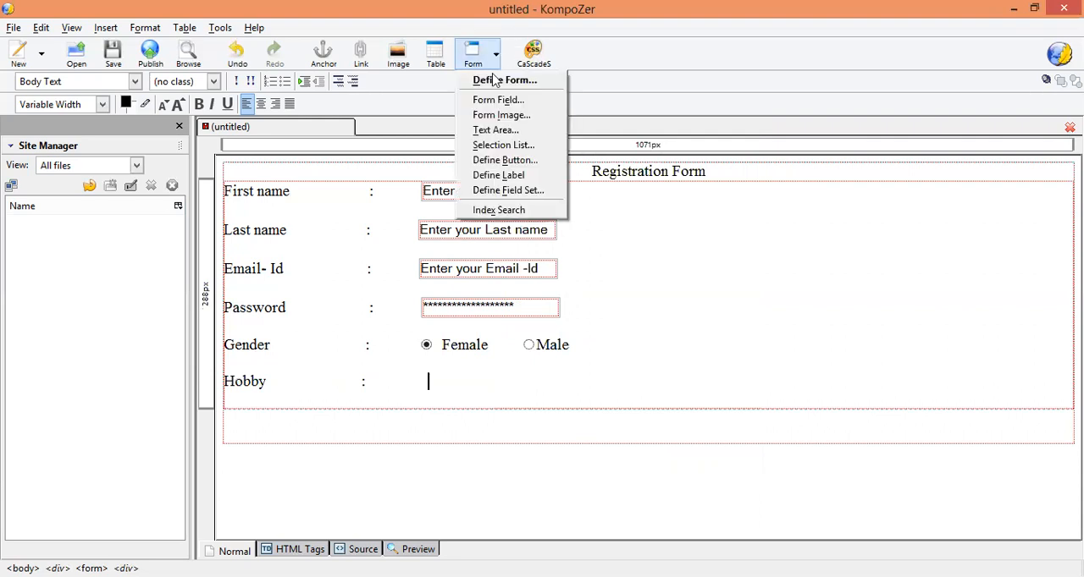
{"action": "left_click", "coordinate": [496, 105]}
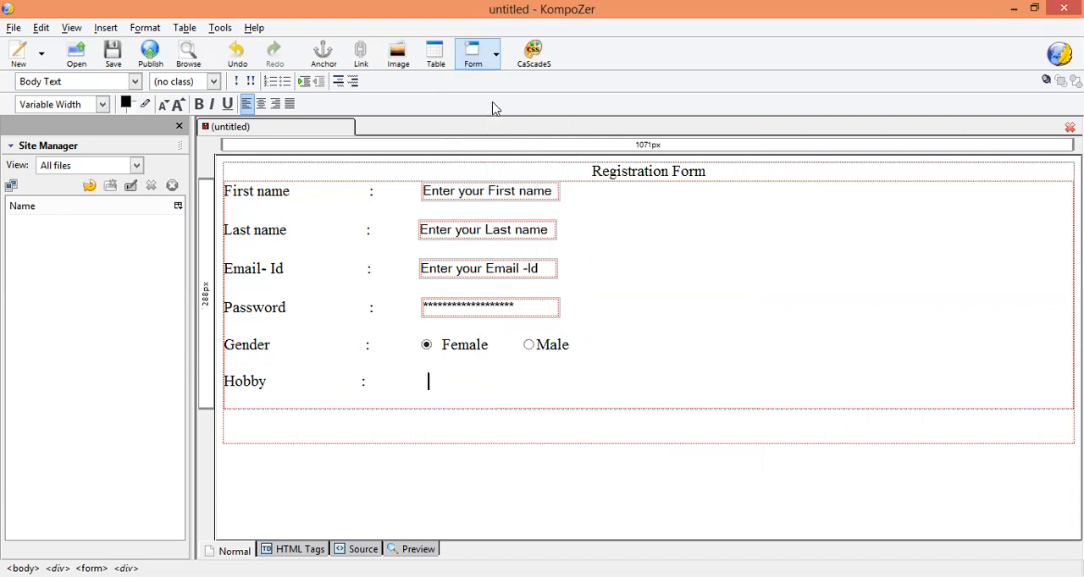
{"action": "left_click", "coordinate": [605, 188]}
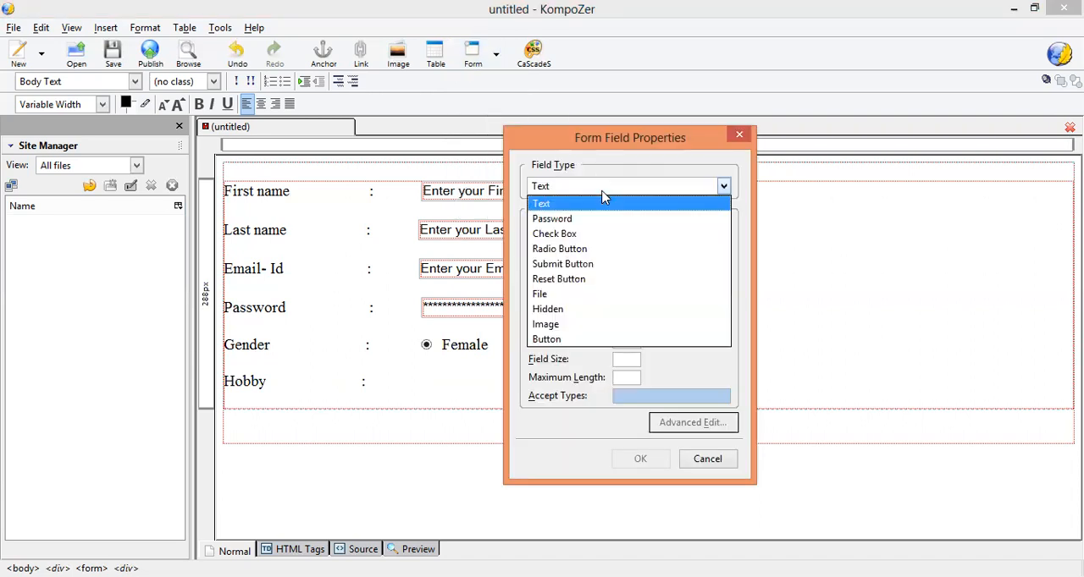
{"action": "left_click", "coordinate": [589, 233]}
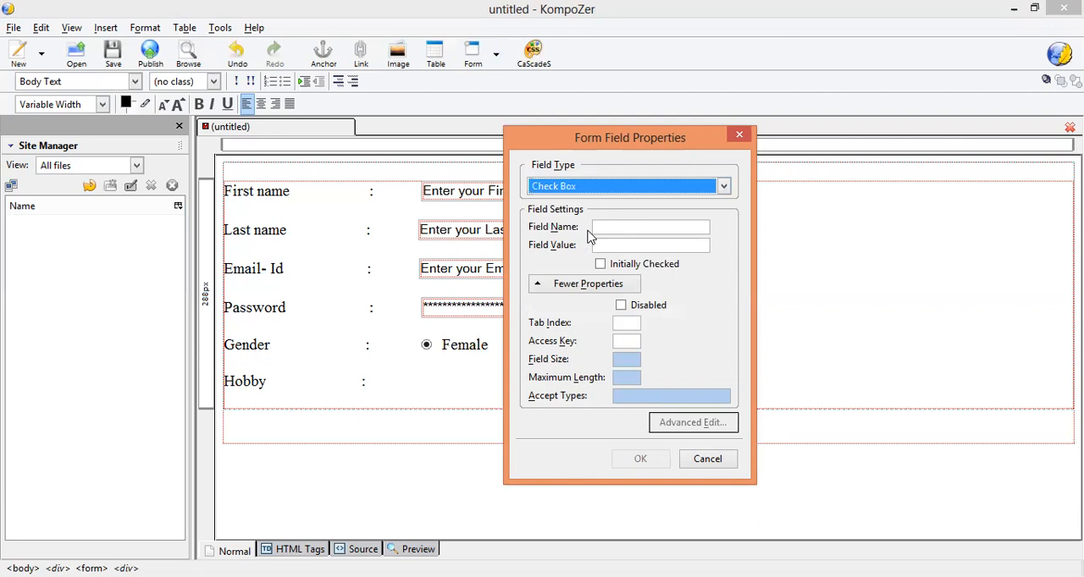
{"action": "left_click", "coordinate": [607, 227]}
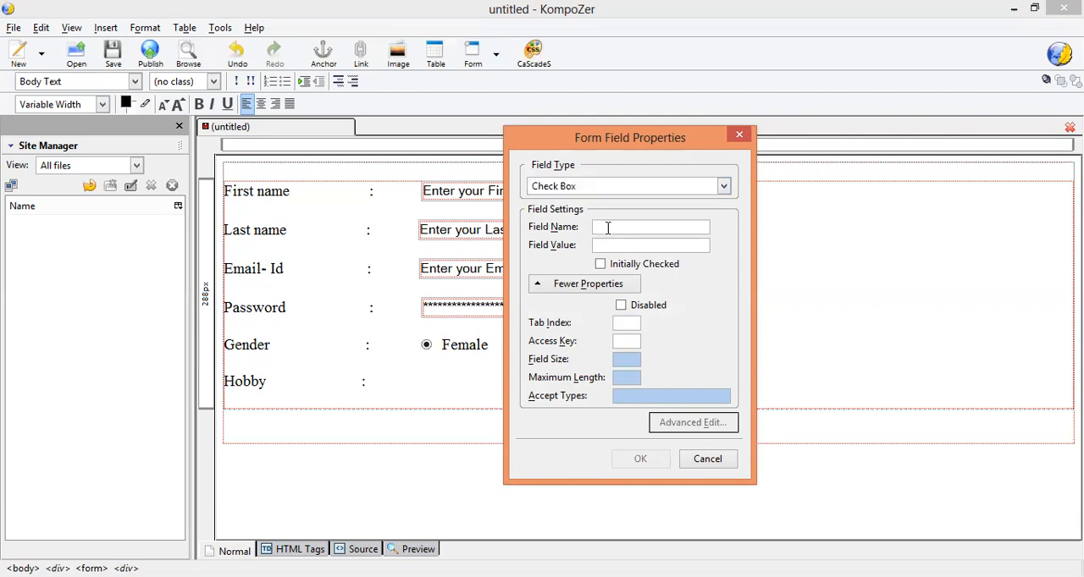
{"action": "type", "text": "c1"}
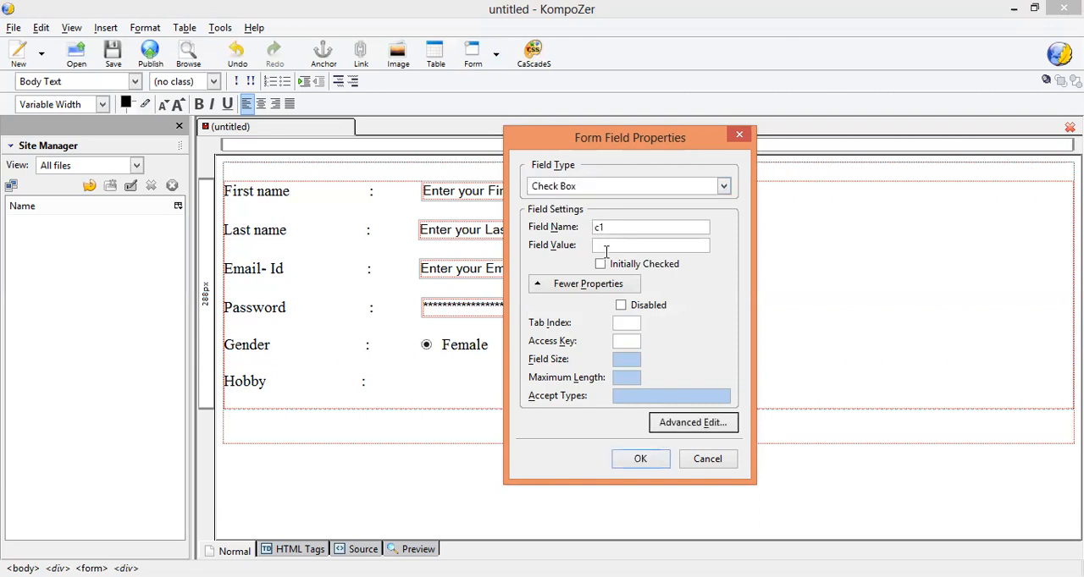
{"action": "type", "text": "Reading"}
{"action": "left_click", "coordinate": [699, 530]}
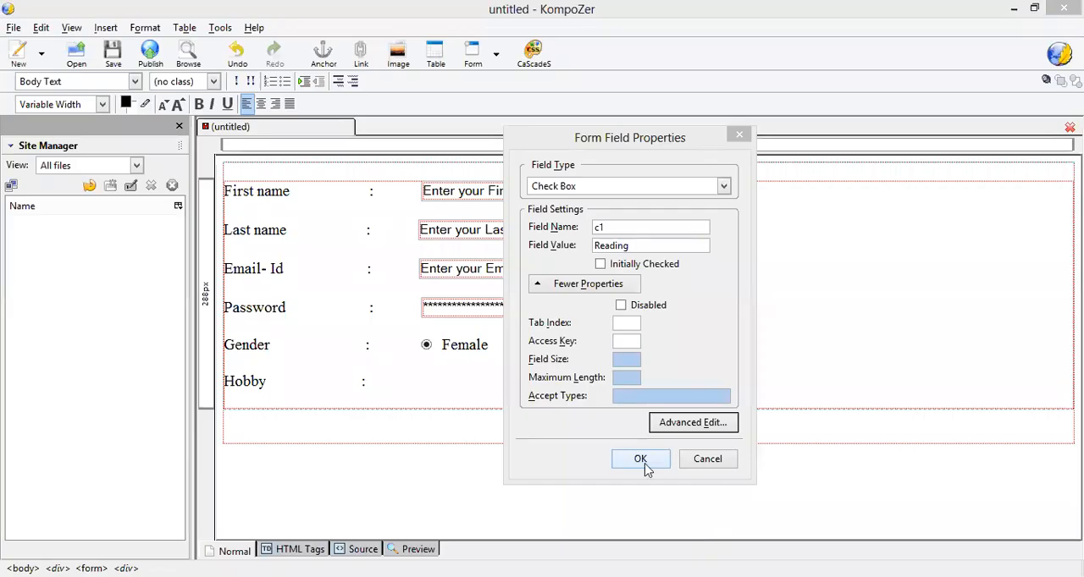
{"action": "left_click", "coordinate": [641, 460]}
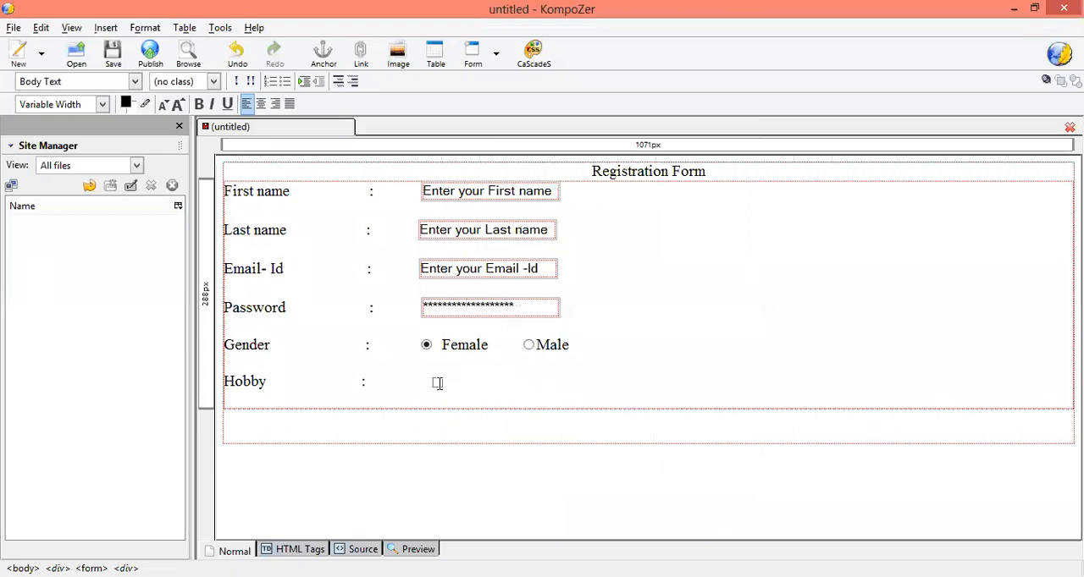
Step: Reduce the spacing before the Hobby check box and caption it "Reading", leaving a gap after the caption
{"action": "left_click", "coordinate": [432, 383]}
{"action": "left_click", "coordinate": [432, 385]}
{"action": "key", "text": "BackSpace"}
{"action": "key", "text": "BackSpace"}
{"action": "key", "text": "BackSpace"}
{"action": "key", "text": "Right"}
{"action": "type", "text": "Reading"}
Step: Start a second check box form field after the Reading caption and name it "c2"
{"action": "left_click", "coordinate": [496, 56]}
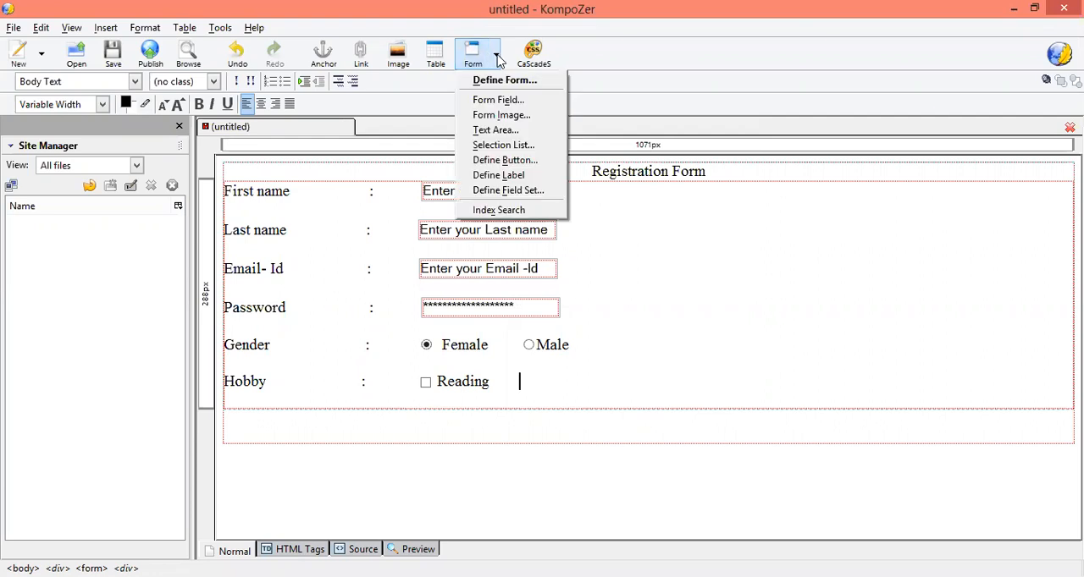
{"action": "left_click", "coordinate": [496, 101]}
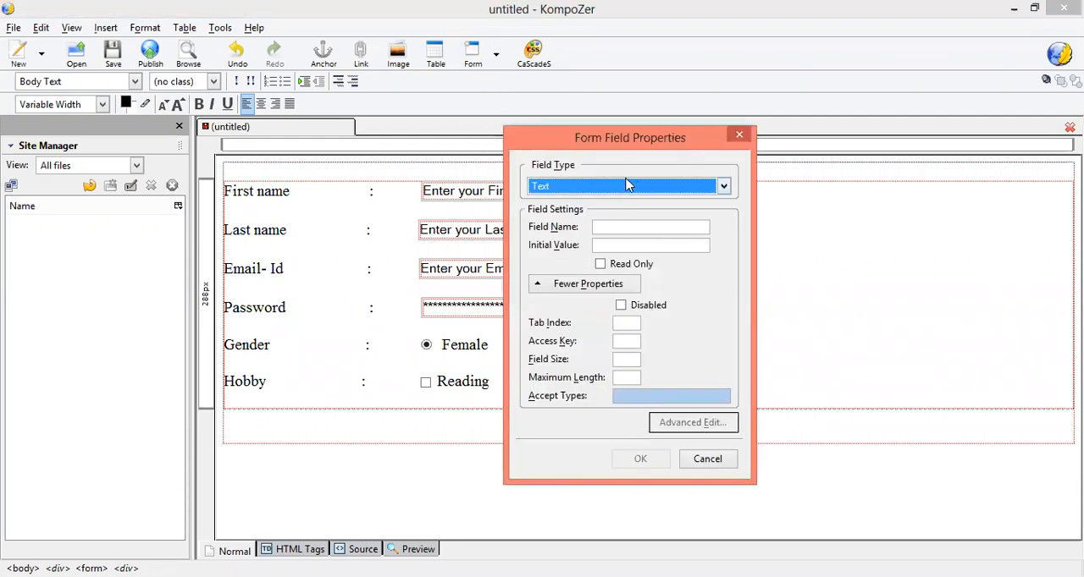
{"action": "left_click", "coordinate": [625, 186]}
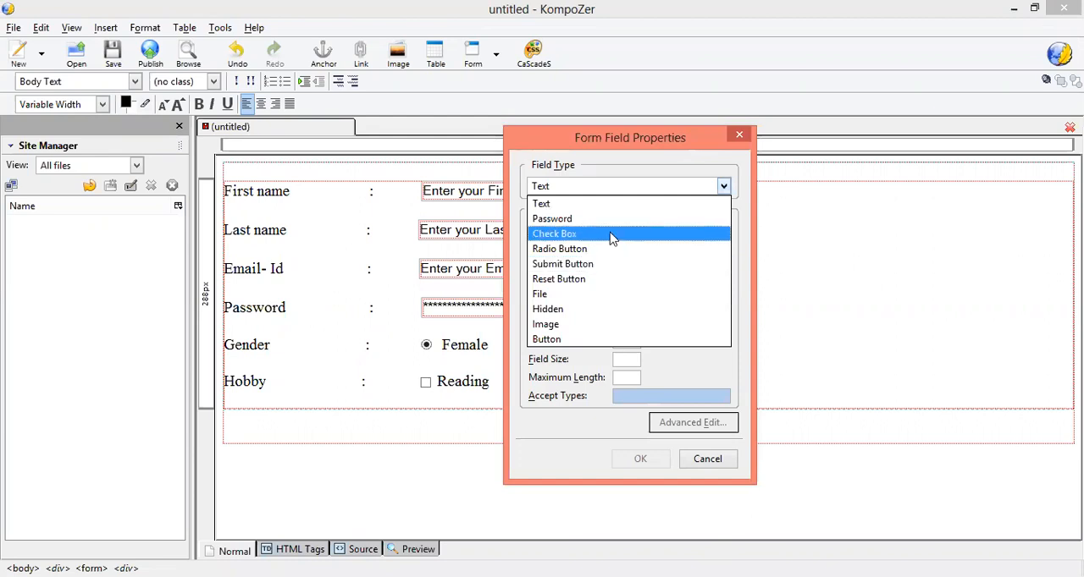
{"action": "left_click", "coordinate": [613, 234]}
{"action": "left_click", "coordinate": [617, 229]}
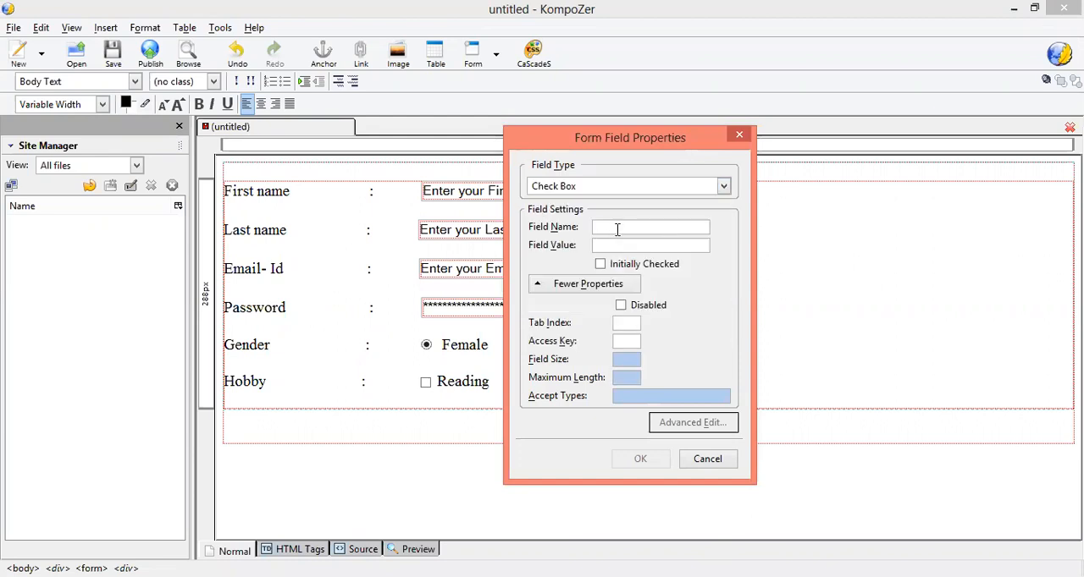
{"action": "type", "text": "c2"}
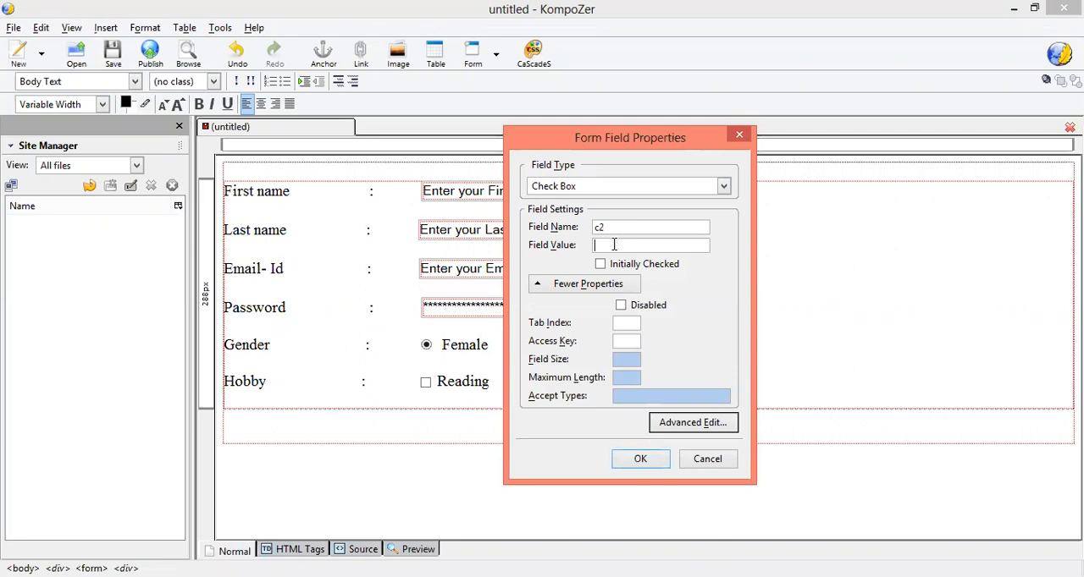
{"action": "type", "text": "Read"}
{"action": "type", "text": "ing"}
Step: Give the c2 check box the field value "Singing", make it initially checked and insert it
{"action": "key", "text": "BackSpace"}
{"action": "key", "text": "BackSpace"}
{"action": "key", "text": "BackSpace"}
{"action": "key", "text": "BackSpace"}
{"action": "key", "text": "BackSpace"}
{"action": "key", "text": "BackSpace"}
{"action": "key", "text": "BackSpace"}
{"action": "type", "text": "Singing"}
{"action": "left_click", "coordinate": [600, 264]}
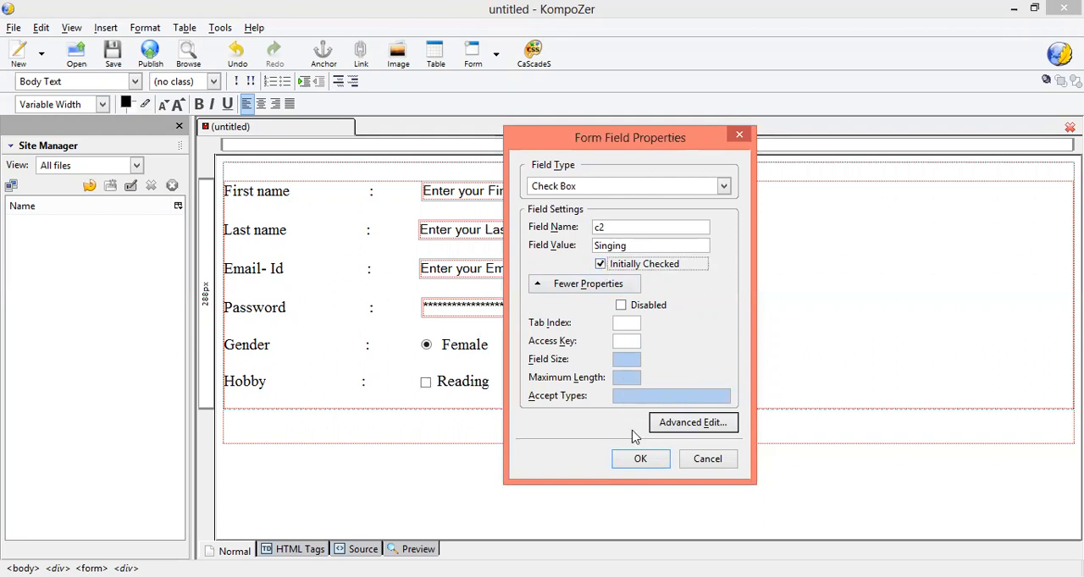
{"action": "left_click", "coordinate": [635, 461]}
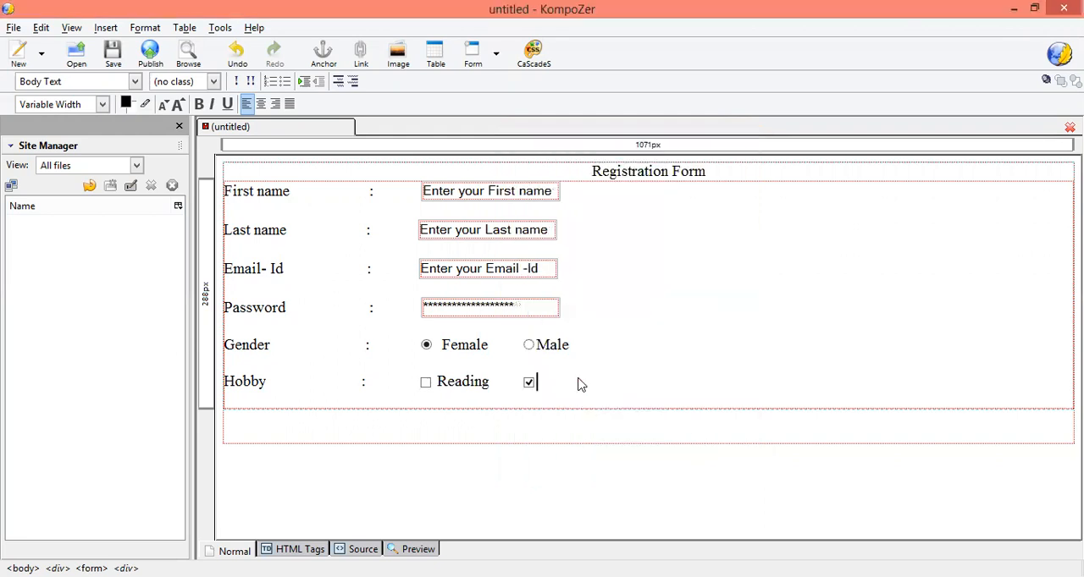
Step: Caption the second check box "Singing" and add line breaks after the Hobby row
{"action": "type", "text": "Singing"}
{"action": "key", "text": "Return"}
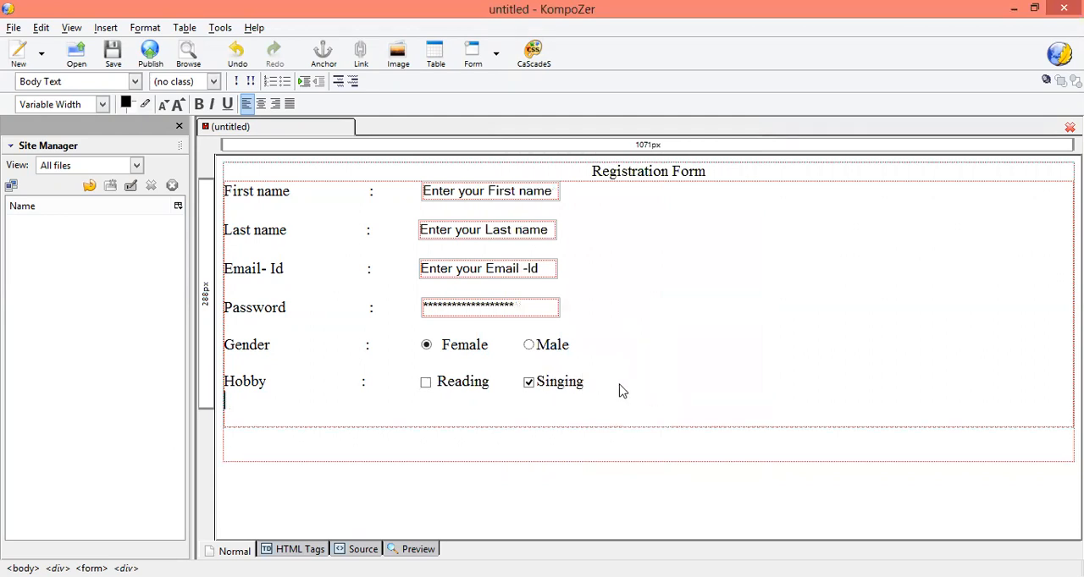
Step: Enter the label "Address" below the Hobby row, followed by a widely spaced colon and a gap
{"action": "type", "text": "Ad"}
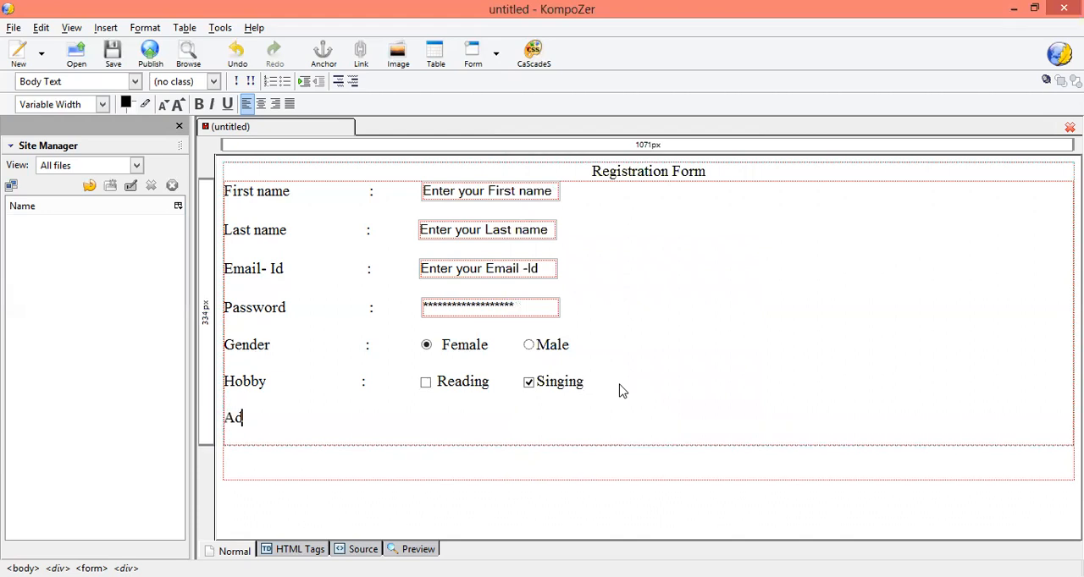
{"action": "type", "text": "dress                          :"}
Step: Define a text area for the Address row with the field name "add", 5 rows and 50 columns
{"action": "left_click", "coordinate": [497, 56]}
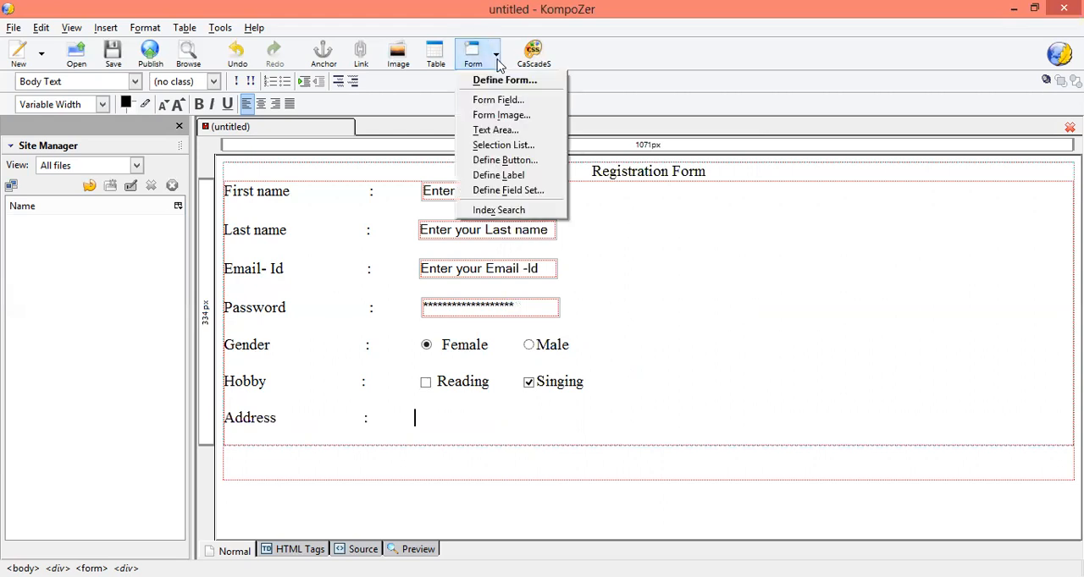
{"action": "left_click", "coordinate": [506, 132]}
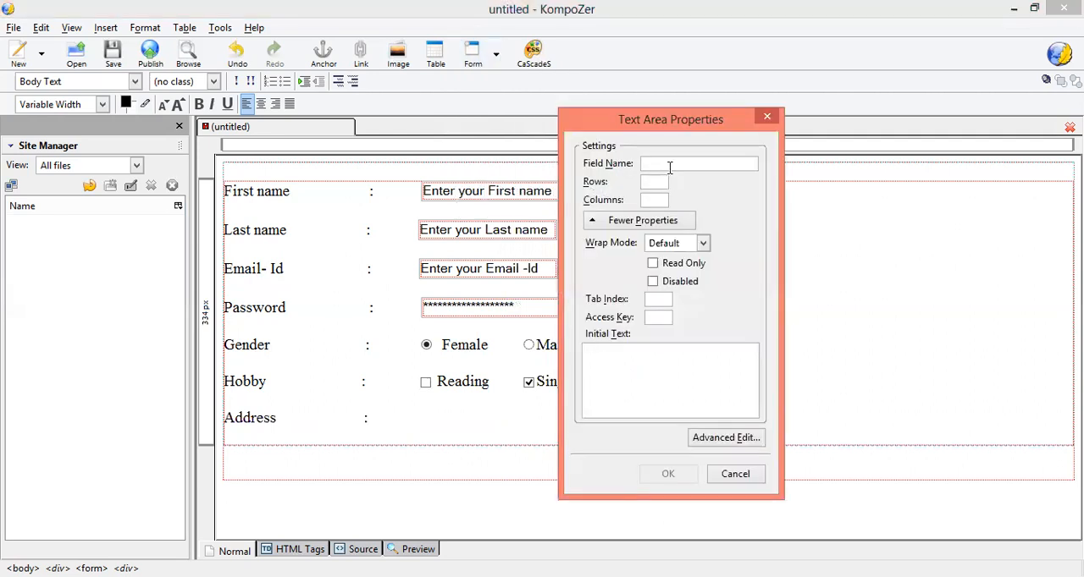
{"action": "type", "text": "Add"}
{"action": "key", "text": "BackSpace"}
{"action": "key", "text": "BackSpace"}
{"action": "key", "text": "BackSpace"}
{"action": "type", "text": "add"}
{"action": "key", "text": "Tab"}
{"action": "type", "text": "5"}
{"action": "key", "text": "Tab"}
{"action": "type", "text": "50"}
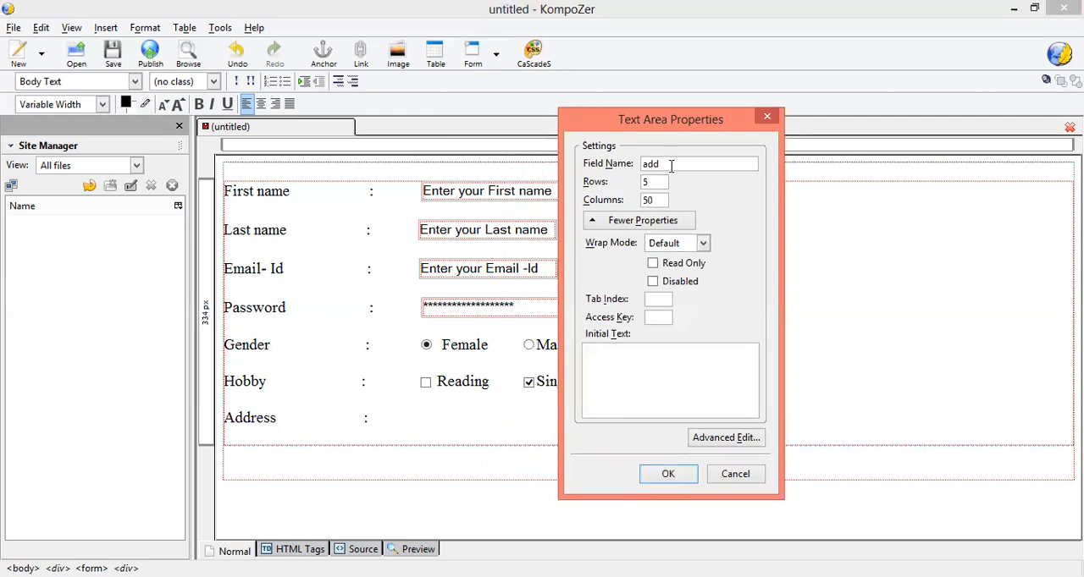
Step: Give the text area the initial text "Enter your address...." and insert it after the Address colon
{"action": "left_click", "coordinate": [642, 356]}
{"action": "type", "text": "Enter  your address...."}
{"action": "left_click", "coordinate": [668, 474]}
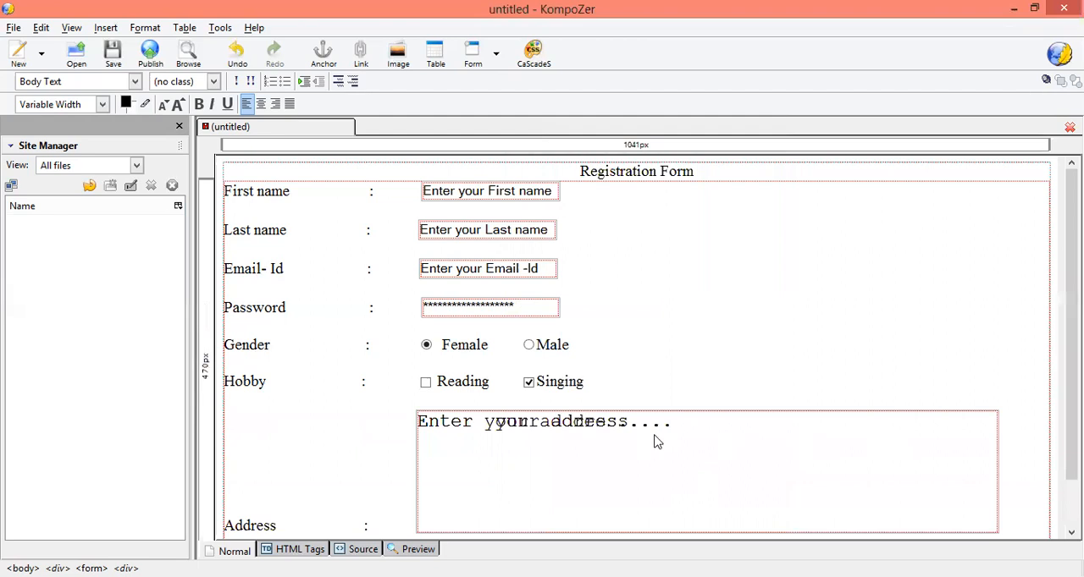
Step: Replace the Address text area's initial text with "Enter your Address.."
{"action": "left_click", "coordinate": [621, 423]}
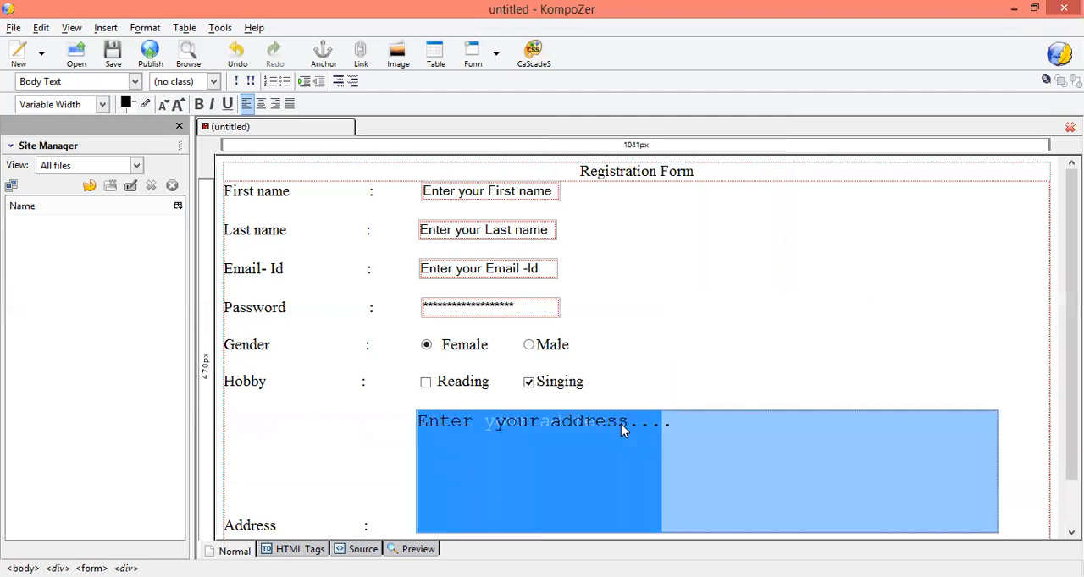
{"action": "left_click", "coordinate": [670, 370]}
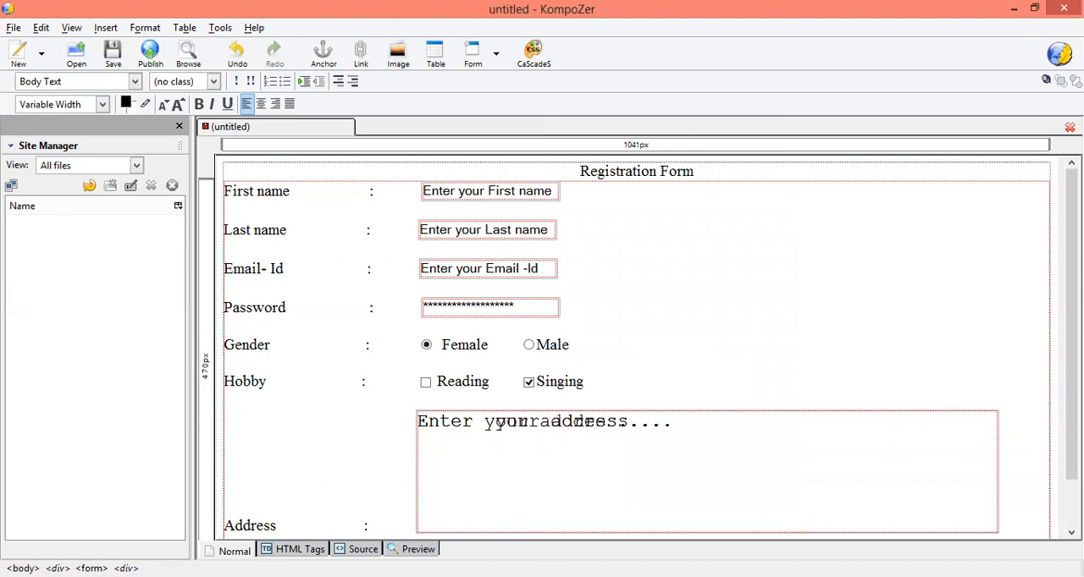
{"action": "scroll", "coordinate": [955, 400], "scroll_direction": "down", "scroll_amount": 2}
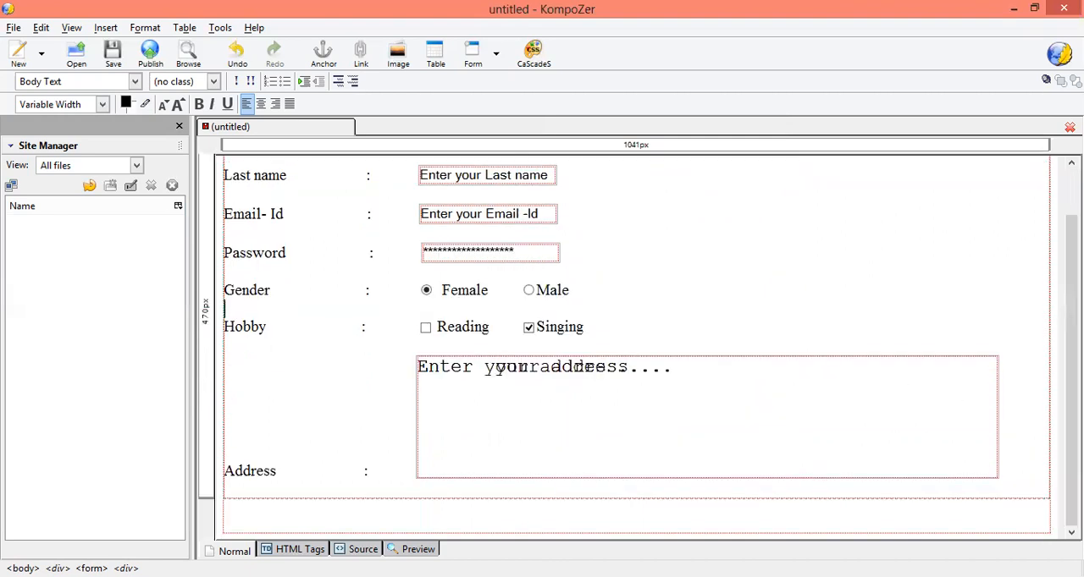
{"action": "left_click", "coordinate": [920, 461]}
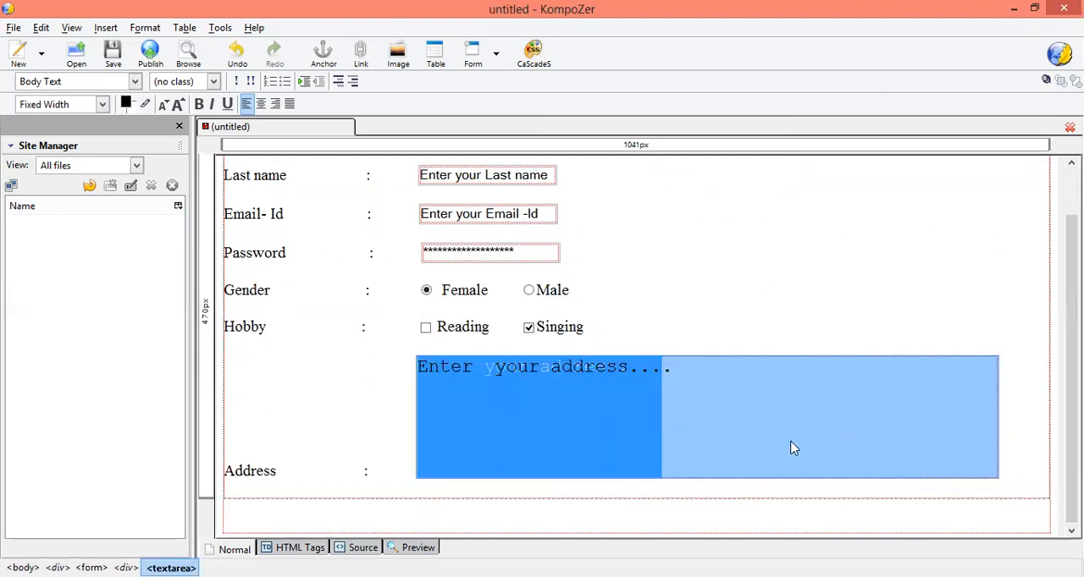
{"action": "double_click", "coordinate": [630, 409]}
{"action": "left_click", "coordinate": [693, 368]}
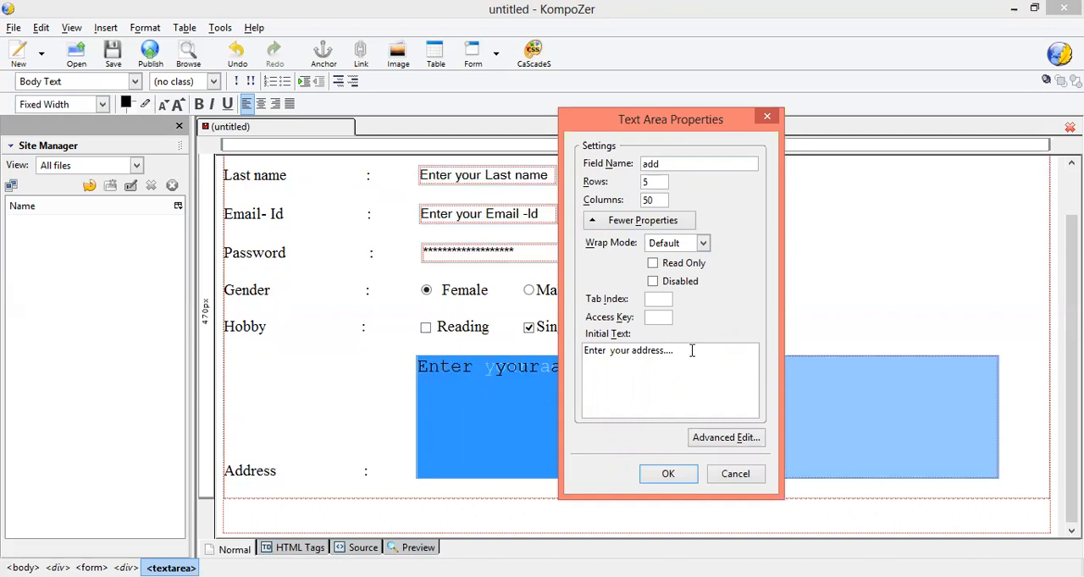
{"action": "key", "text": "BackSpace"}
{"action": "key", "text": "BackSpace"}
{"action": "key", "text": "BackSpace"}
{"action": "key", "text": "BackSpace"}
{"action": "key", "text": "BackSpace"}
{"action": "key", "text": "BackSpace"}
{"action": "key", "text": "BackSpace"}
{"action": "key", "text": "BackSpace"}
{"action": "key", "text": "BackSpace"}
{"action": "key", "text": "BackSpace"}
{"action": "key", "text": "BackSpace"}
{"action": "key", "text": "BackSpace"}
{"action": "key", "text": "BackSpace"}
{"action": "key", "text": "BackSpace"}
{"action": "key", "text": "BackSpace"}
{"action": "key", "text": "BackSpace"}
{"action": "key", "text": "BackSpace"}
{"action": "key", "text": "BackSpace"}
{"action": "key", "text": "BackSpace"}
{"action": "key", "text": "BackSpace"}
{"action": "type", "text": "Enter your Address."}
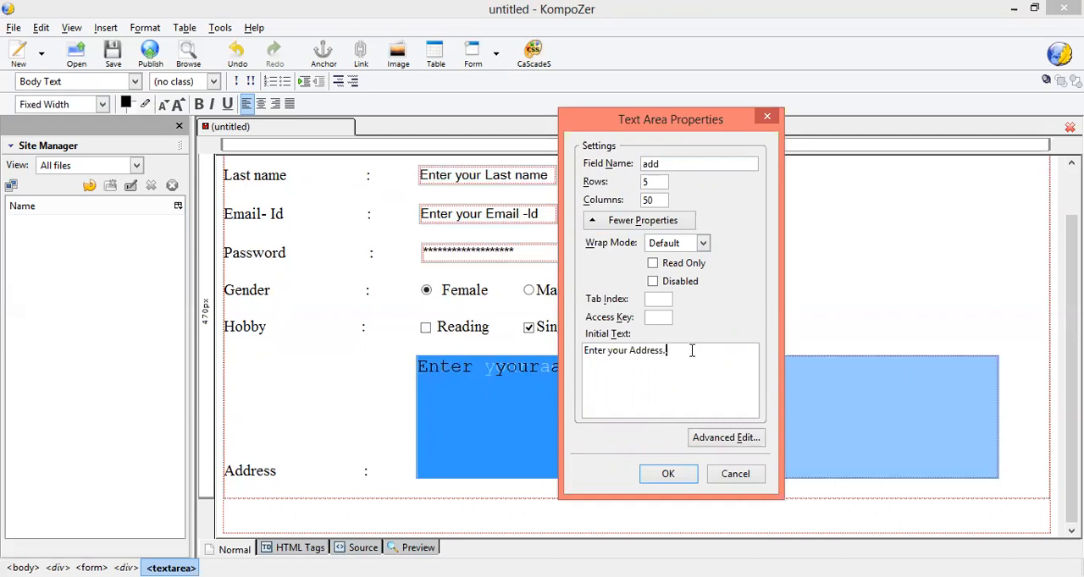
{"action": "left_click", "coordinate": [671, 476]}
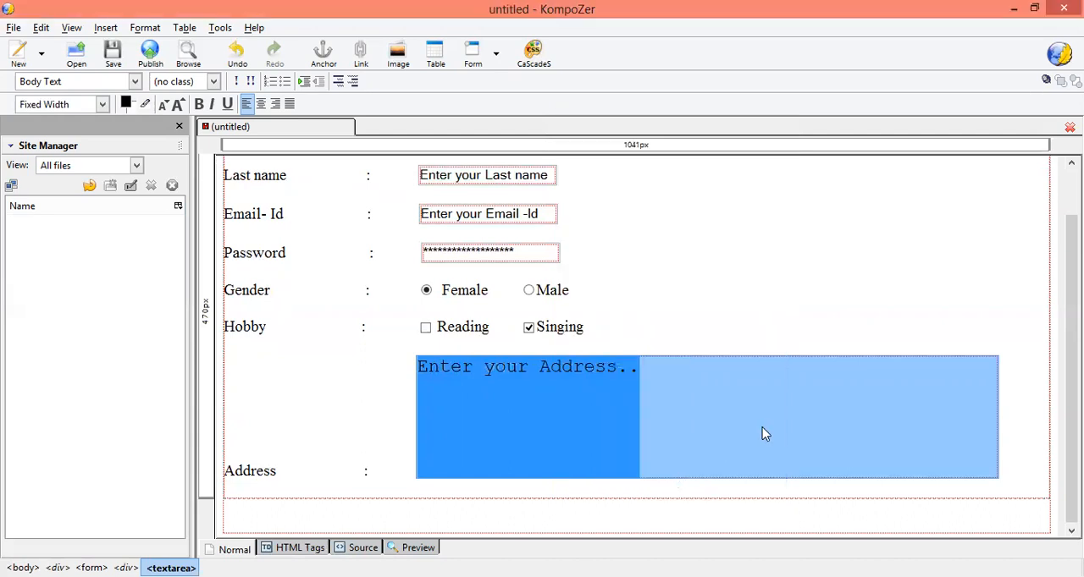
Step: Add line breaks after the Address row and enter the label "City" with a widely spaced colon and a gap
{"action": "left_click", "coordinate": [757, 490]}
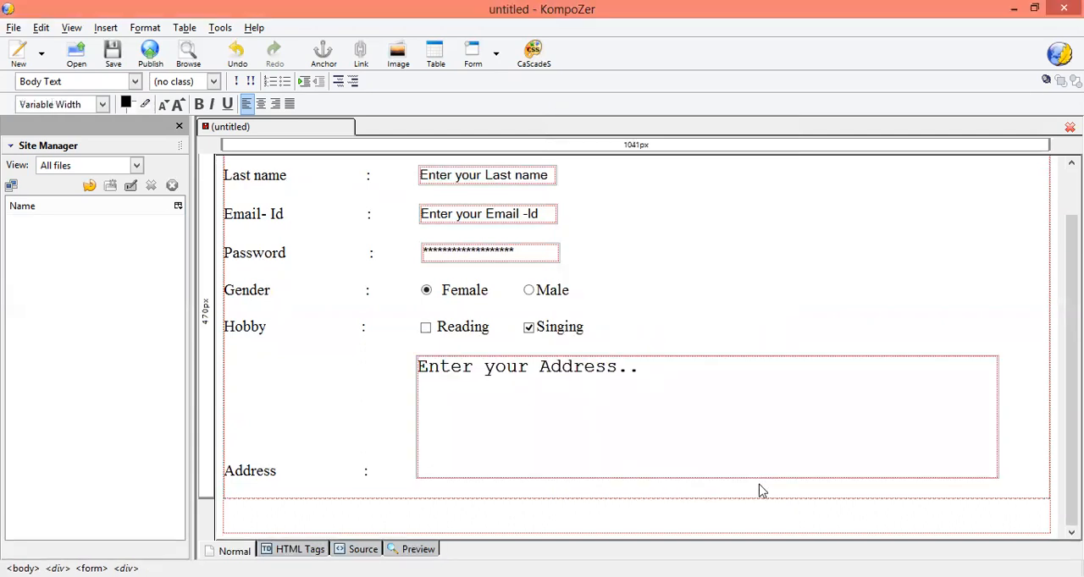
{"action": "key", "text": "Return"}
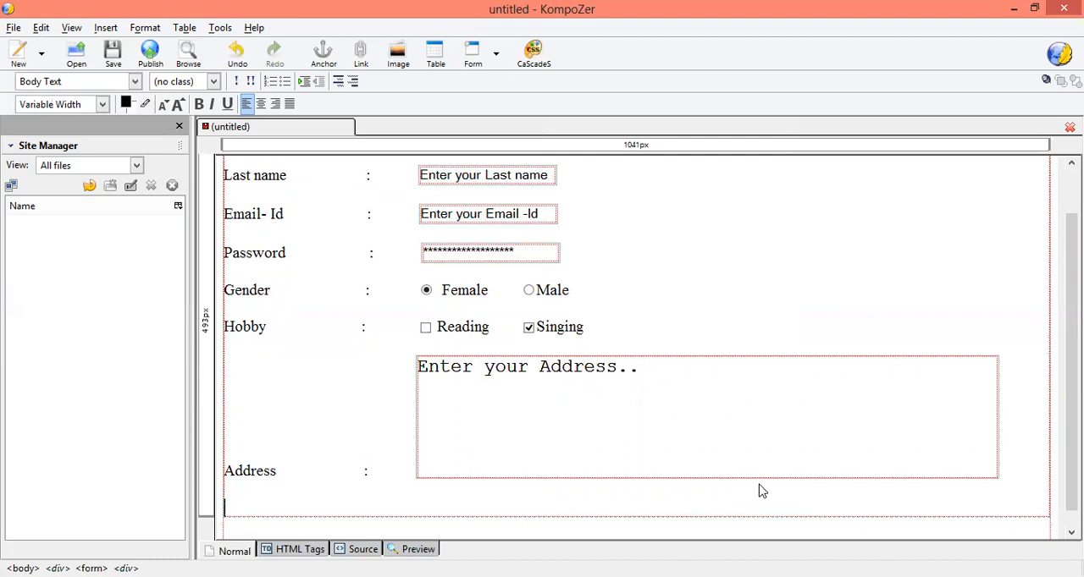
{"action": "type", "text": "Cir"}
{"action": "key", "text": "BackSpace"}
{"action": "type", "text": "ty                            :"}
Step: Start a selection list for the City row and set its list name to "city"
{"action": "left_click", "coordinate": [496, 54]}
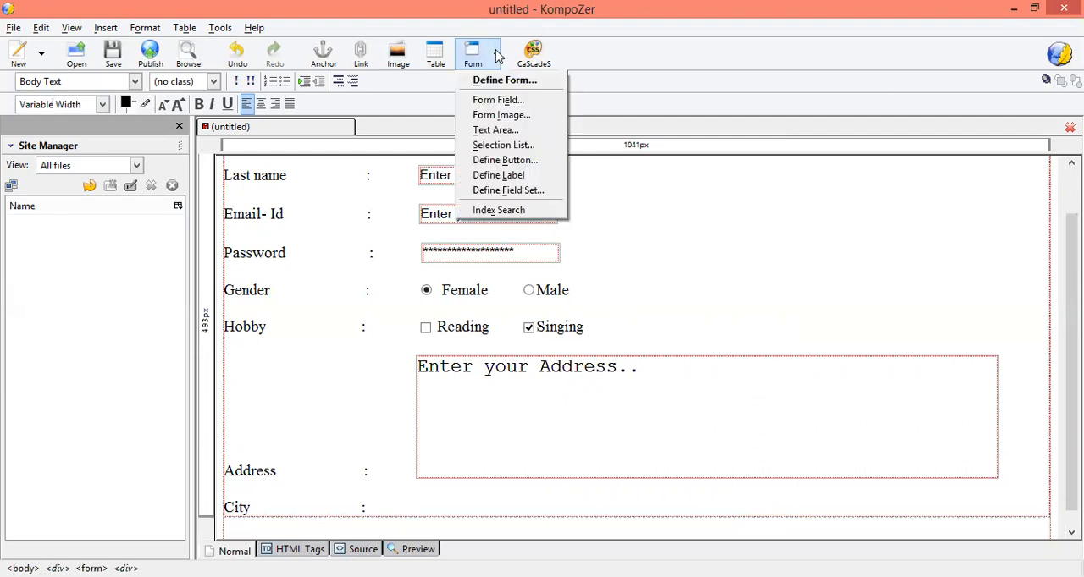
{"action": "left_click", "coordinate": [502, 146]}
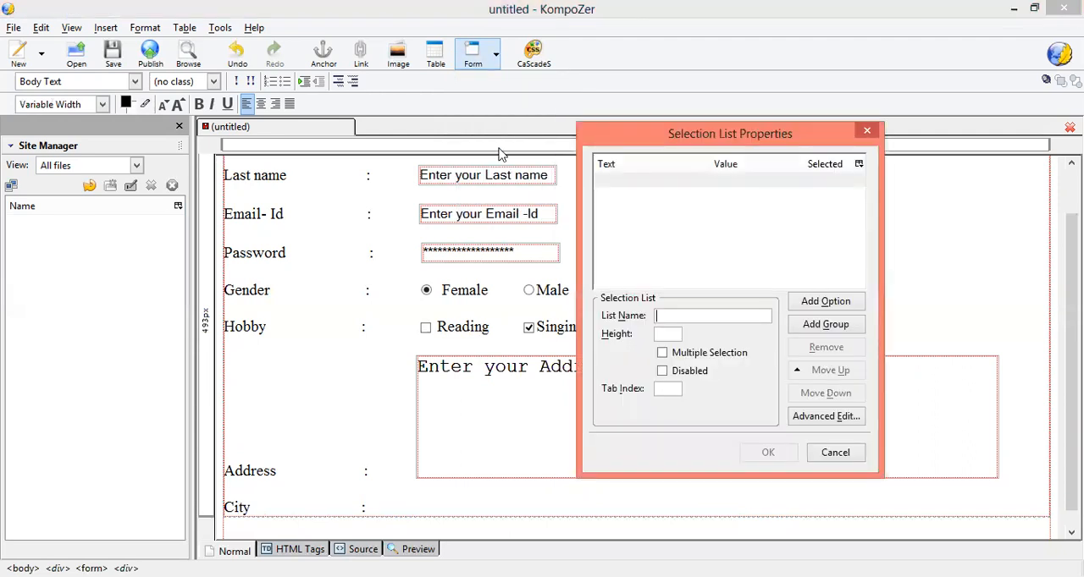
{"action": "left_click", "coordinate": [678, 318]}
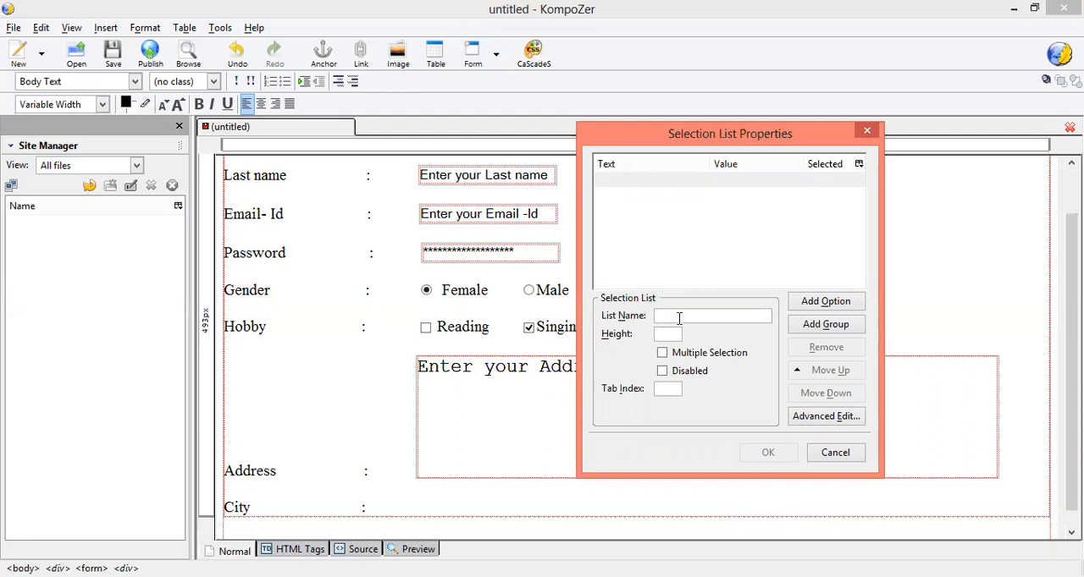
{"action": "type", "text": "Ci"}
{"action": "key", "text": "BackSpace"}
{"action": "type", "text": "city"}
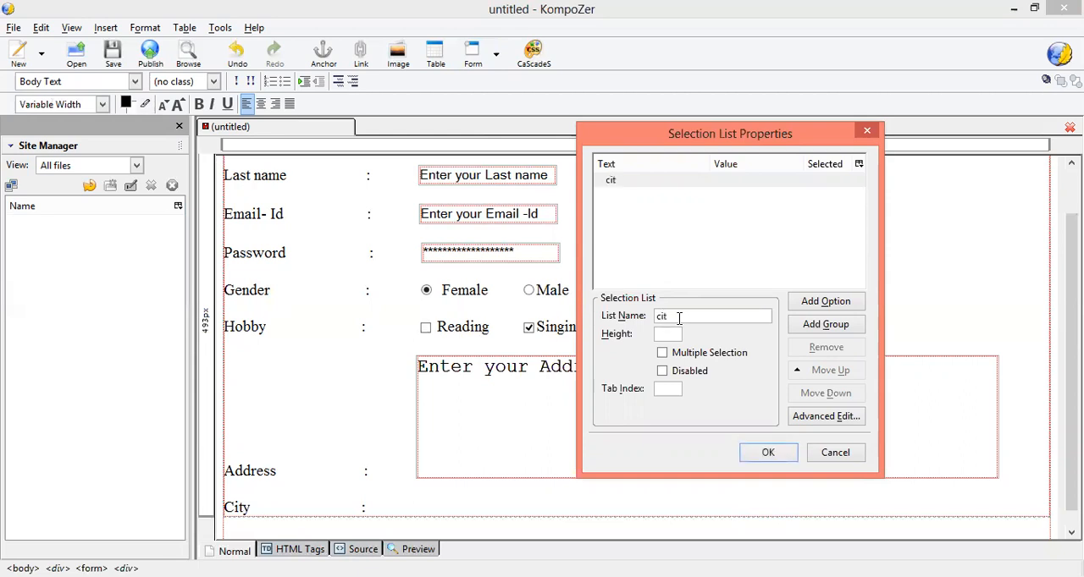
Step: Add the options "Ahmedabad", "Surat" and "Baroda" to the city selection list
{"action": "left_click", "coordinate": [811, 303]}
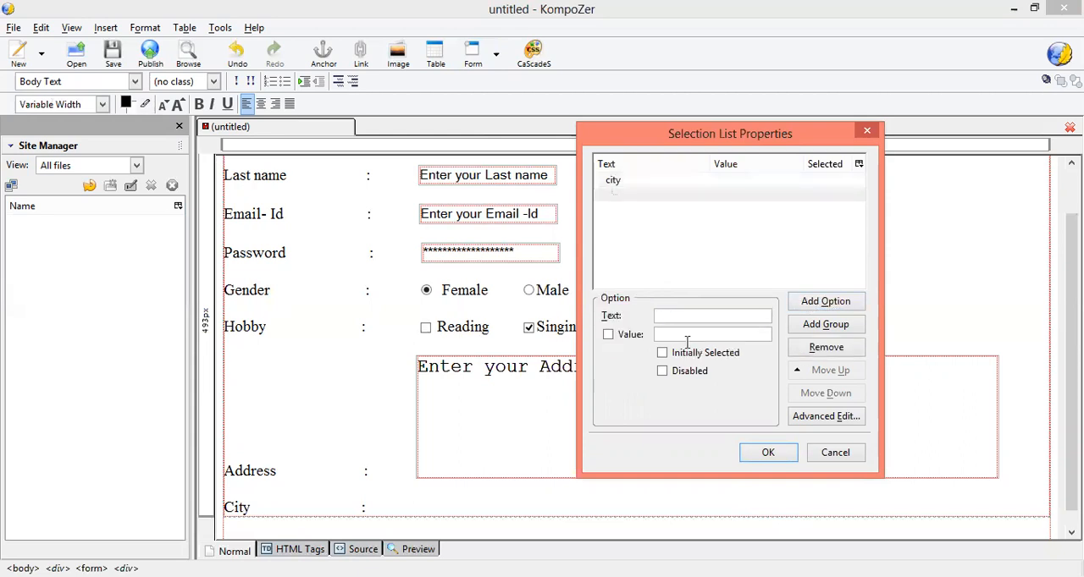
{"action": "type", "text": "Ahmeda"}
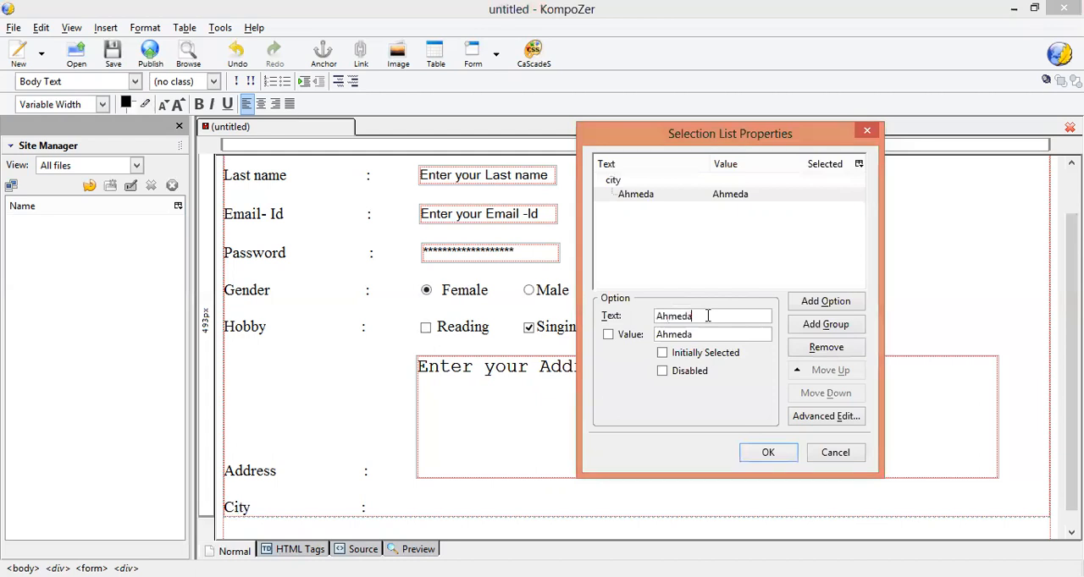
{"action": "type", "text": "bad"}
{"action": "left_click", "coordinate": [807, 304]}
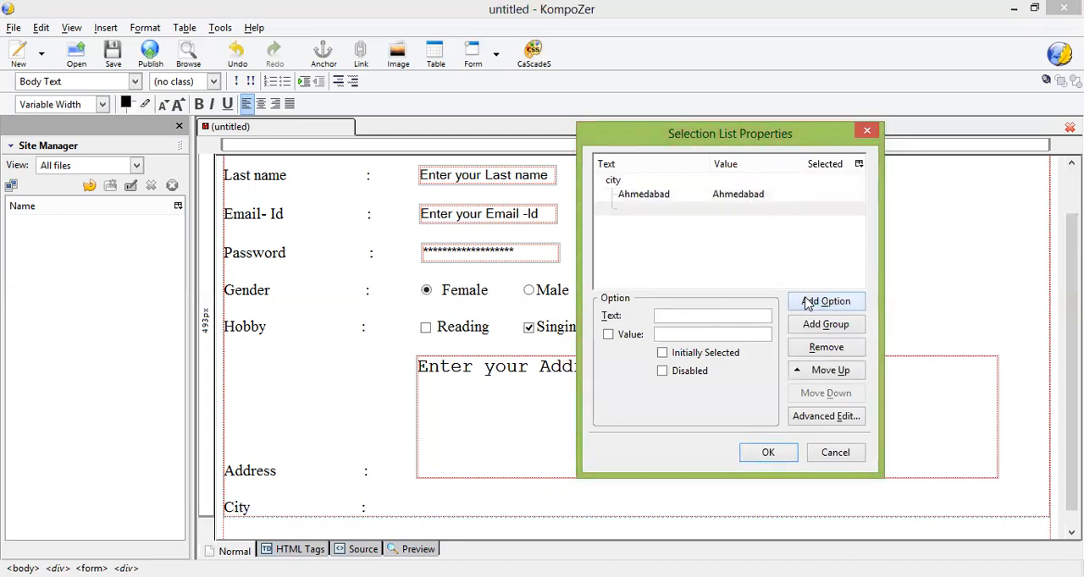
{"action": "type", "text": "Surat"}
{"action": "left_click", "coordinate": [807, 305]}
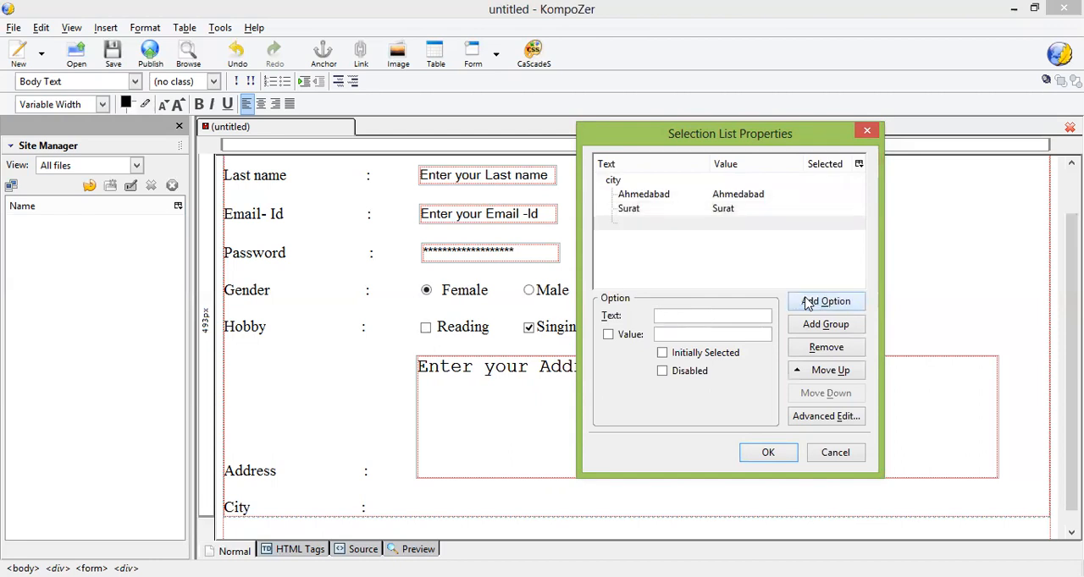
{"action": "type", "text": "Baroda"}
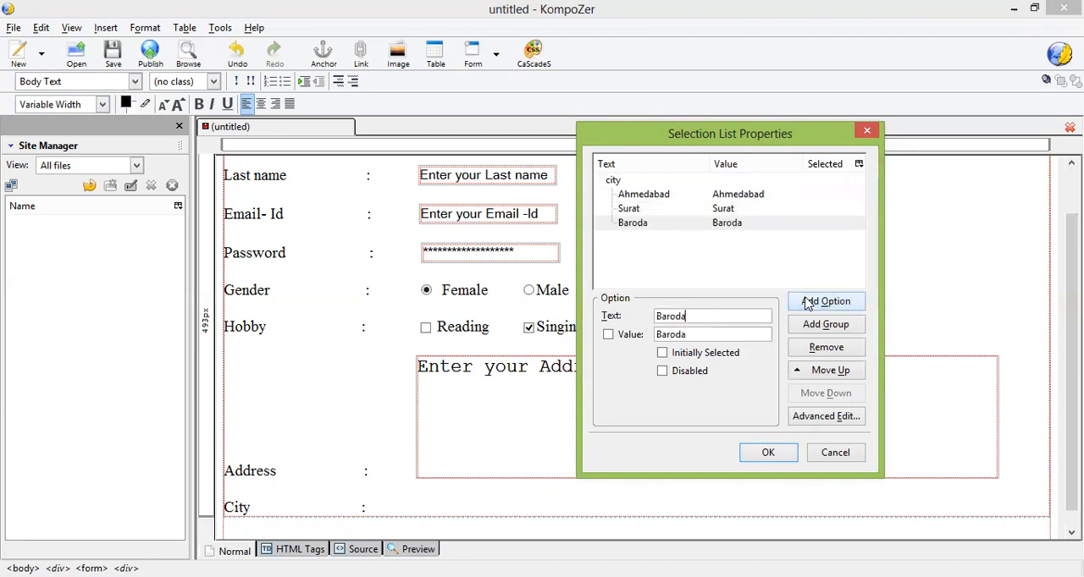
Step: Make Ahmedabad the initially selected option and insert the selection list after the City colon
{"action": "left_click", "coordinate": [749, 195]}
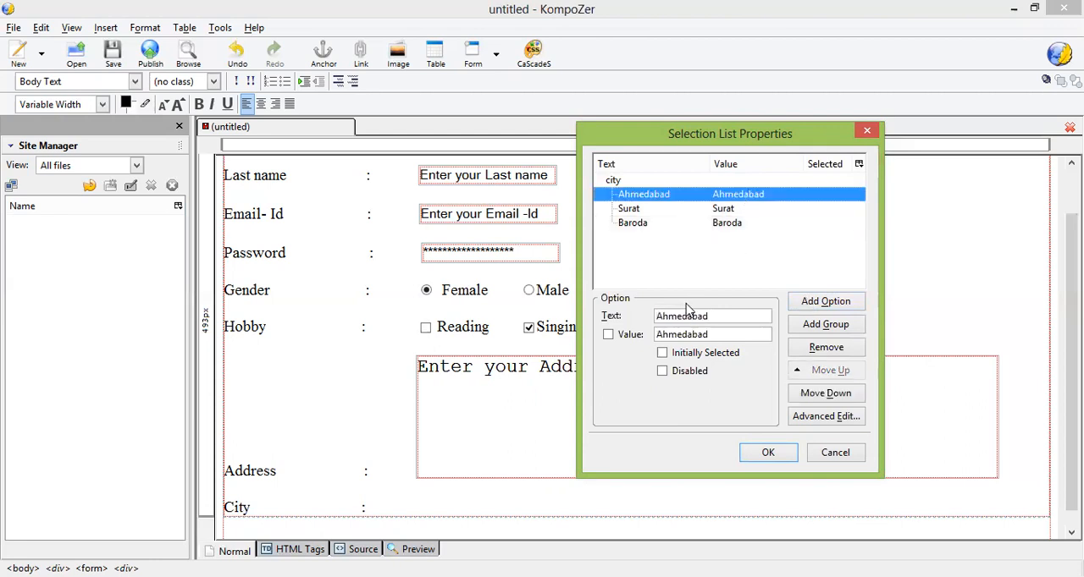
{"action": "left_click", "coordinate": [663, 353]}
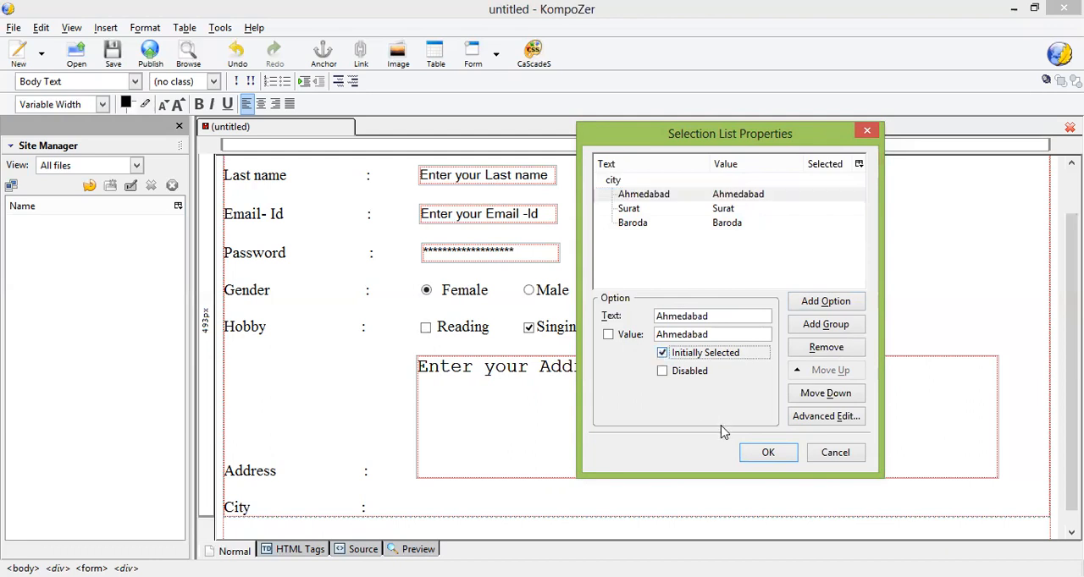
{"action": "left_click", "coordinate": [761, 455]}
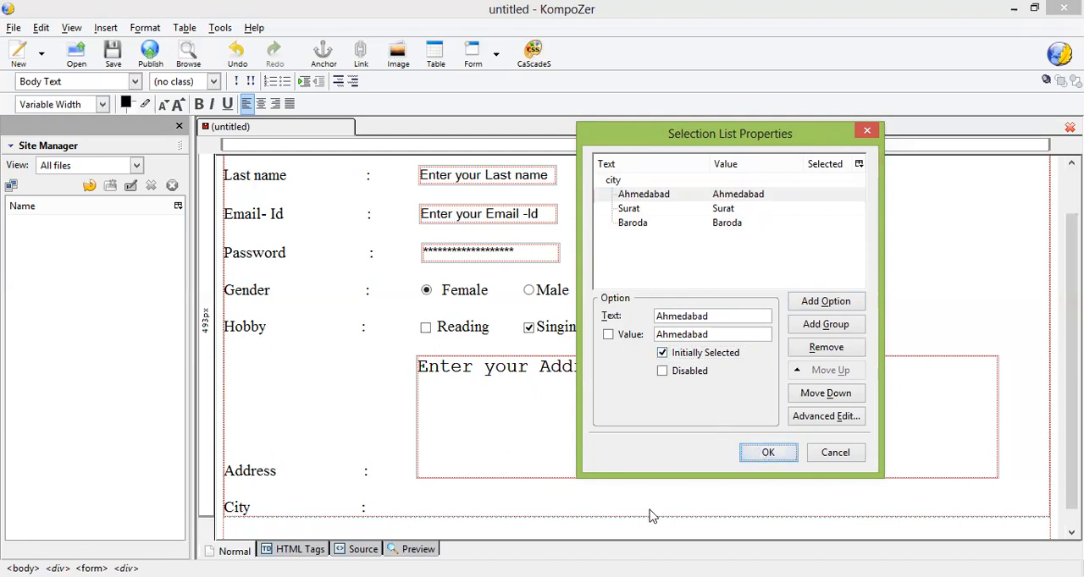
Step: Add line breaks after the City row and enter the label "Image" with a widely spaced colon and a gap
{"action": "key", "text": "Return"}
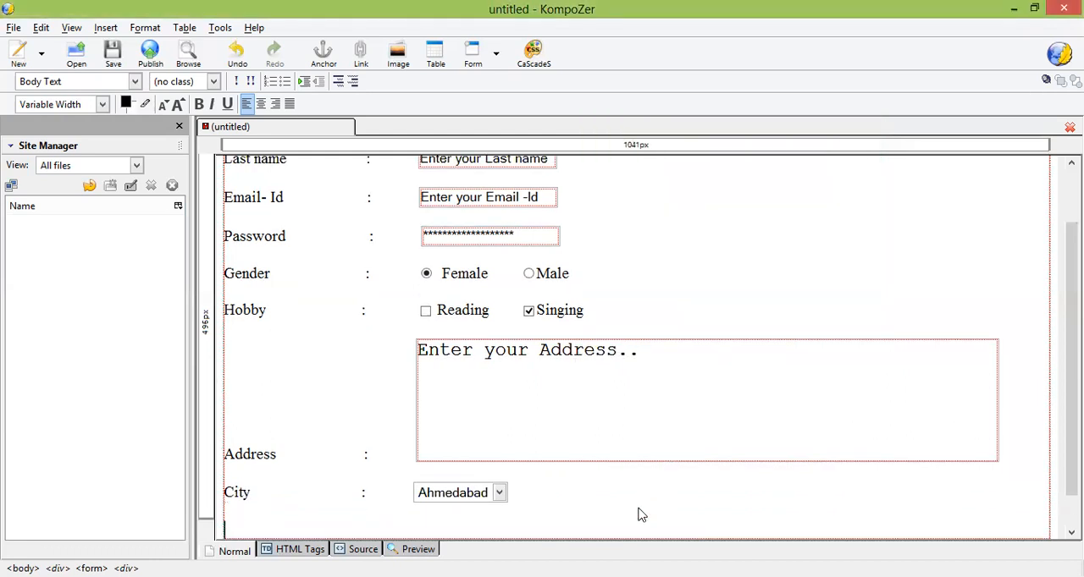
{"action": "type", "text": "Image"}
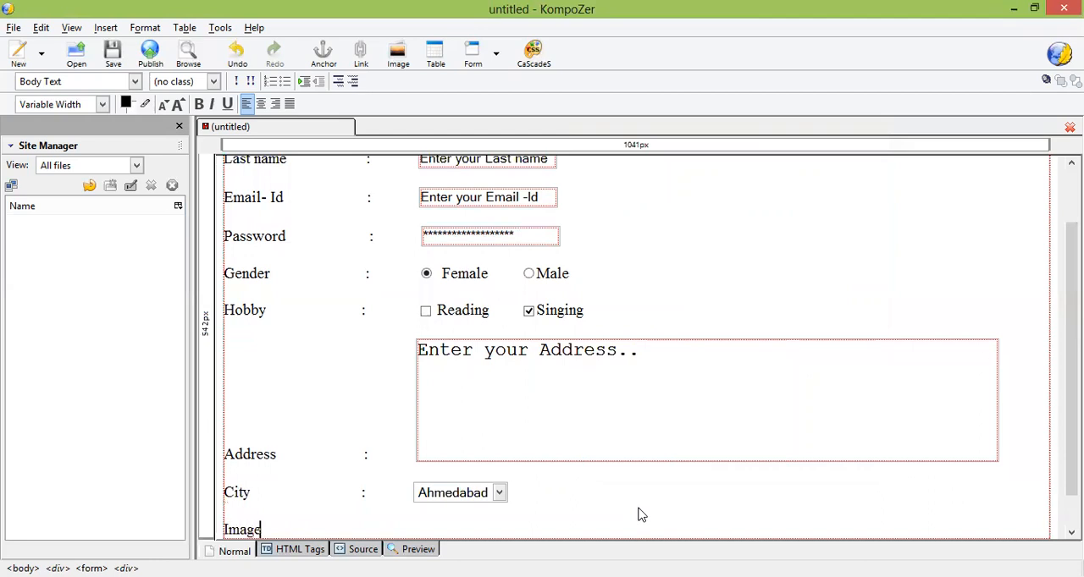
{"action": "key", "text": "Tab"}
{"action": "key", "text": "Tab"}
{"action": "key", "text": "Tab"}
{"action": "key", "text": "Tab"}
{"action": "key", "text": "Tab"}
{"action": "key", "text": "Tab"}
{"action": "key", "text": "BackSpace"}
{"action": "type", "text": ":"}
{"action": "key", "text": "Tab"}
Step: Insert a File form field with the field name "img" after the Image colon
{"action": "left_click", "coordinate": [497, 54]}
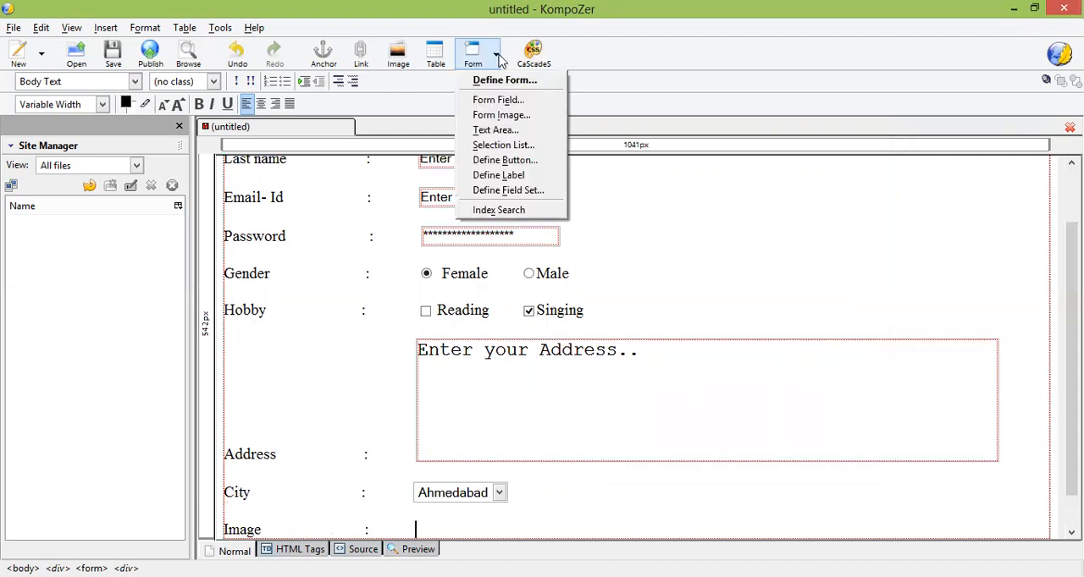
{"action": "left_click", "coordinate": [504, 100]}
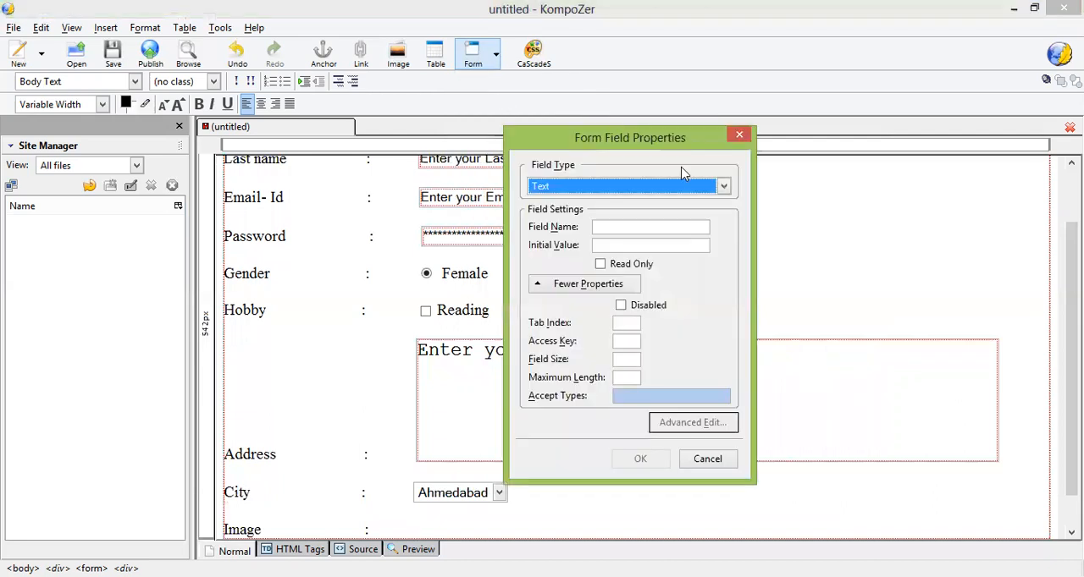
{"action": "left_click", "coordinate": [721, 186]}
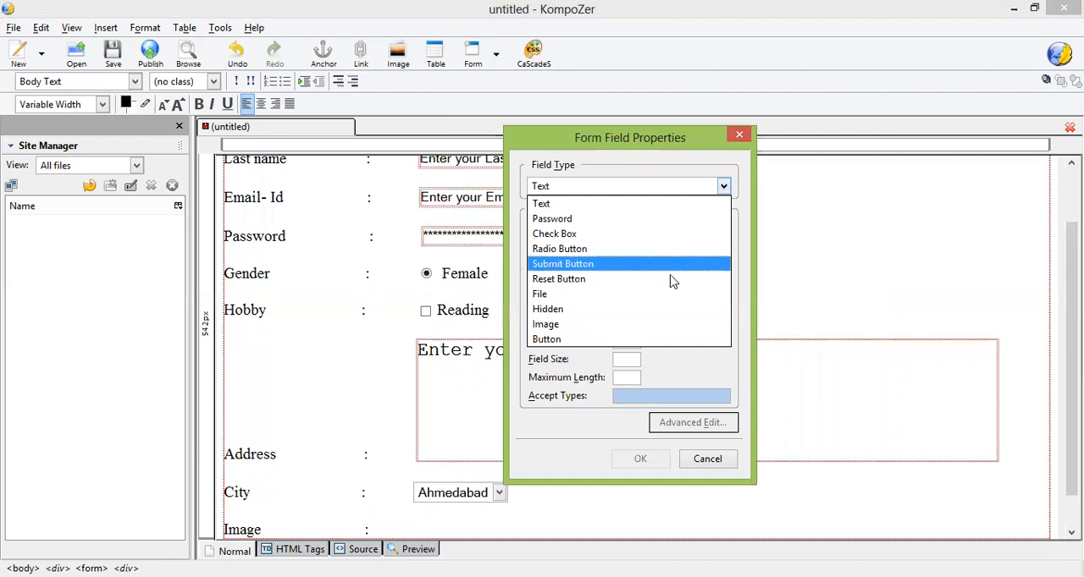
{"action": "left_click", "coordinate": [665, 307]}
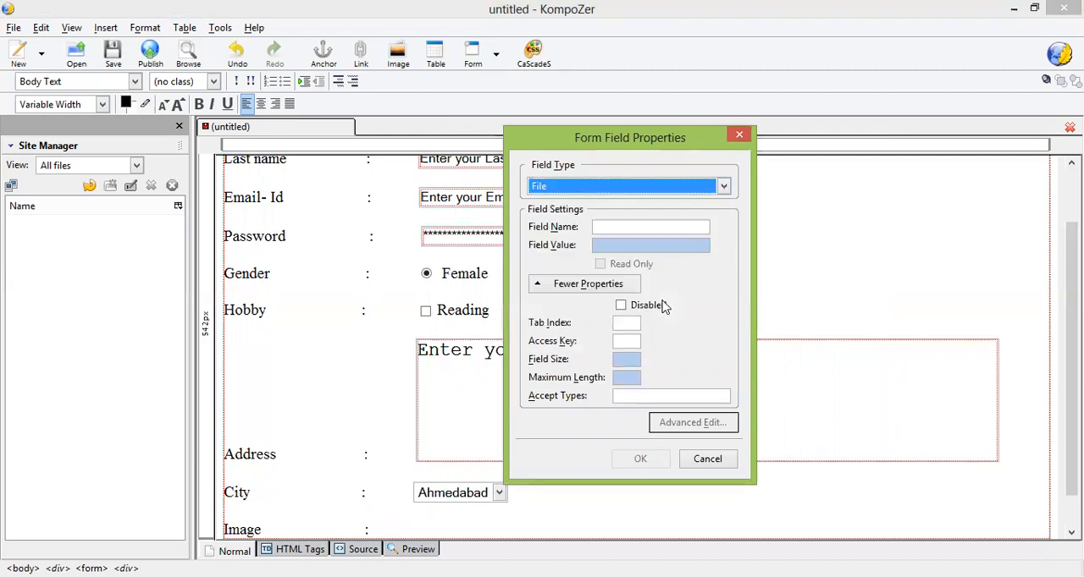
{"action": "left_click", "coordinate": [653, 229]}
{"action": "type", "text": "img"}
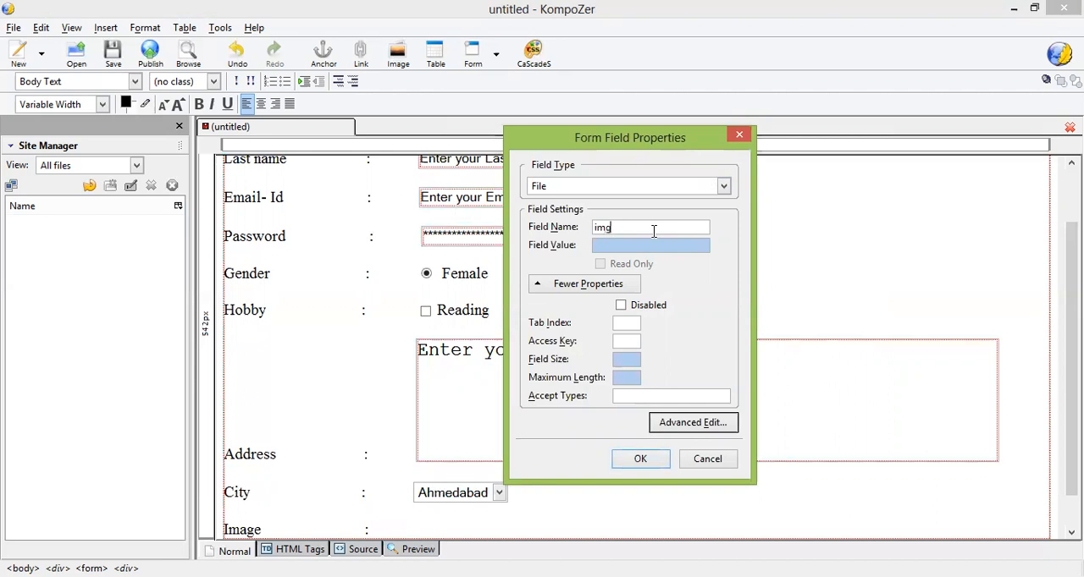
{"action": "key", "text": "Return"}
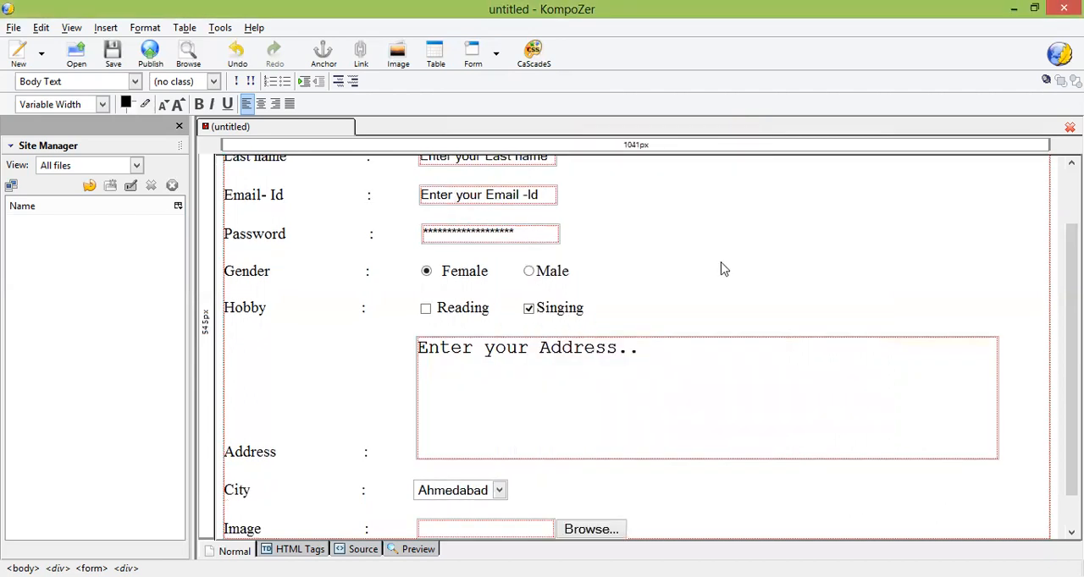
Step: Add two line breaks after the Image row and indent the new line to just before the input field column
{"action": "scroll", "coordinate": [1048, 349], "scroll_direction": "down", "scroll_amount": 1}
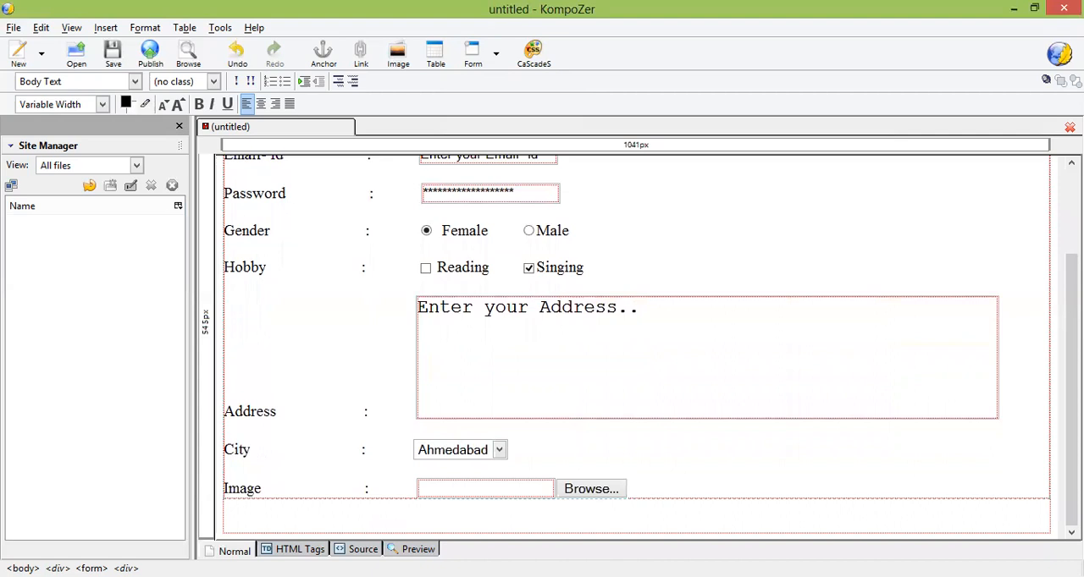
{"action": "key", "text": "Return"}
{"action": "key", "text": "Return"}
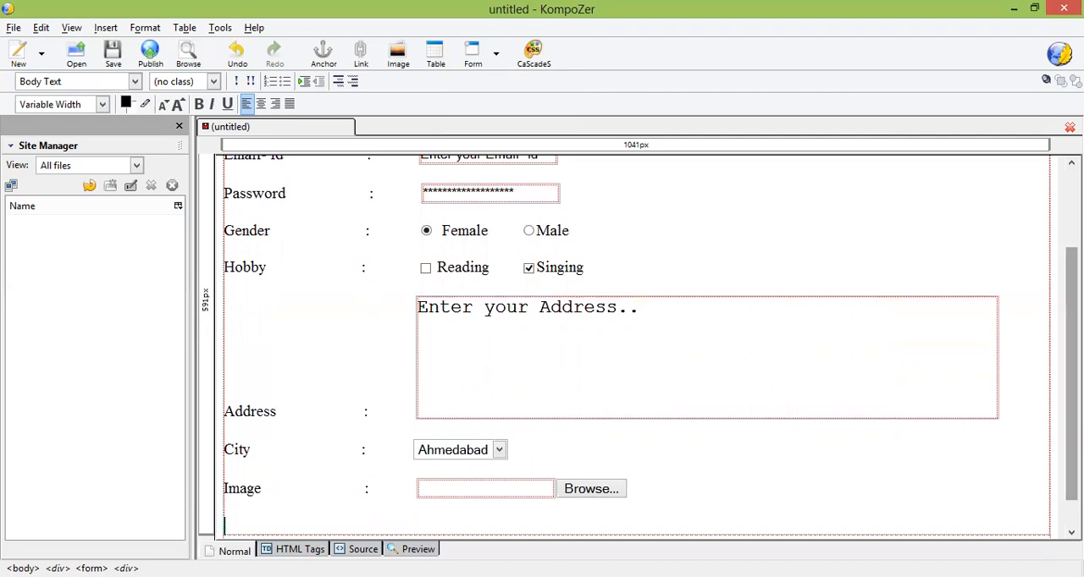
{"action": "scroll", "coordinate": [635, 347], "scroll_direction": "up", "scroll_amount": 3}
{"action": "scroll", "coordinate": [636, 348], "scroll_direction": "down", "scroll_amount": 3}
{"action": "left_click_drag", "start_coordinate": [1072, 364], "coordinate": [1071, 400]}
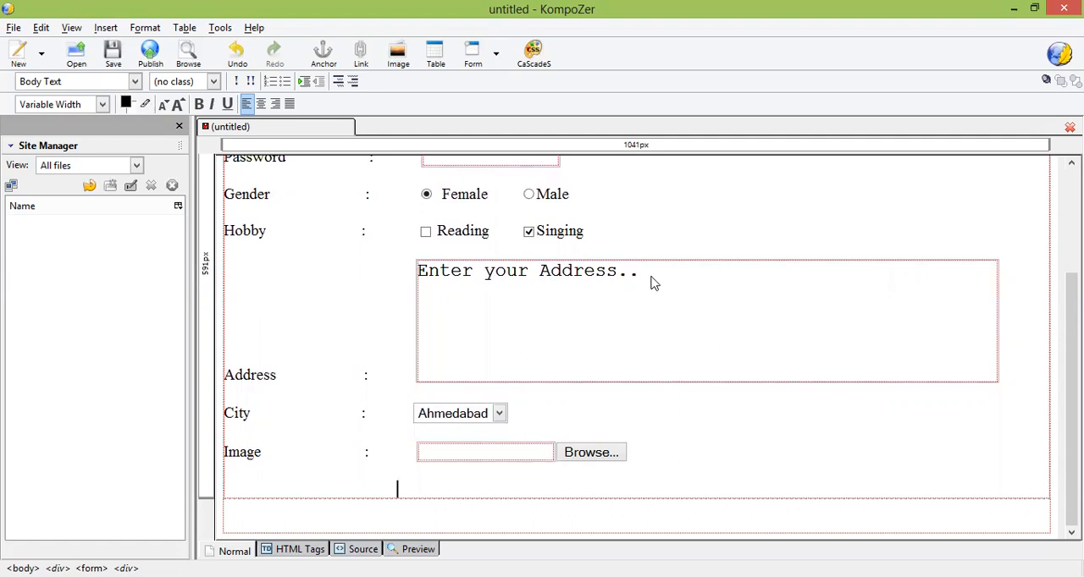
Step: Insert a submit button with the field name and value "Submit" below the Image row, followed by a wide gap
{"action": "left_click", "coordinate": [496, 57]}
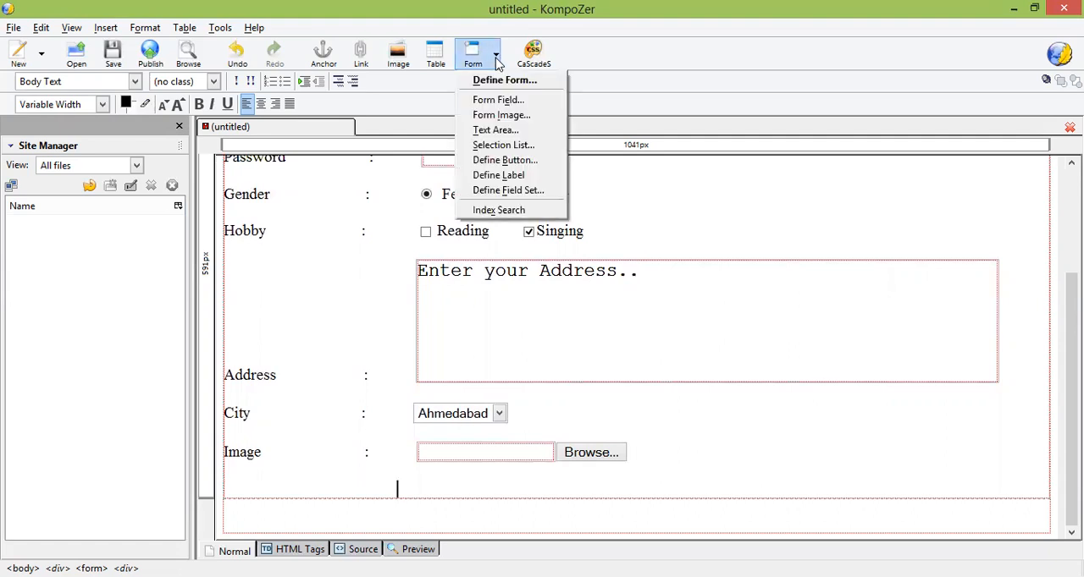
{"action": "left_click", "coordinate": [504, 102]}
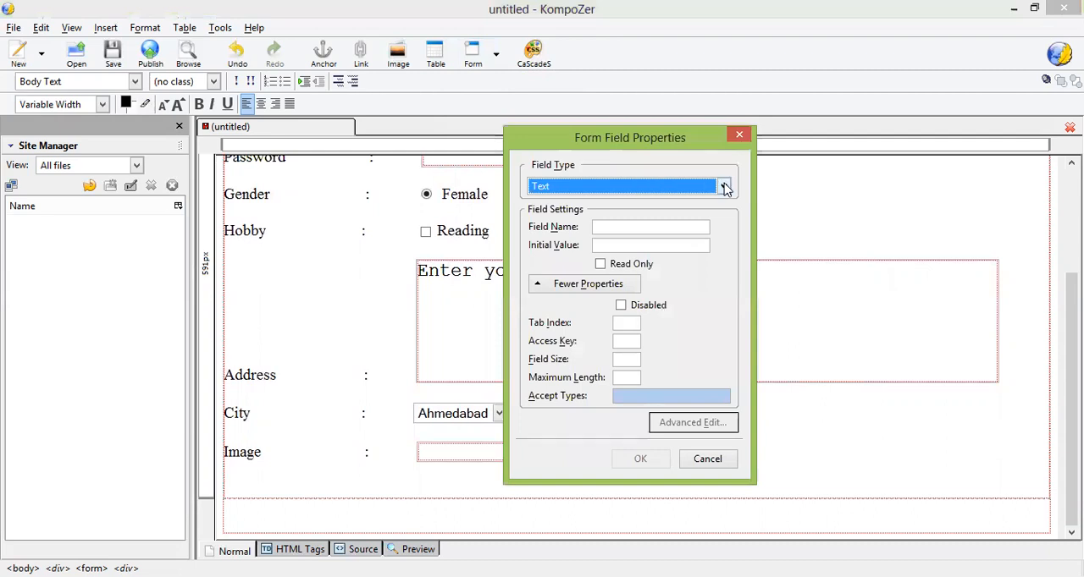
{"action": "left_click", "coordinate": [724, 187]}
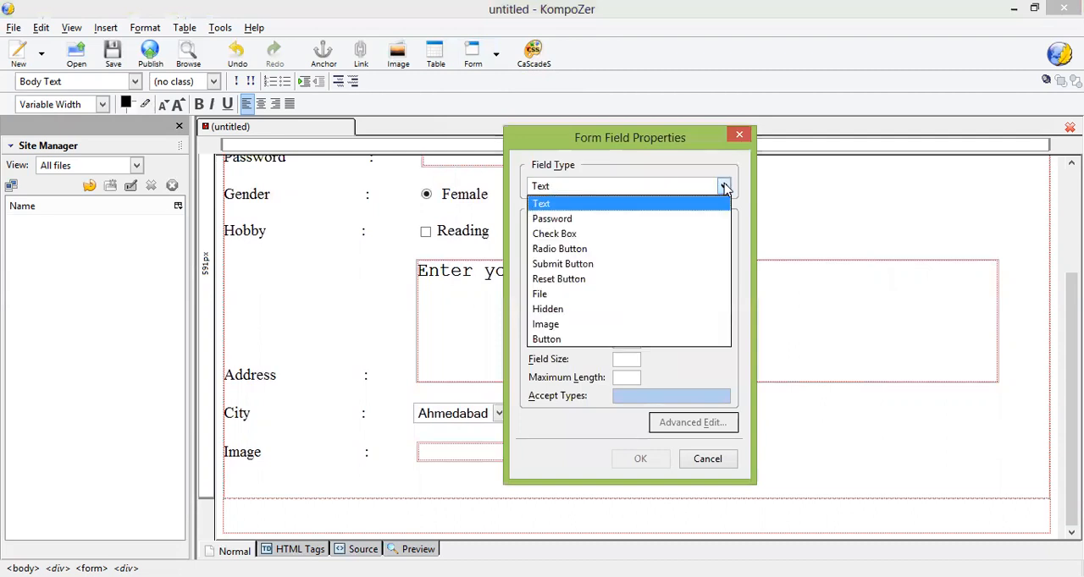
{"action": "left_click", "coordinate": [670, 265]}
{"action": "left_click", "coordinate": [625, 230]}
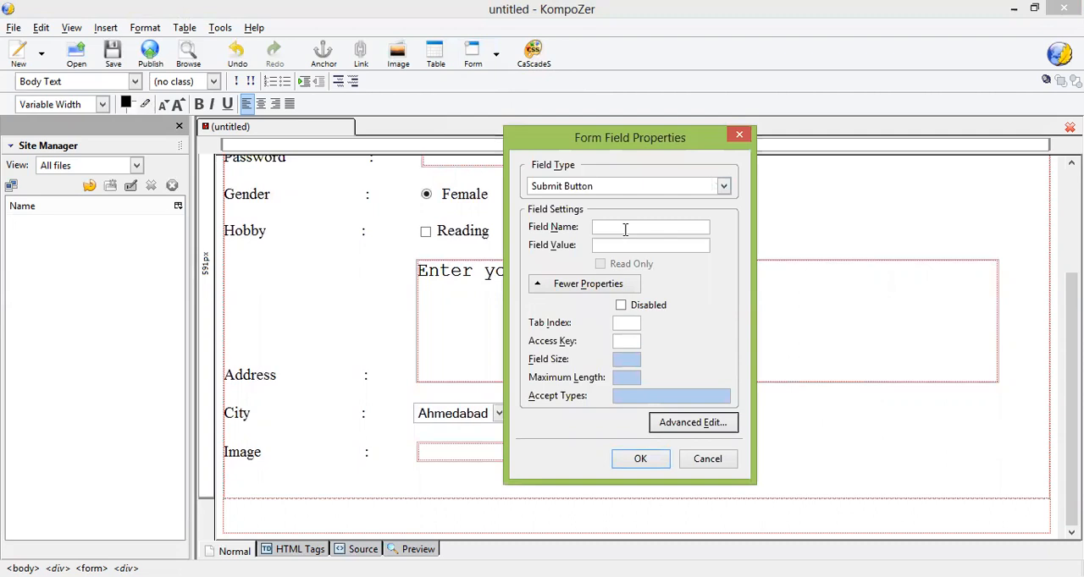
{"action": "type", "text": "Subm"}
{"action": "type", "text": "Submit"}
{"action": "left_click", "coordinate": [647, 463]}
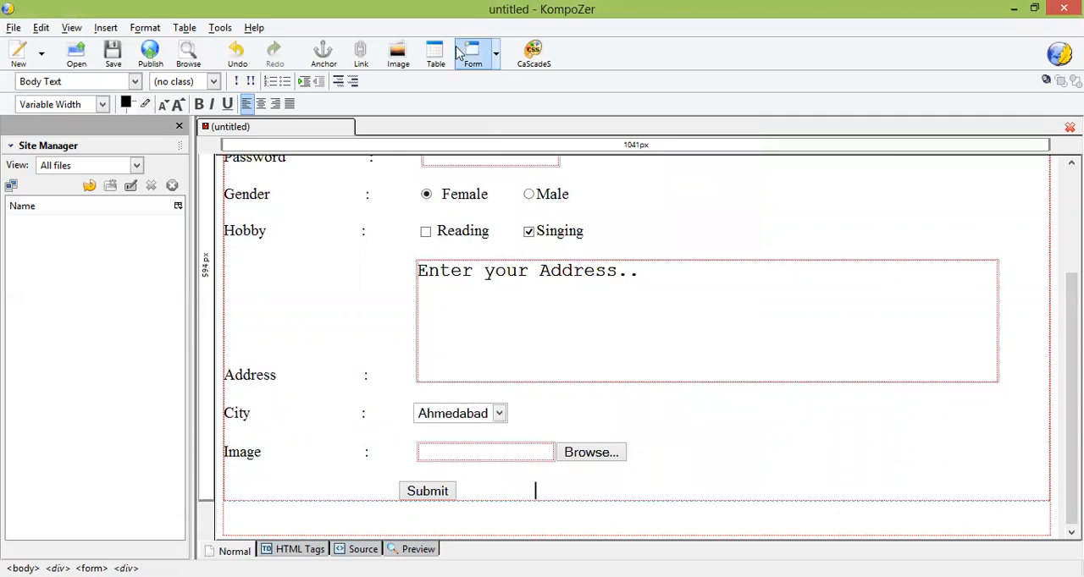
Step: Insert a reset button with the field name and value "Reset" on the same line as the Submit button
{"action": "left_click", "coordinate": [497, 61]}
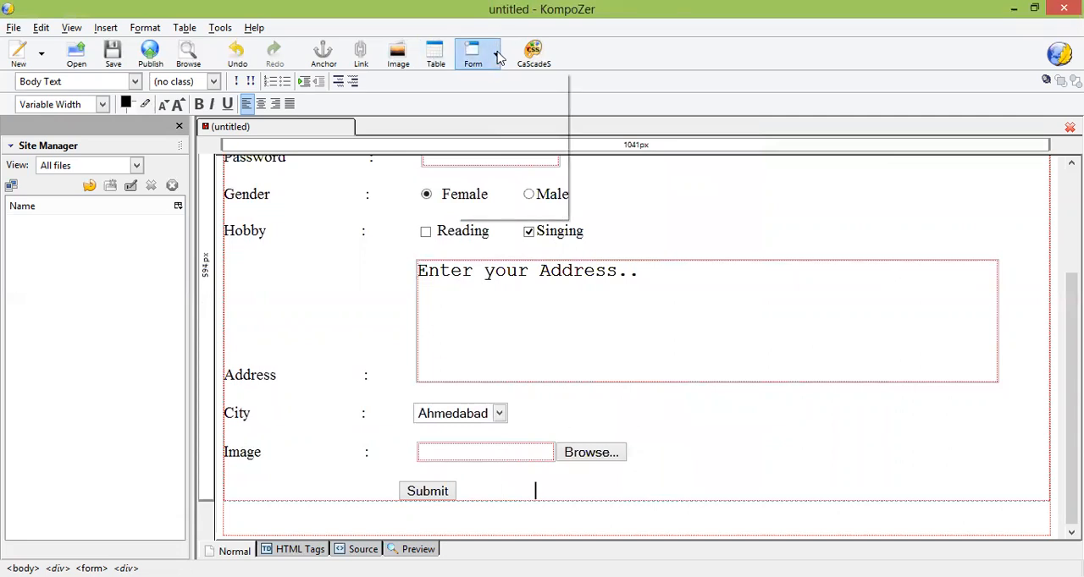
{"action": "left_click", "coordinate": [485, 101]}
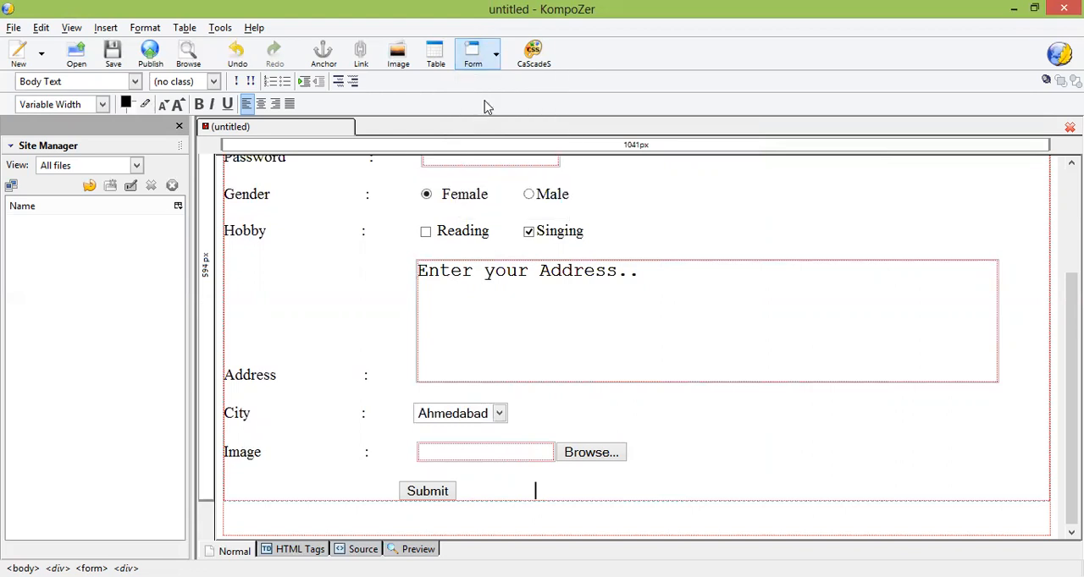
{"action": "left_click", "coordinate": [591, 186]}
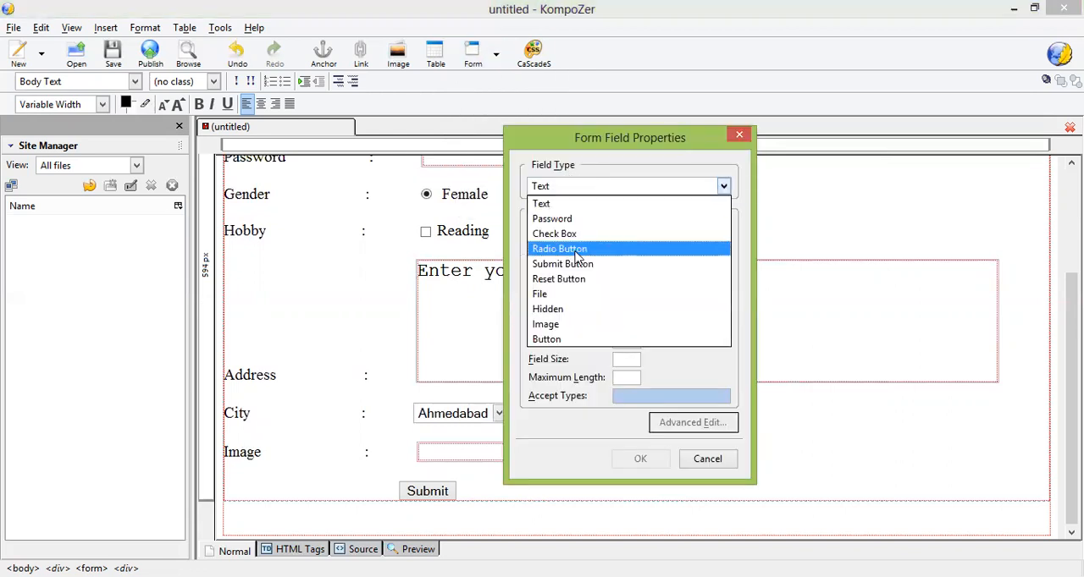
{"action": "left_click", "coordinate": [573, 281]}
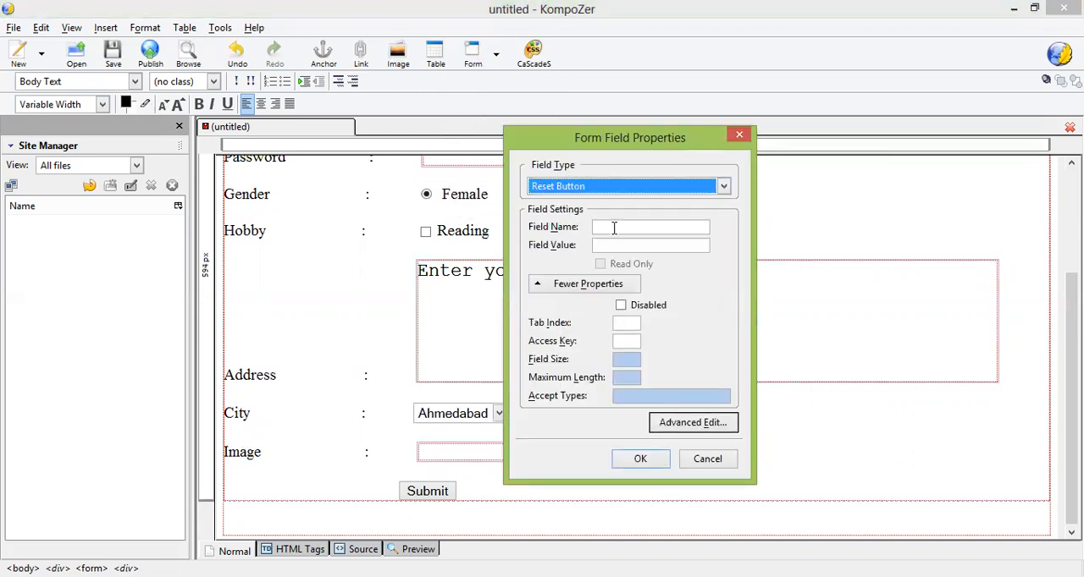
{"action": "left_click", "coordinate": [614, 228]}
{"action": "type", "text": "Res"}
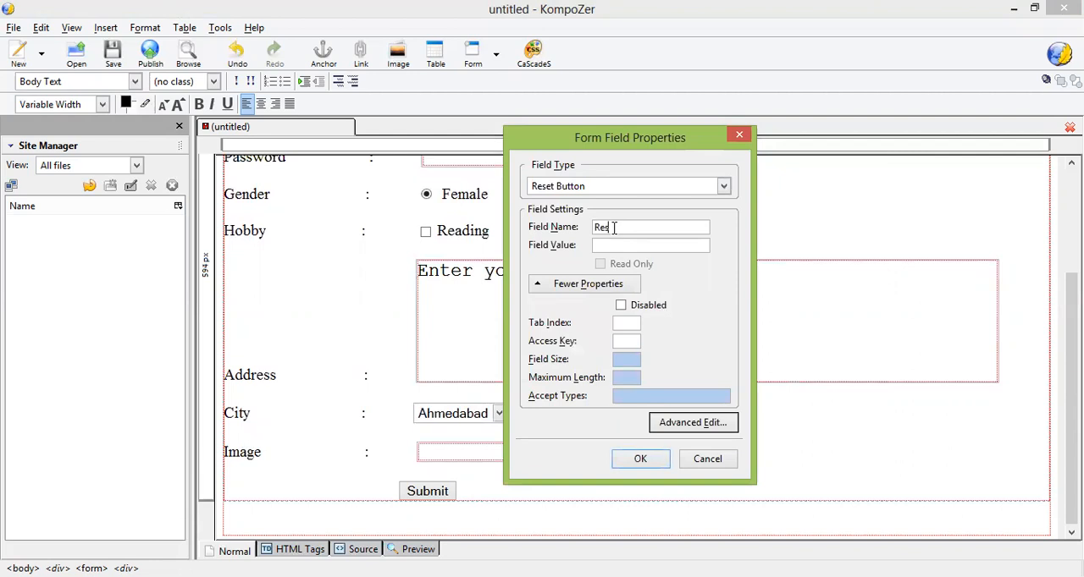
{"action": "type", "text": "etReset"}
{"action": "left_click", "coordinate": [639, 466]}
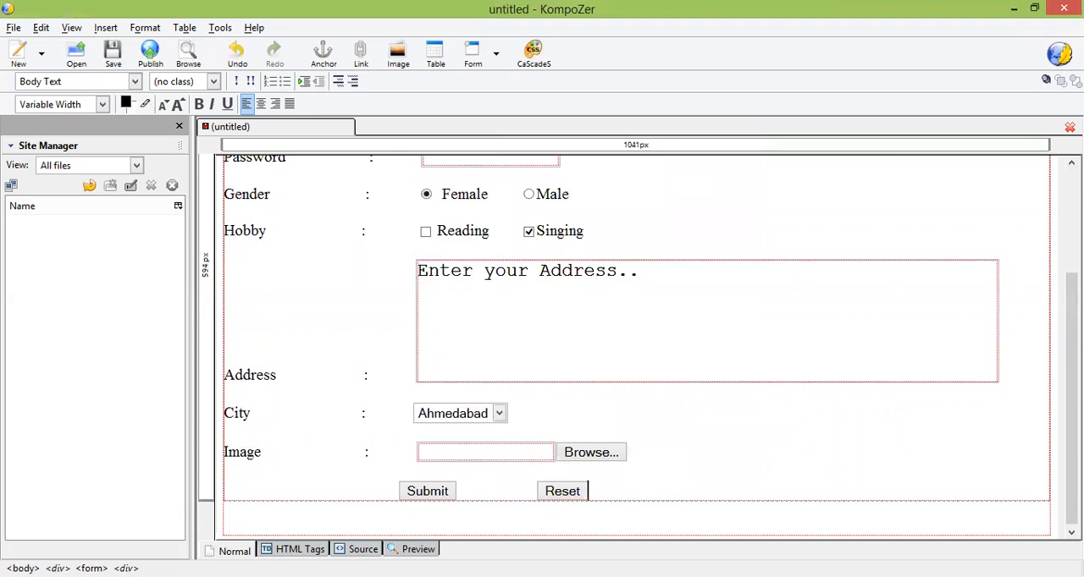
Step: Enable custom page colors and set the page background to cyan #33FFFF
{"action": "scroll", "coordinate": [1072, 381], "scroll_direction": "up", "scroll_amount": 3}
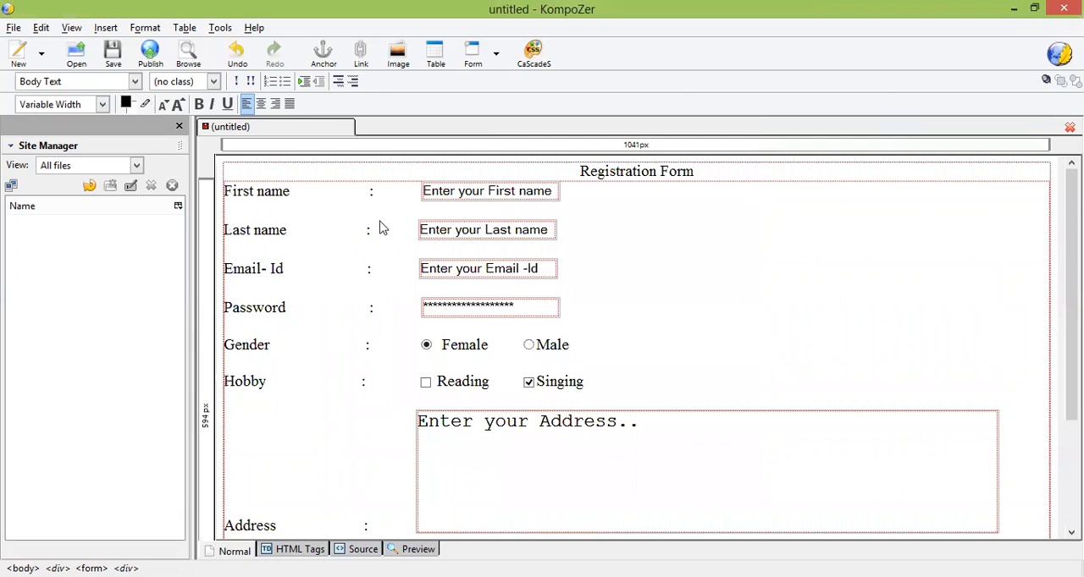
{"action": "left_click", "coordinate": [140, 32]}
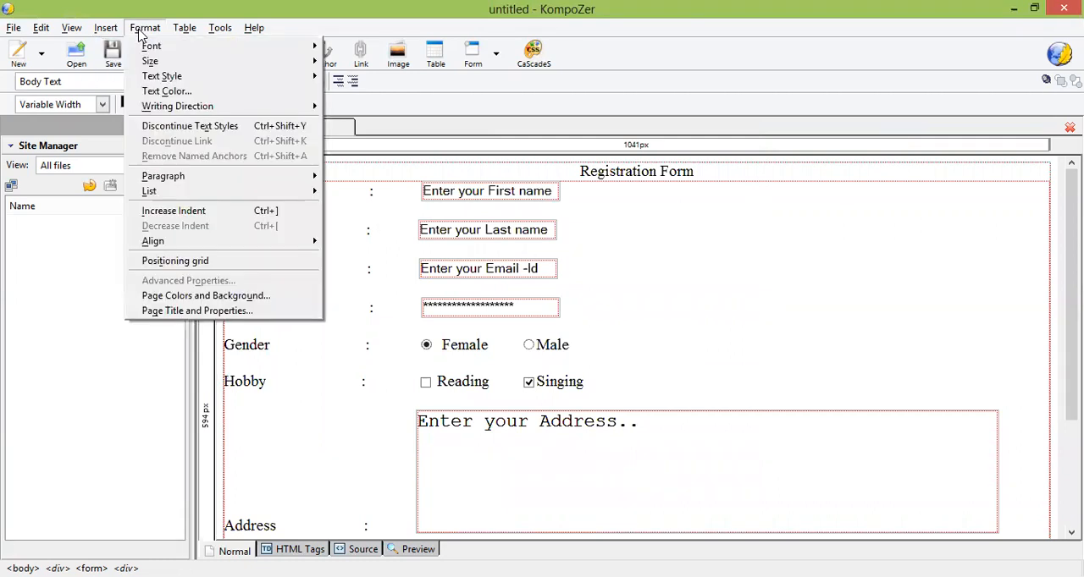
{"action": "left_click", "coordinate": [173, 296]}
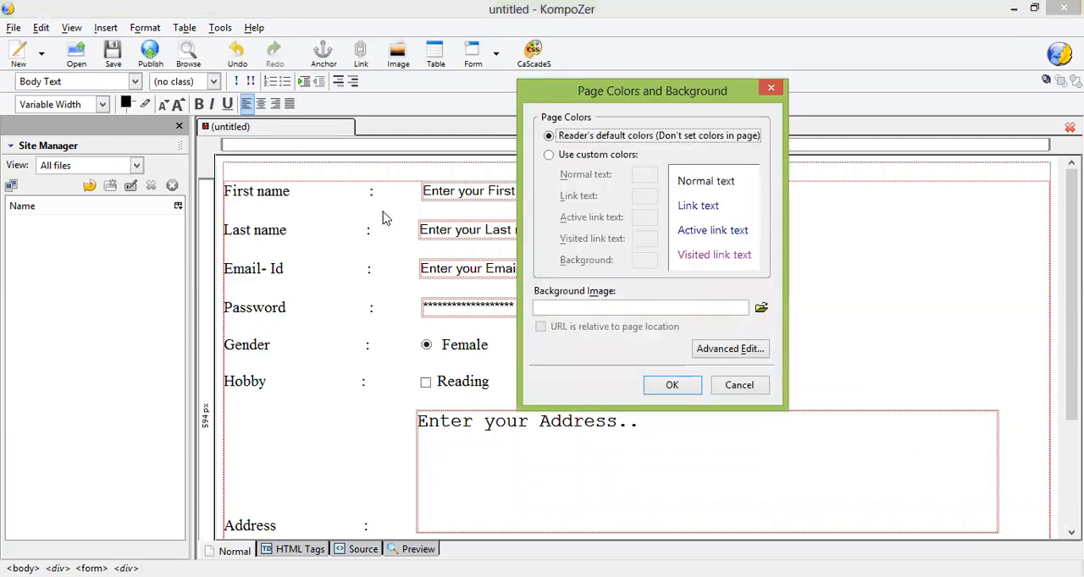
{"action": "left_click", "coordinate": [613, 158]}
{"action": "left_click", "coordinate": [641, 265]}
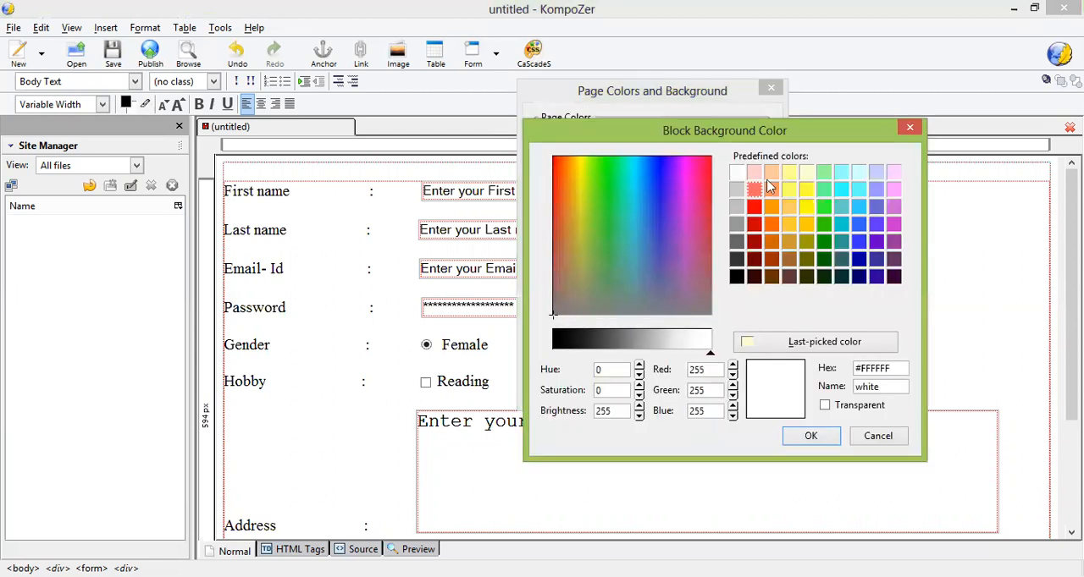
{"action": "left_click", "coordinate": [756, 174]}
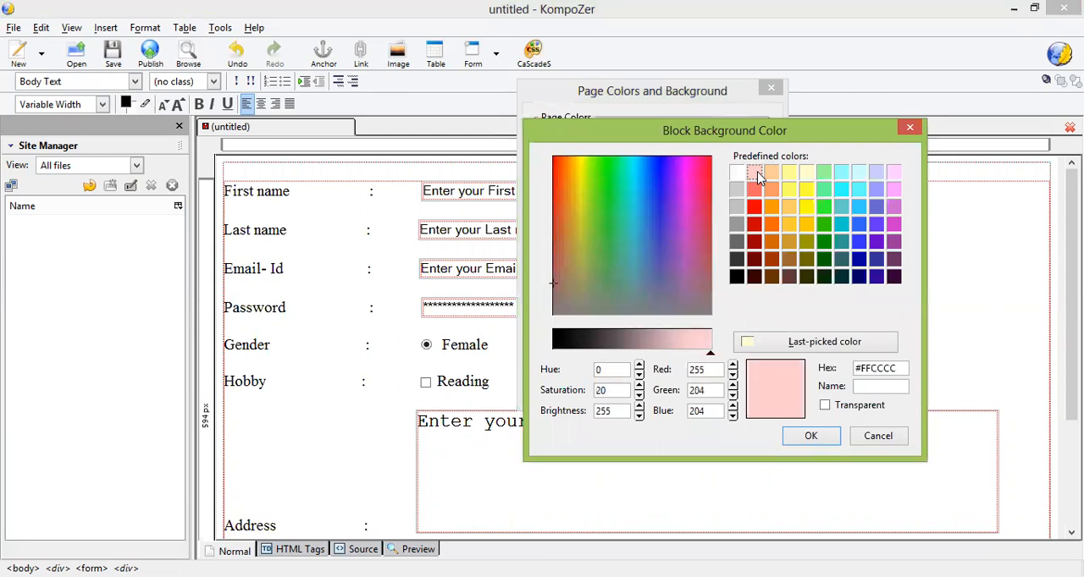
{"action": "left_click", "coordinate": [841, 193]}
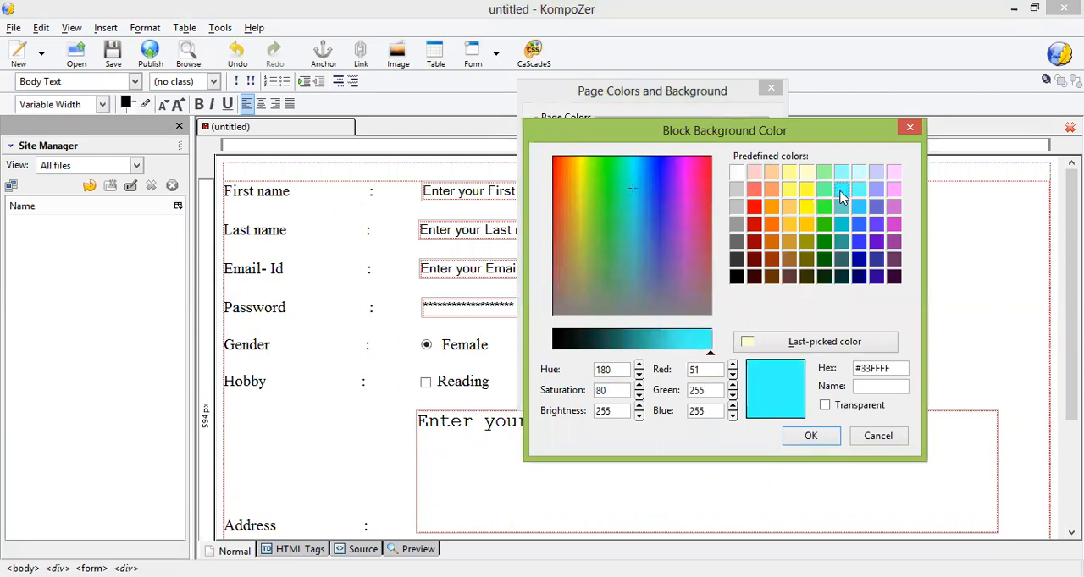
{"action": "left_click", "coordinate": [809, 437]}
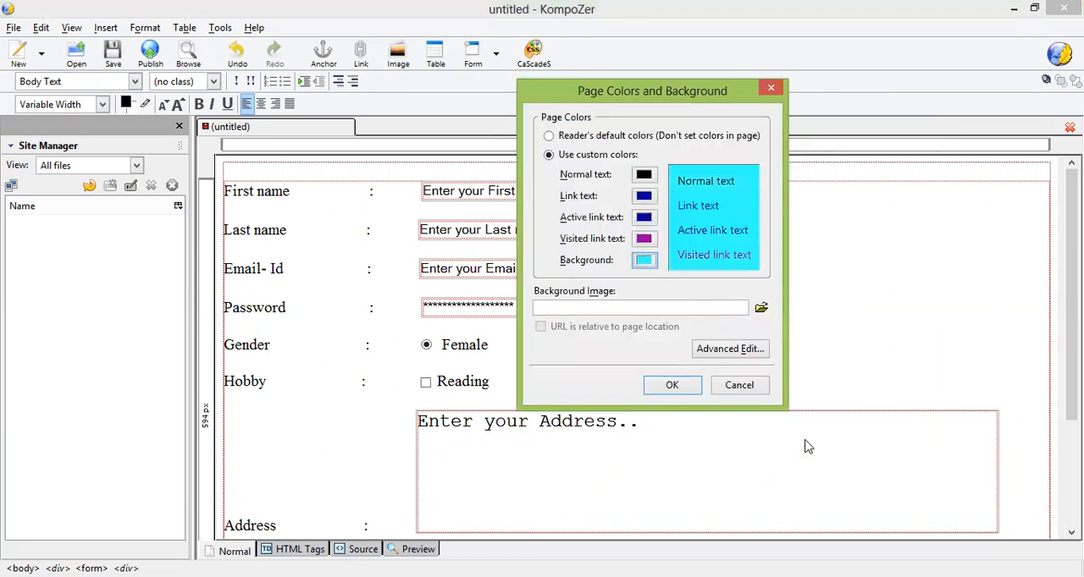
{"action": "left_click", "coordinate": [672, 385]}
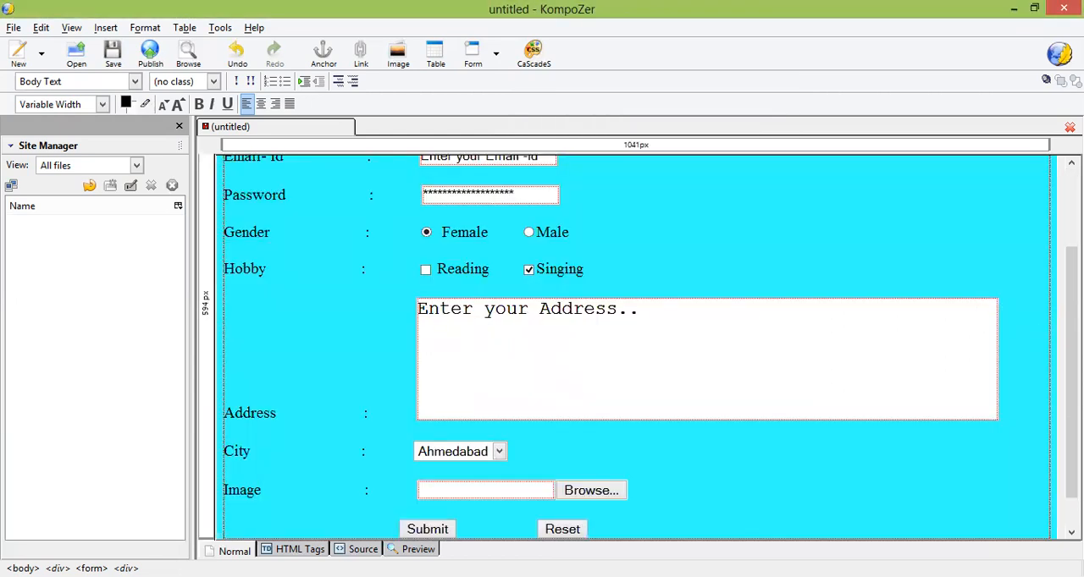
{"action": "scroll", "coordinate": [922, 229], "scroll_direction": "up", "scroll_amount": 3}
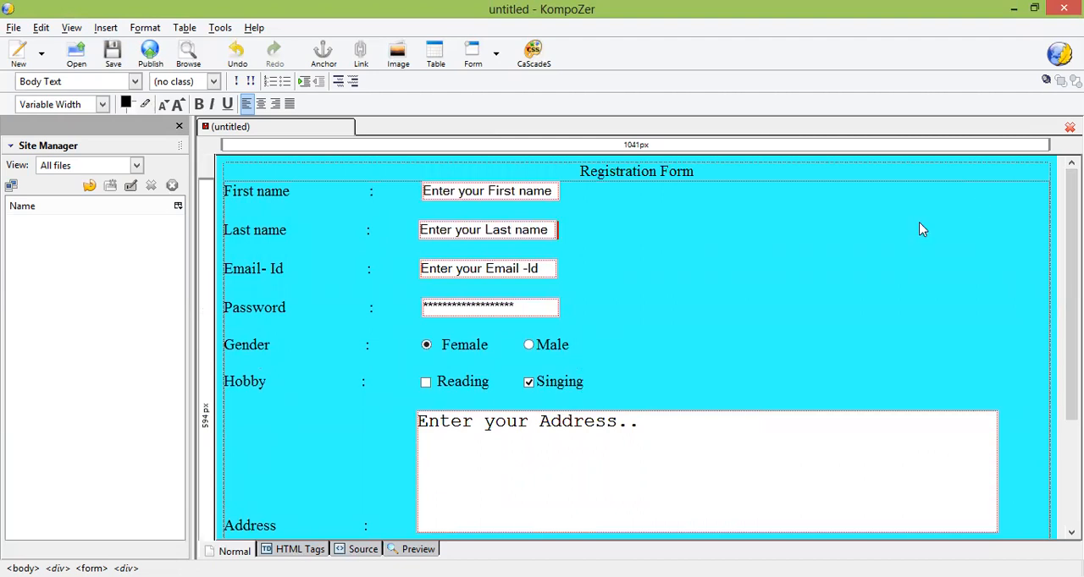
Step: Start saving the page and title it with the author's first name followed by "_reg"
{"action": "key", "text": "ctrl+s"}
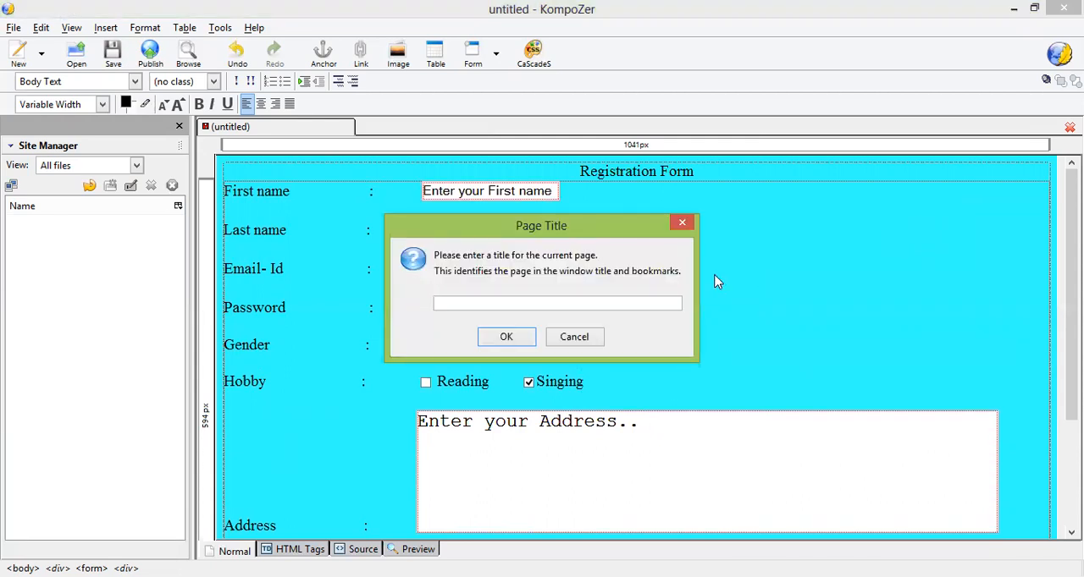
{"action": "type", "text": "shreya_reg"}
{"action": "left_click", "coordinate": [512, 337]}
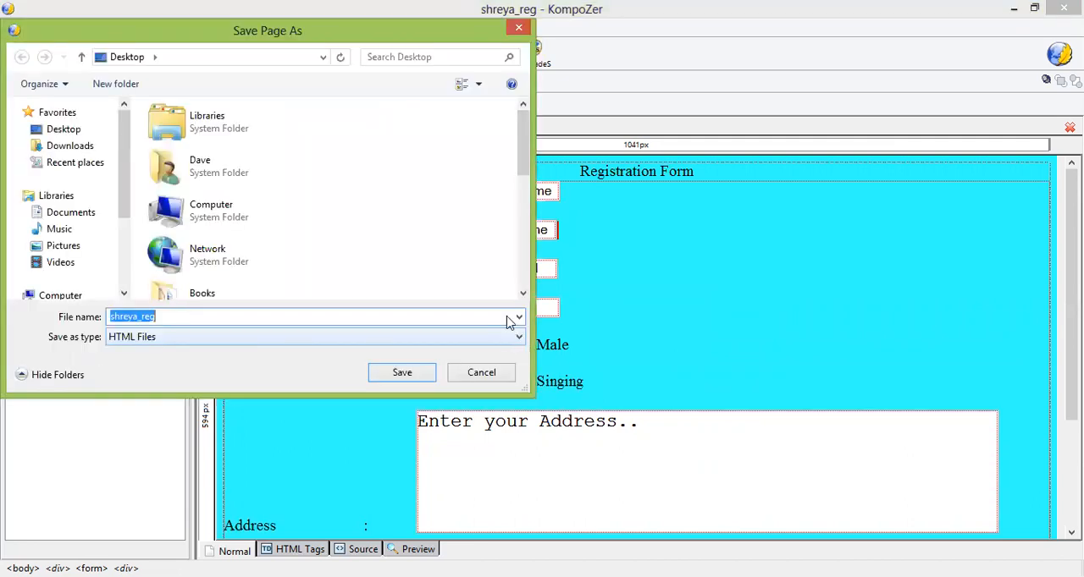
Step: Save the page as an HTML file in the Std-12 Practical folder on the Desktop, keeping the file name suggested from the title
{"action": "left_click_drag", "start_coordinate": [528, 161], "coordinate": [531, 298]}
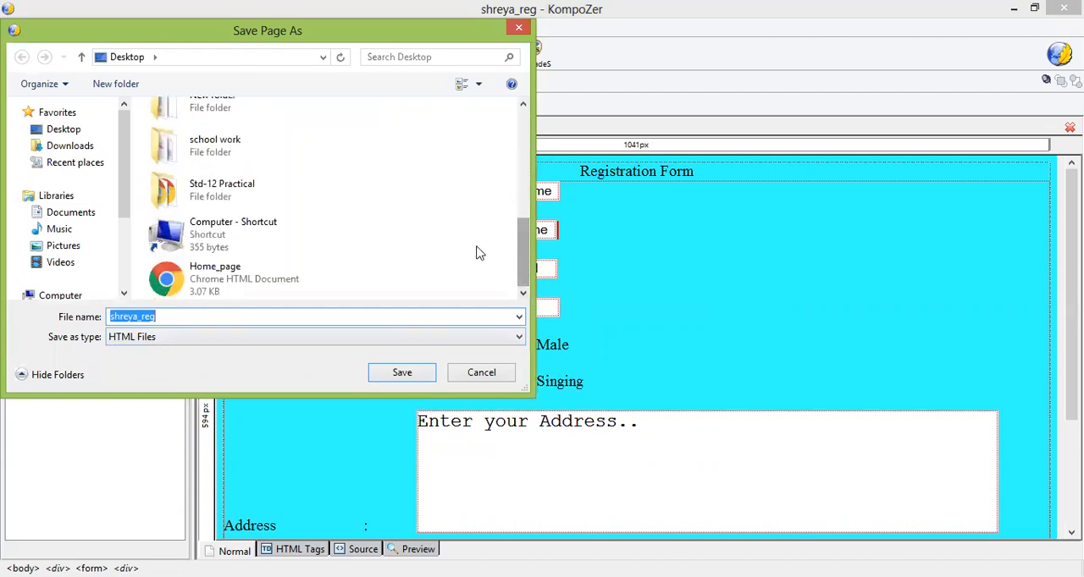
{"action": "double_click", "coordinate": [284, 190]}
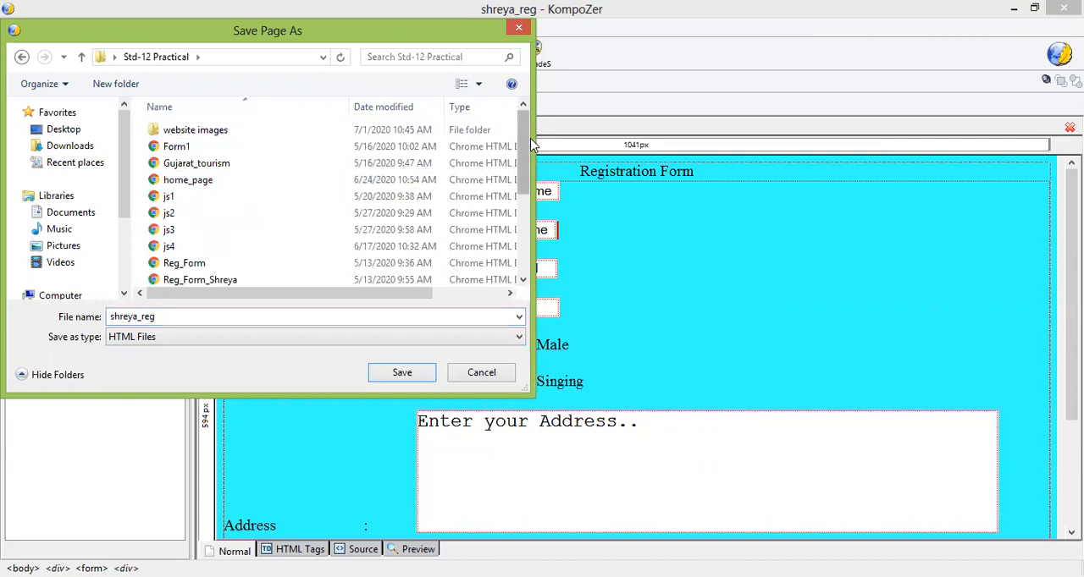
{"action": "left_click_drag", "start_coordinate": [525, 146], "coordinate": [529, 312]}
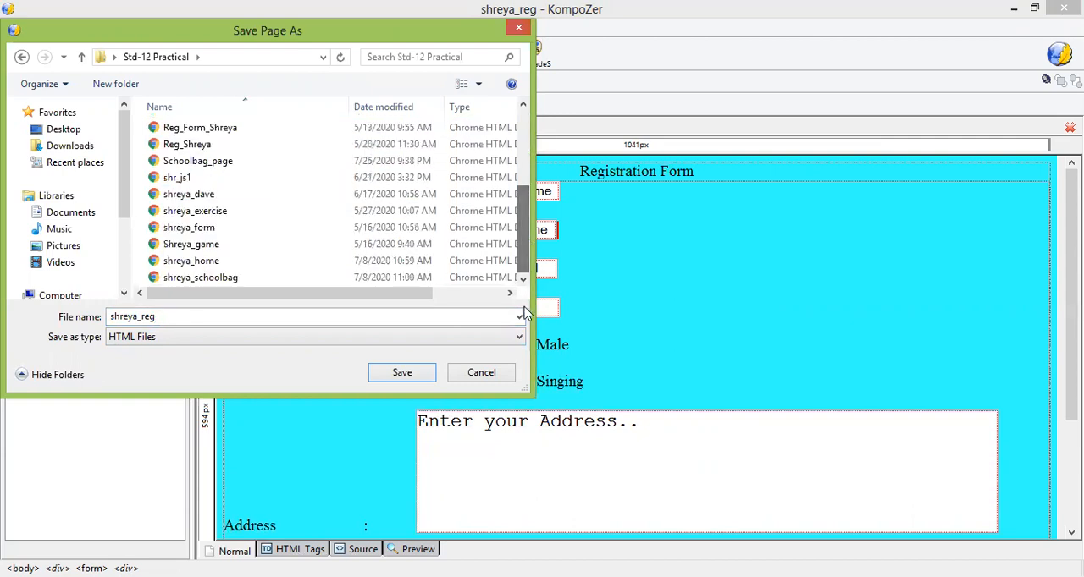
{"action": "left_click", "coordinate": [410, 381]}
{"action": "left_click", "coordinate": [410, 381]}
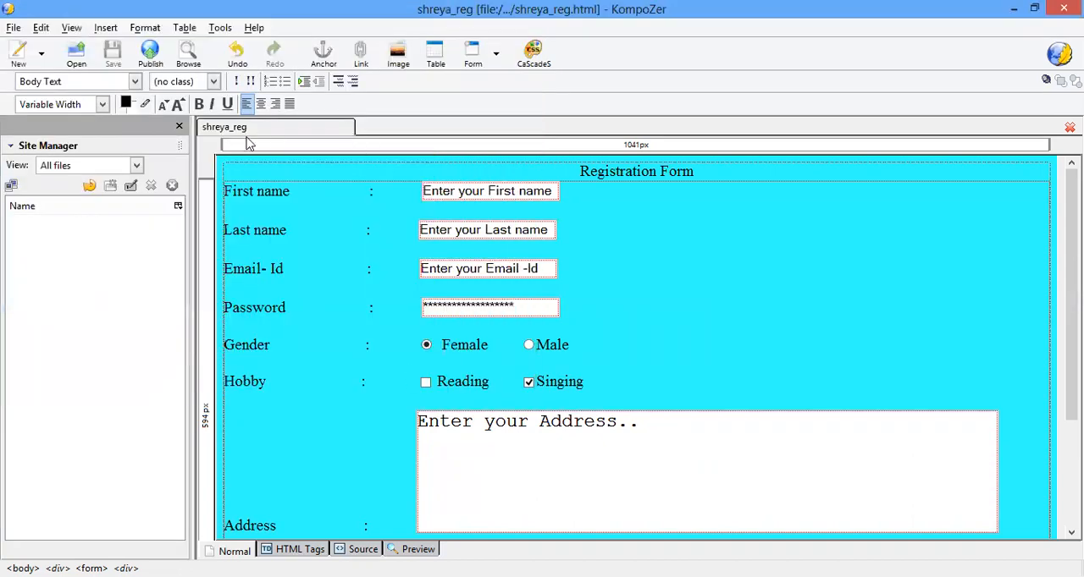
Step: Open the saved page in the browser and replace the name placeholders with the registrant's first and last name
{"action": "left_click", "coordinate": [192, 56]}
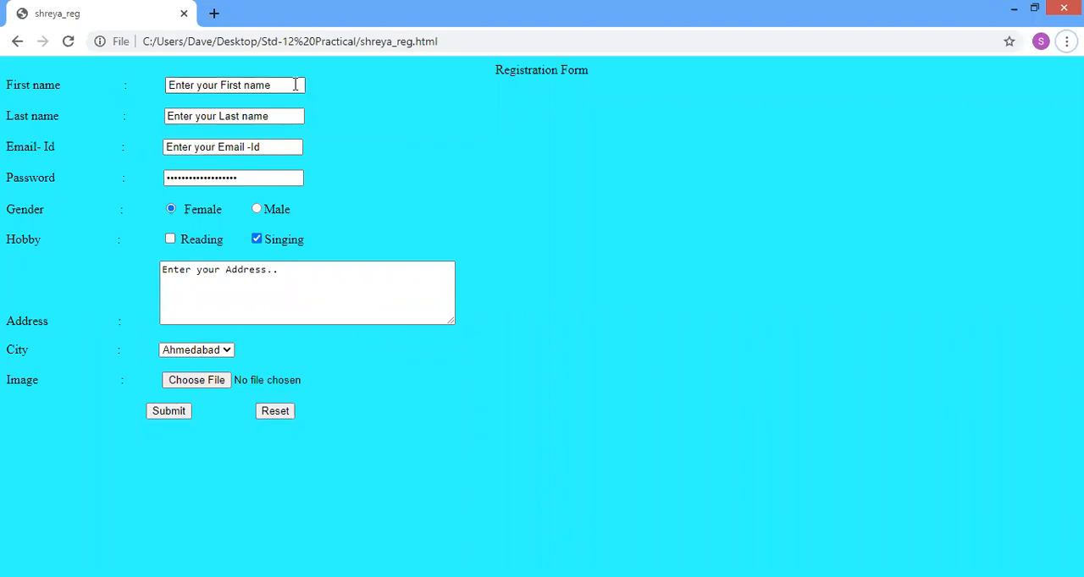
{"action": "left_click_drag", "start_coordinate": [294, 81], "coordinate": [121, 75]}
{"action": "key", "text": "BackSpace"}
{"action": "type", "text": "Shreya"}
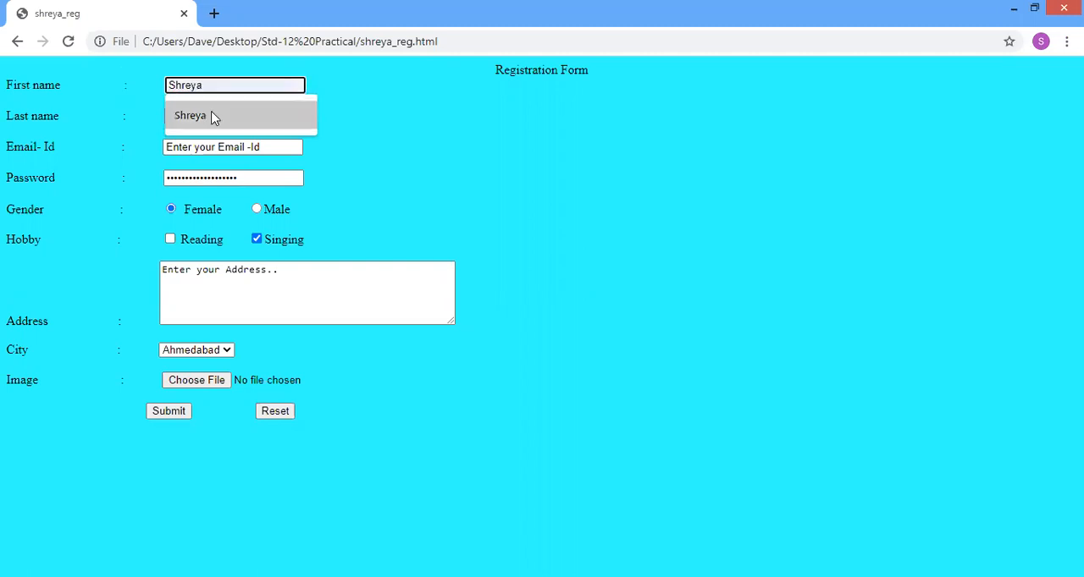
{"action": "left_click", "coordinate": [213, 116]}
{"action": "left_click", "coordinate": [271, 120]}
{"action": "key", "text": "ctrl+a"}
{"action": "key", "text": "BackSpace"}
{"action": "type", "text": "D"}
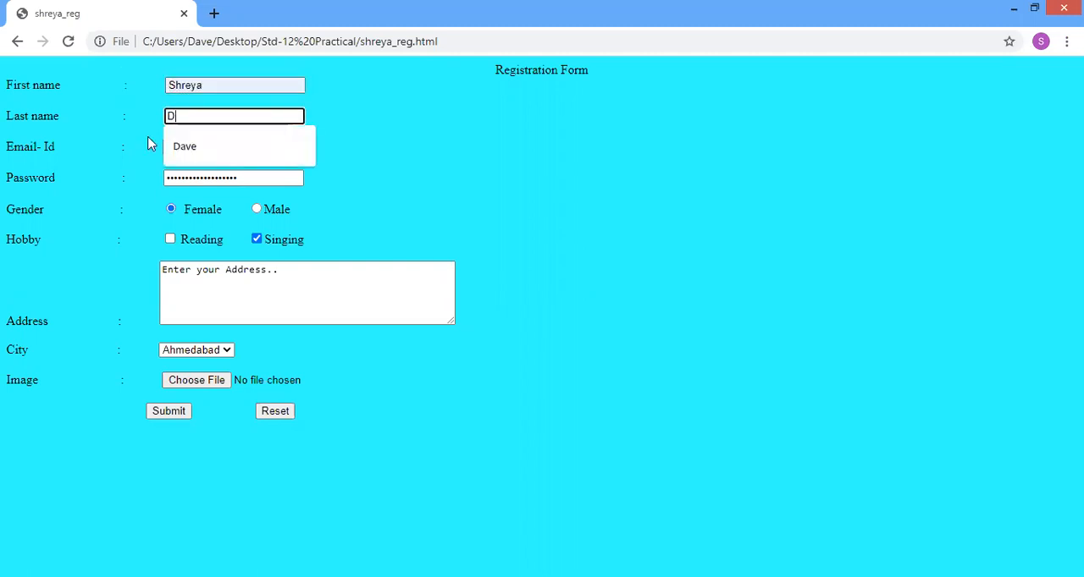
{"action": "left_click", "coordinate": [191, 146]}
Step: Replace the Email-Id placeholder with the registrant's e-mail address
{"action": "key", "text": "Tab"}
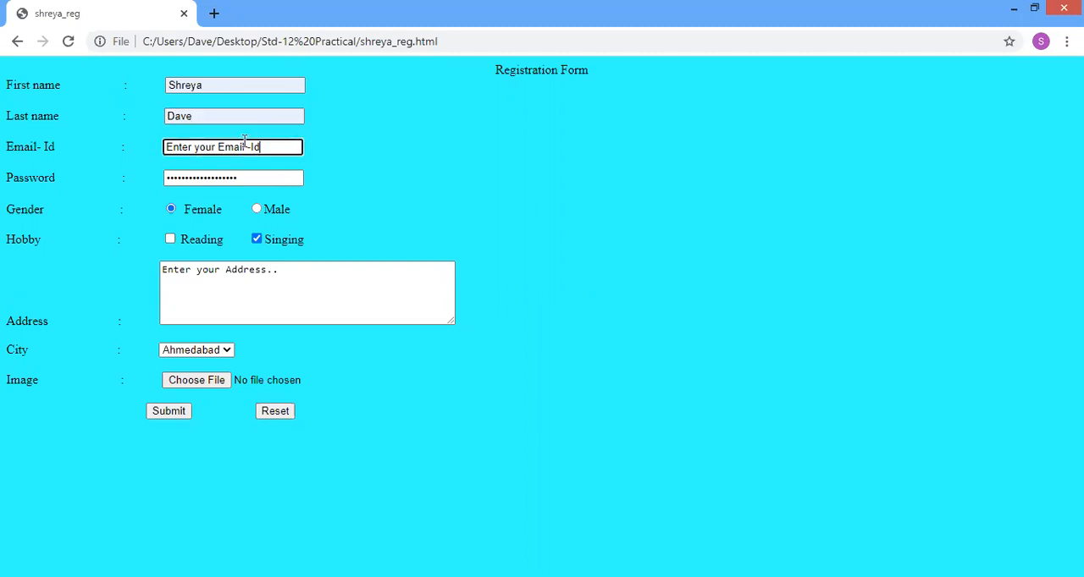
{"action": "key", "text": "BackSpace"}
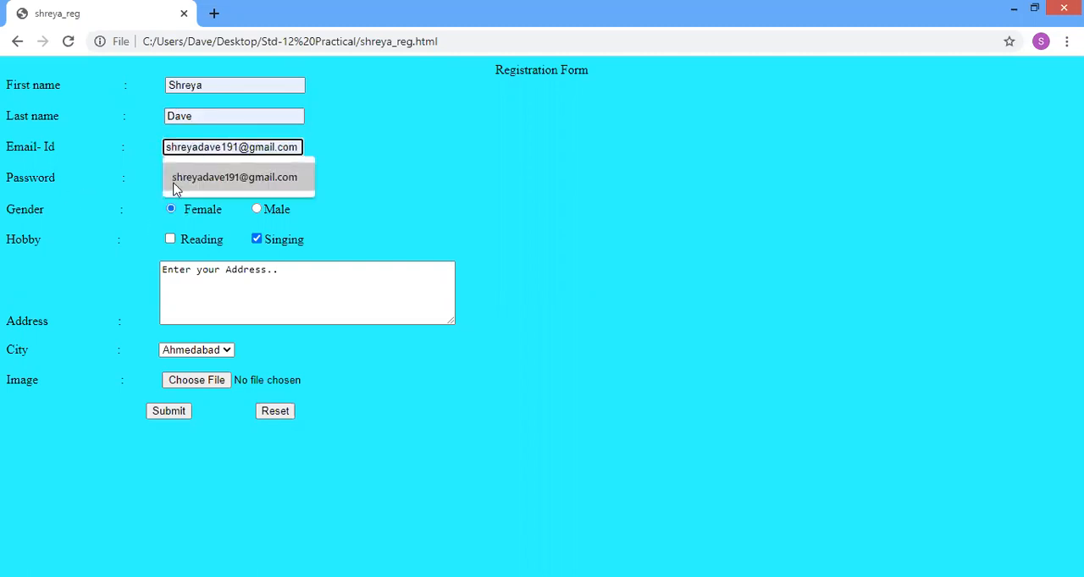
{"action": "left_click", "coordinate": [209, 179]}
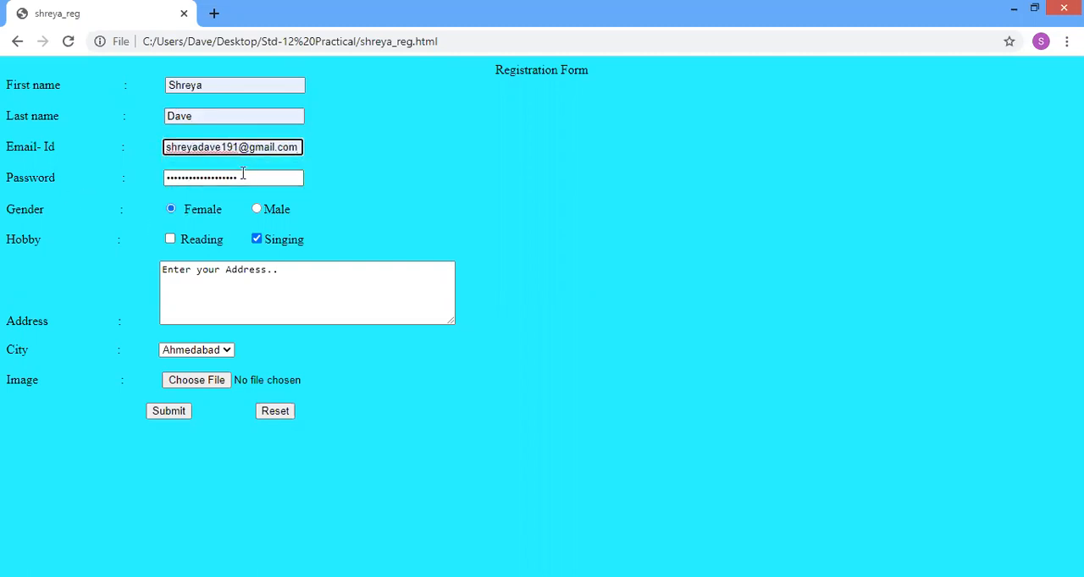
Step: Replace the placeholder in the Address box with the registrant's address and submit the form
{"action": "left_click_drag", "start_coordinate": [280, 271], "coordinate": [87, 286]}
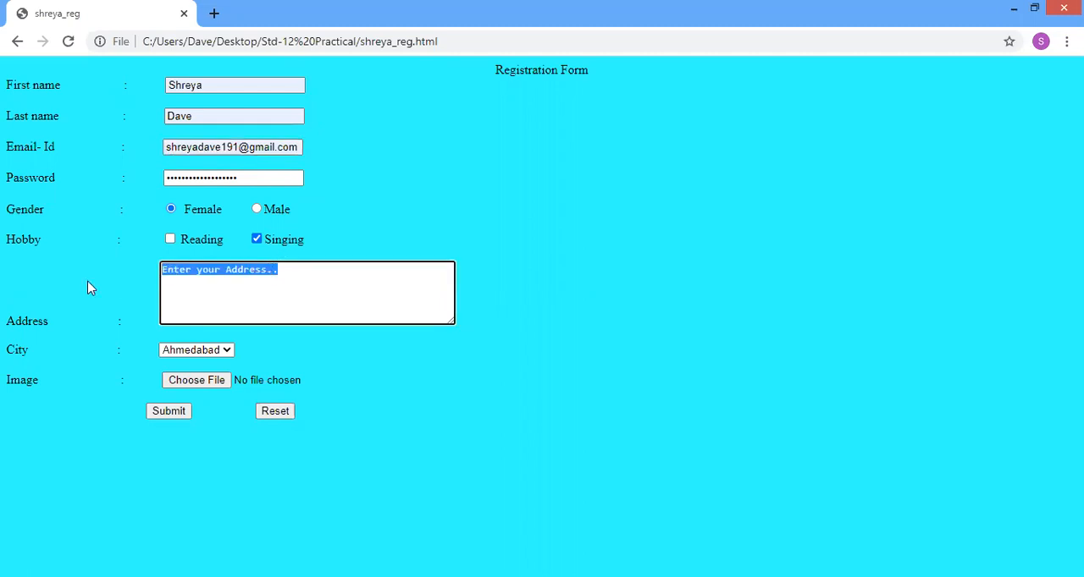
{"action": "key", "text": "BackSpace"}
{"action": "type", "text": "Na"}
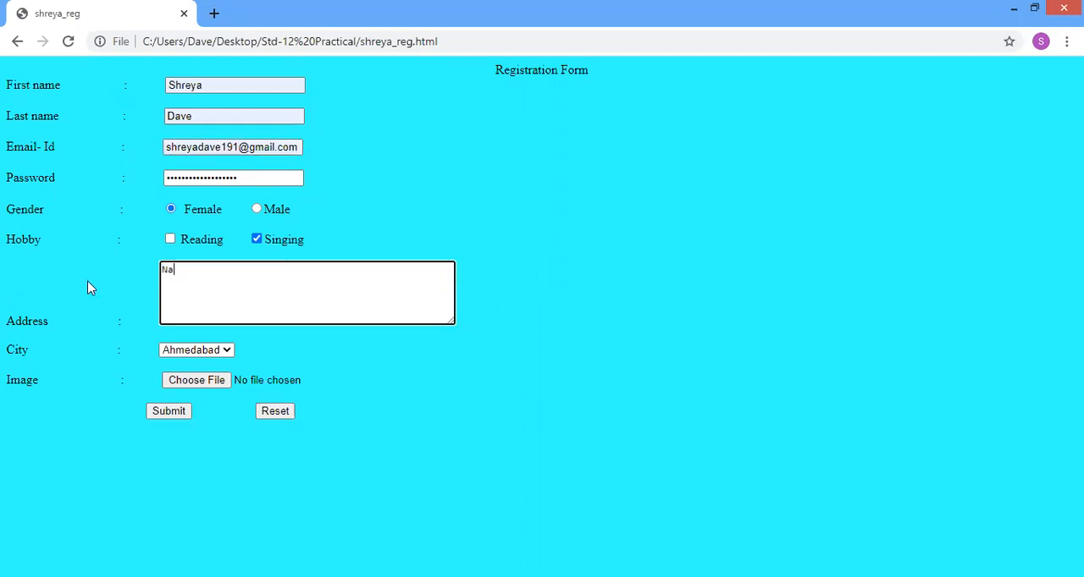
{"action": "type", "text": "ranpura"}
{"action": "left_click", "coordinate": [173, 418]}
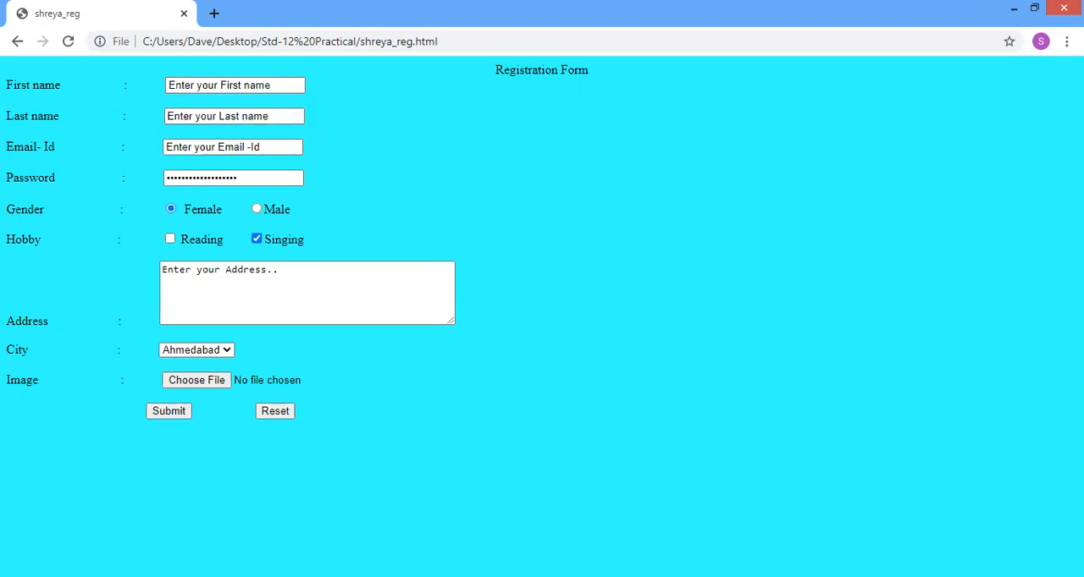
Step: Switch back from the browser to the registration page in KompoZer
{"action": "left_click", "coordinate": [502, 576]}
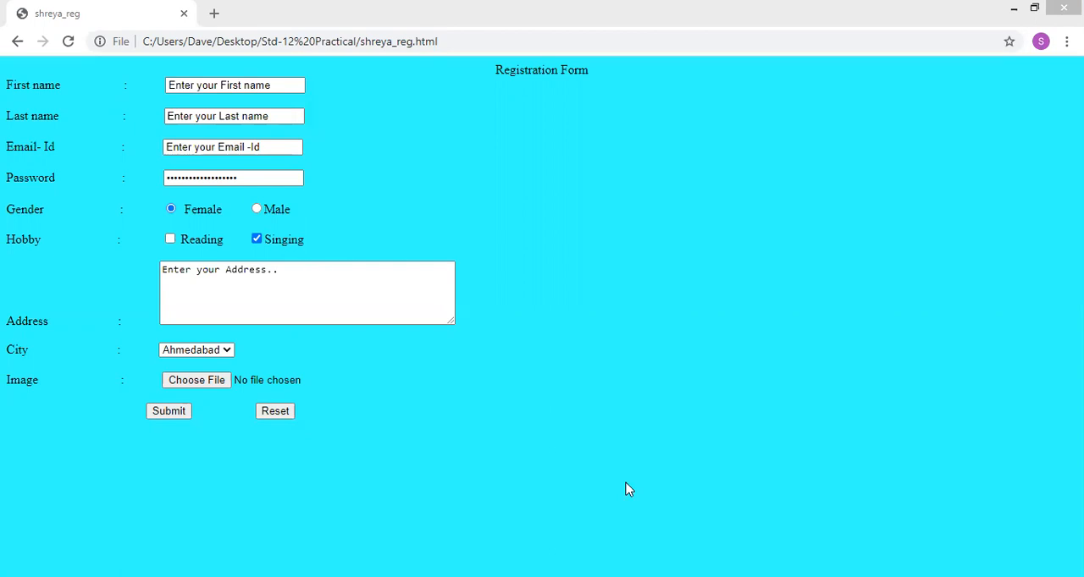
{"action": "key", "text": "alt+Tab"}
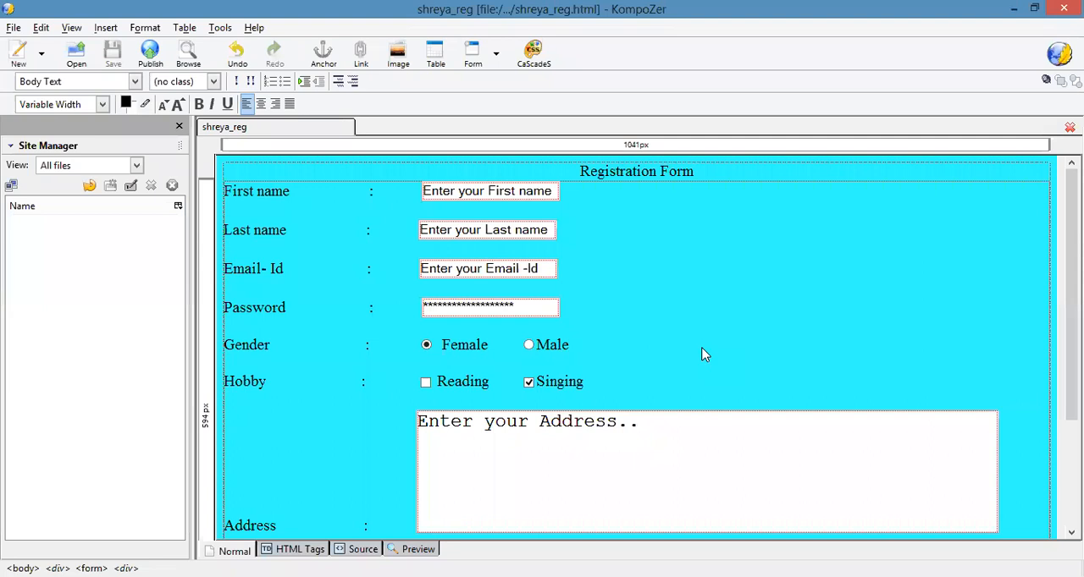